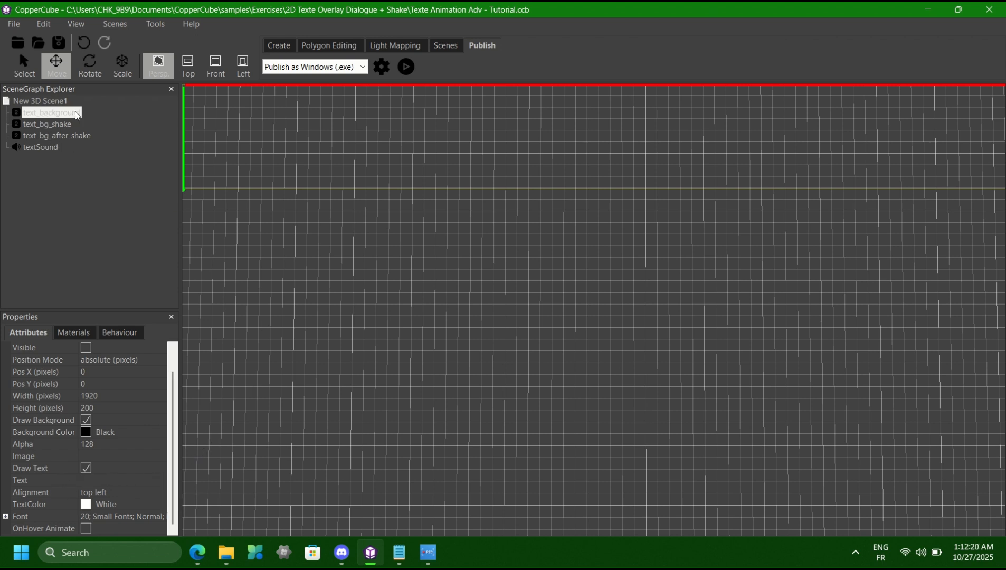
# - Review the attributes of the text_background, text_bg_shake and text_bg_after_shake overlays and the textSound node
pyautogui.click(47, 124)
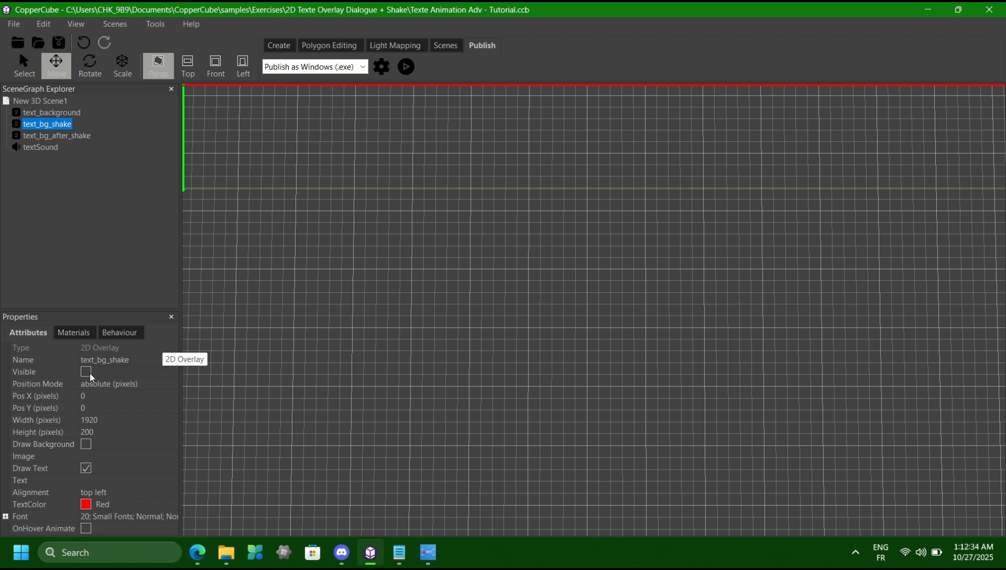
pyautogui.click(52, 112)
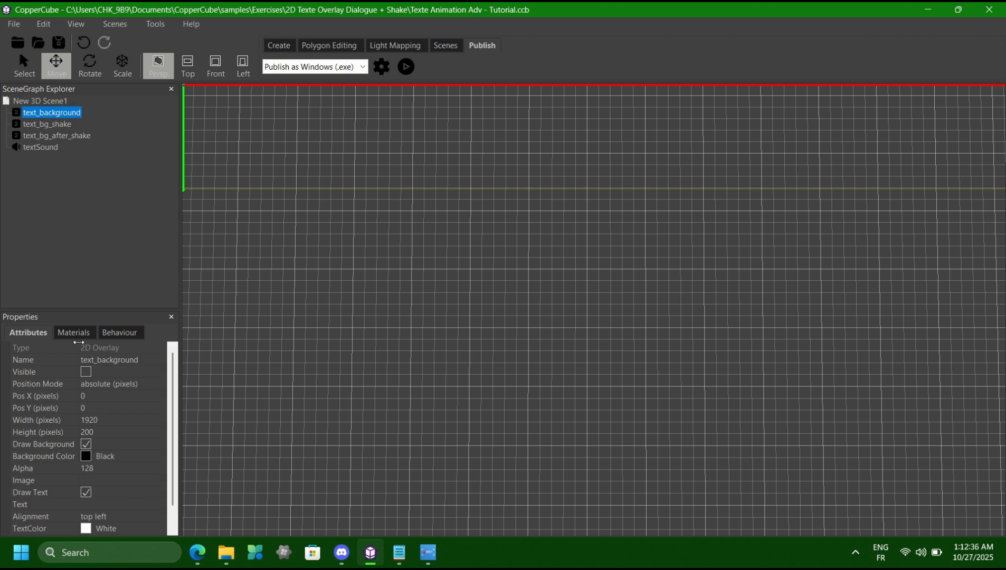
pyautogui.click(55, 136)
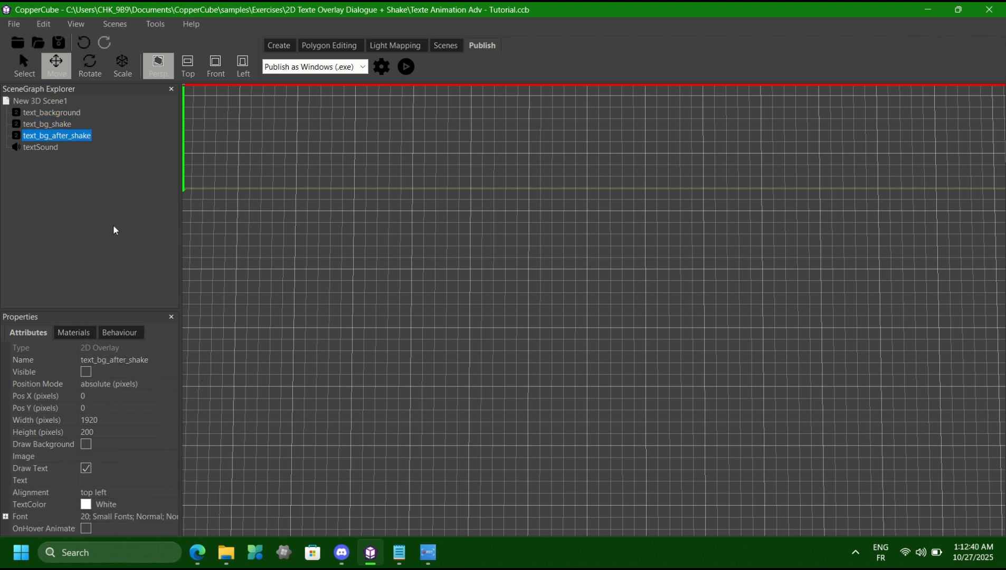
pyautogui.click(45, 124)
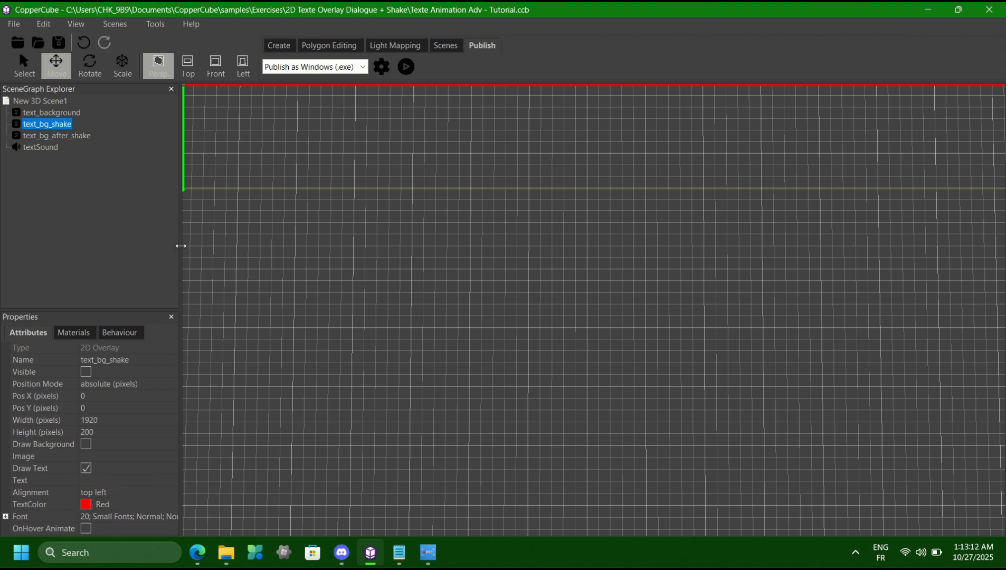
pyautogui.click(60, 135)
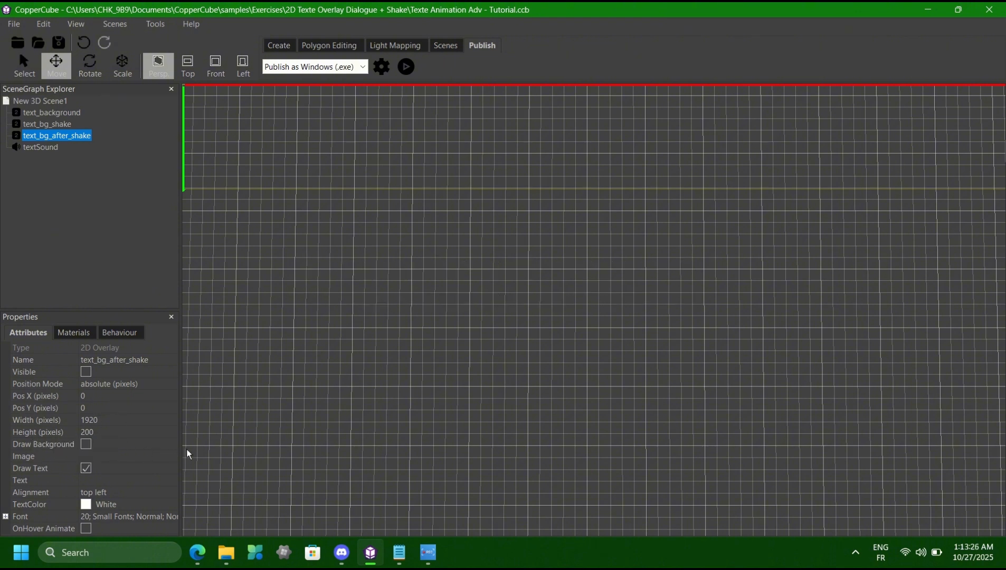
pyautogui.click(39, 148)
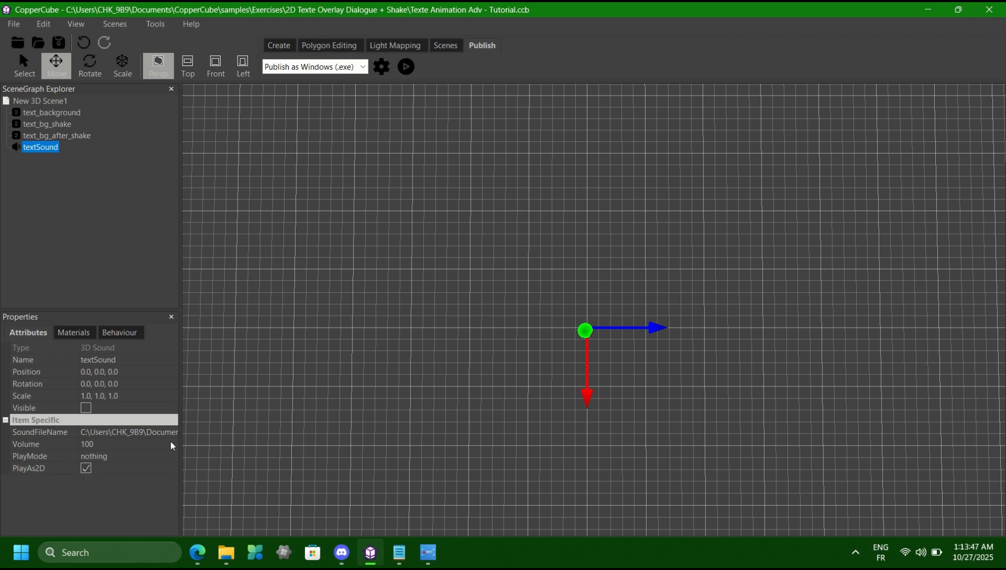
# - Check the behaviours attached to the sound node, each text overlay and the root scene node New 3D Scene1
pyautogui.click(116, 333)
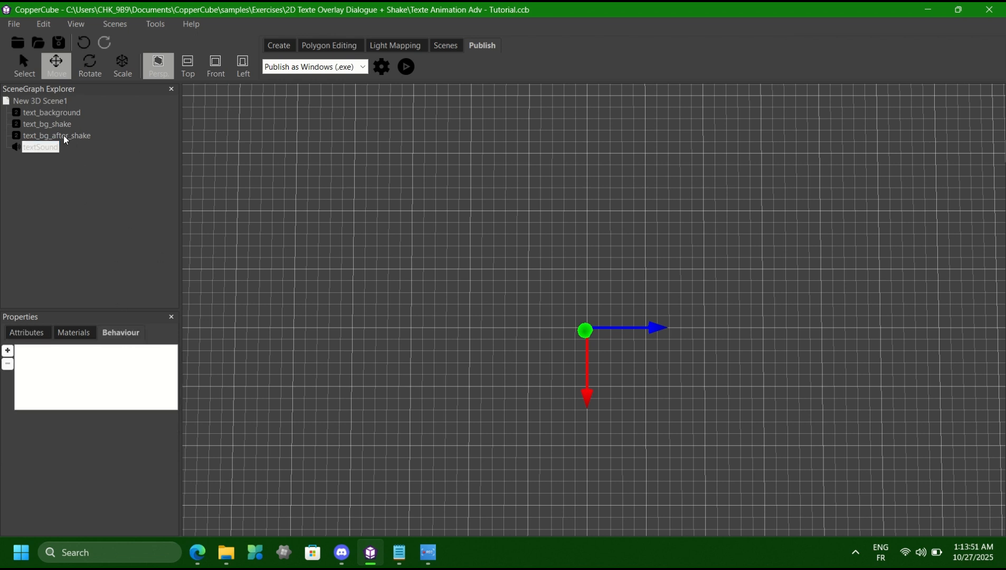
pyautogui.click(64, 135)
pyautogui.click(57, 123)
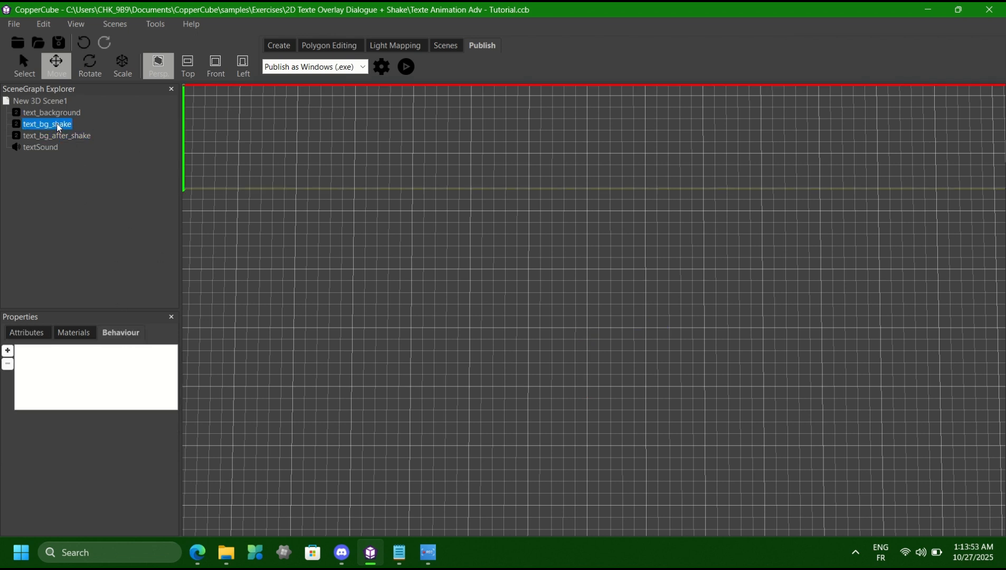
pyautogui.click(69, 112)
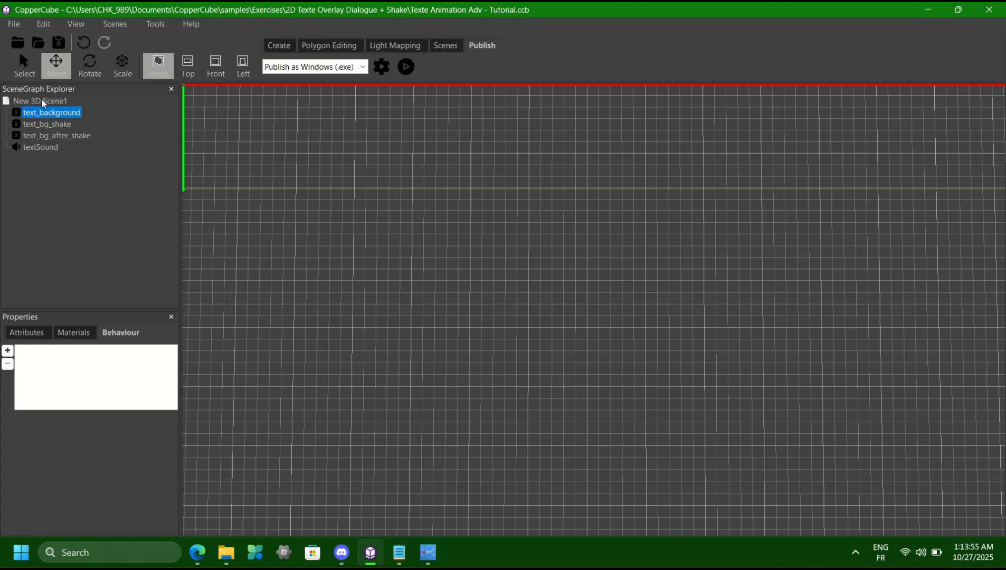
pyautogui.click(41, 99)
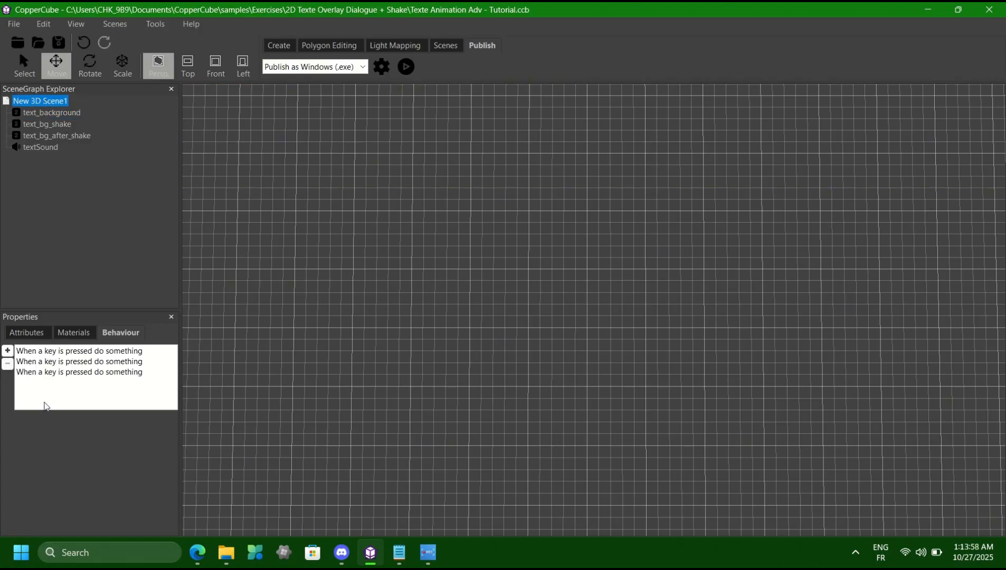
# - Inspect the scene's first key behaviour and the variable action of its Space key behaviour
pyautogui.click(77, 351)
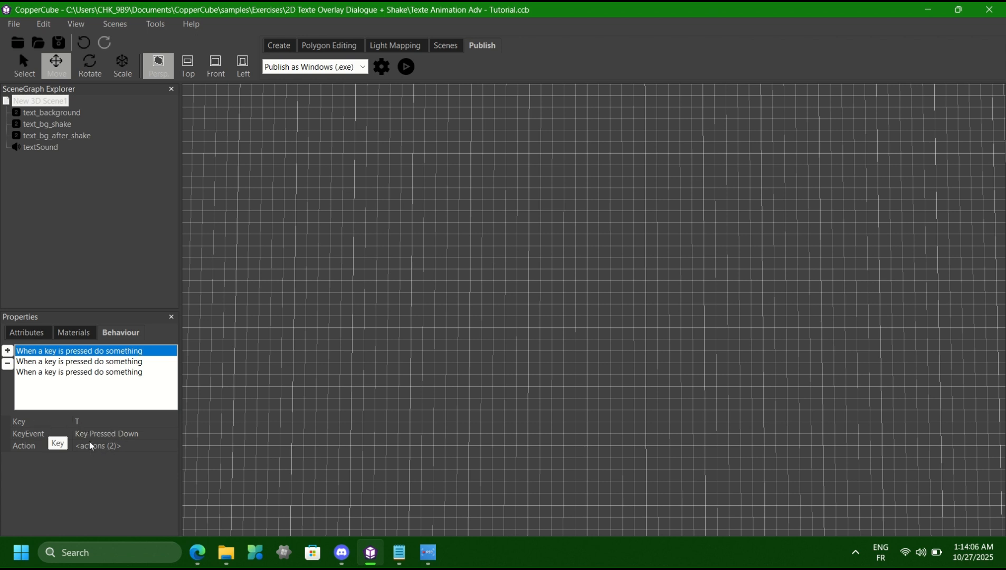
pyautogui.click(82, 361)
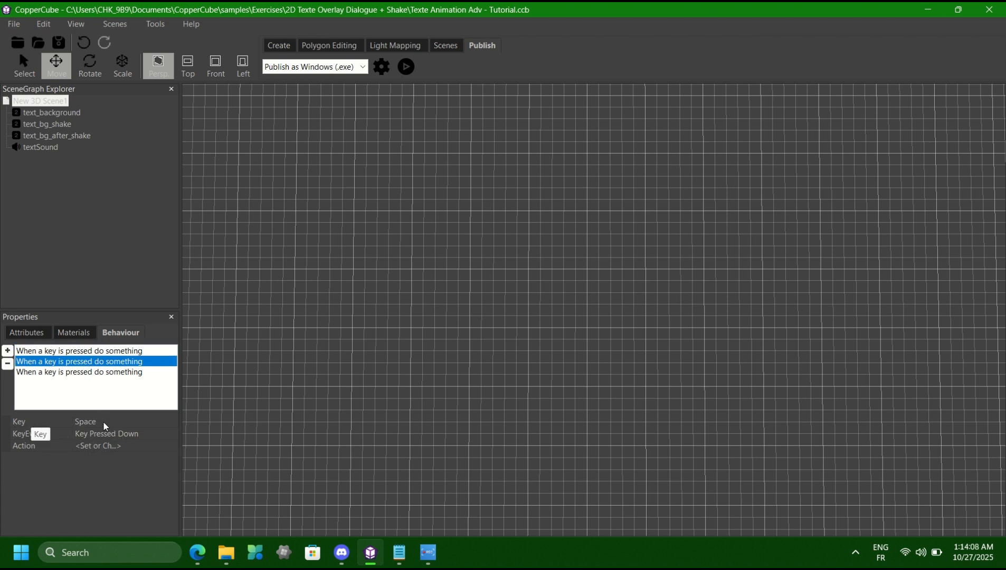
pyautogui.click(156, 447)
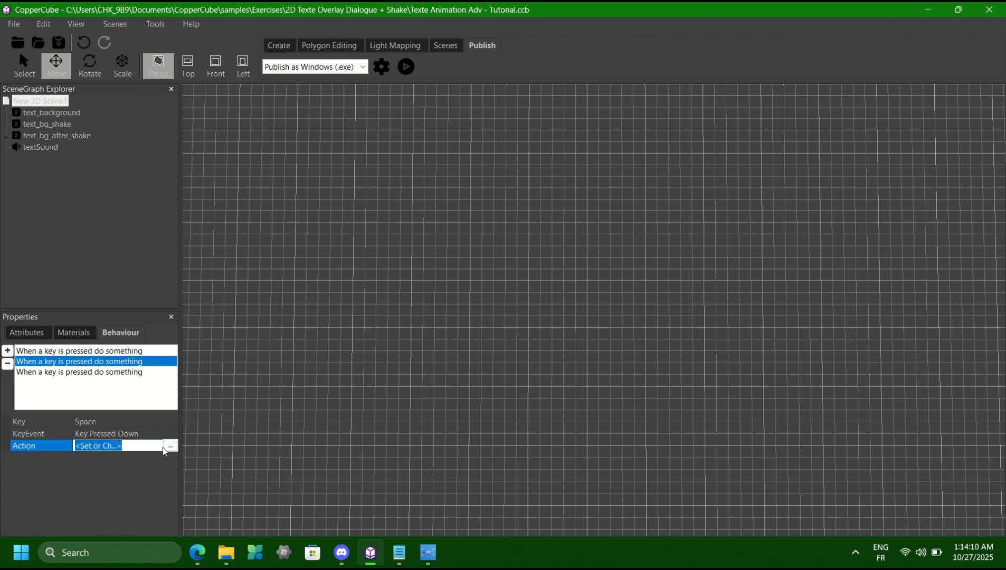
pyautogui.click(166, 447)
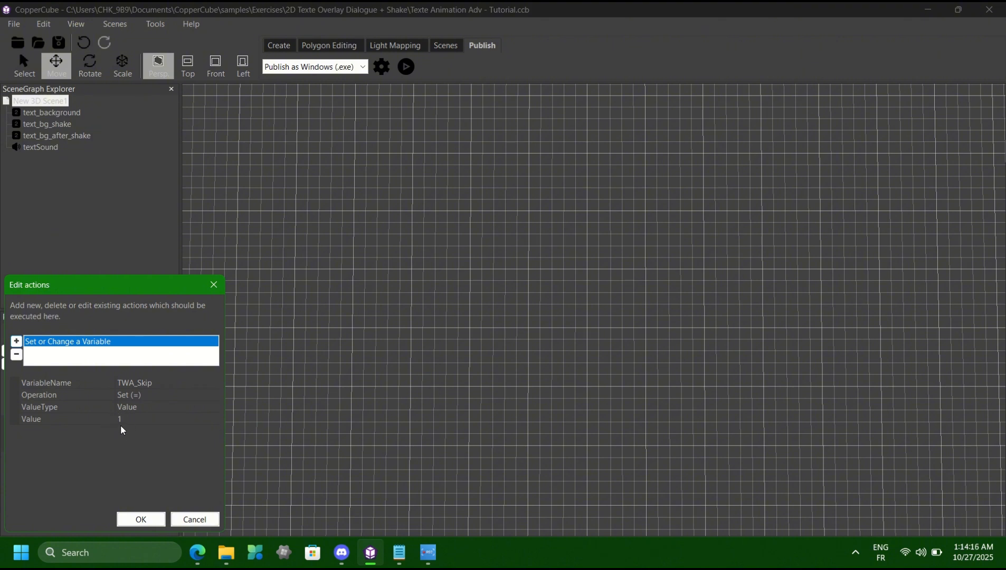
pyautogui.click(140, 518)
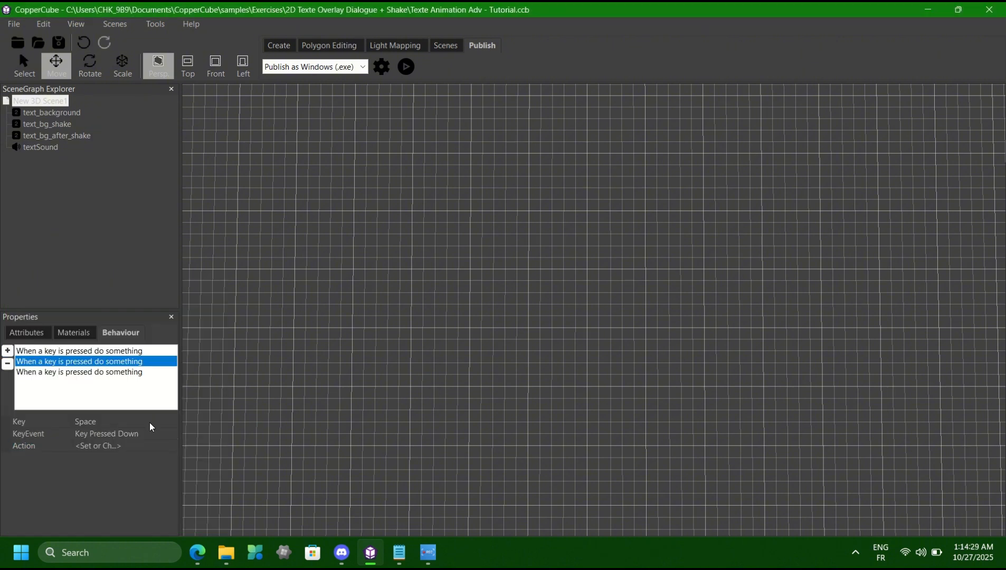
# - Inspect the action assigned to the scene's Escape key behaviour
pyautogui.click(59, 375)
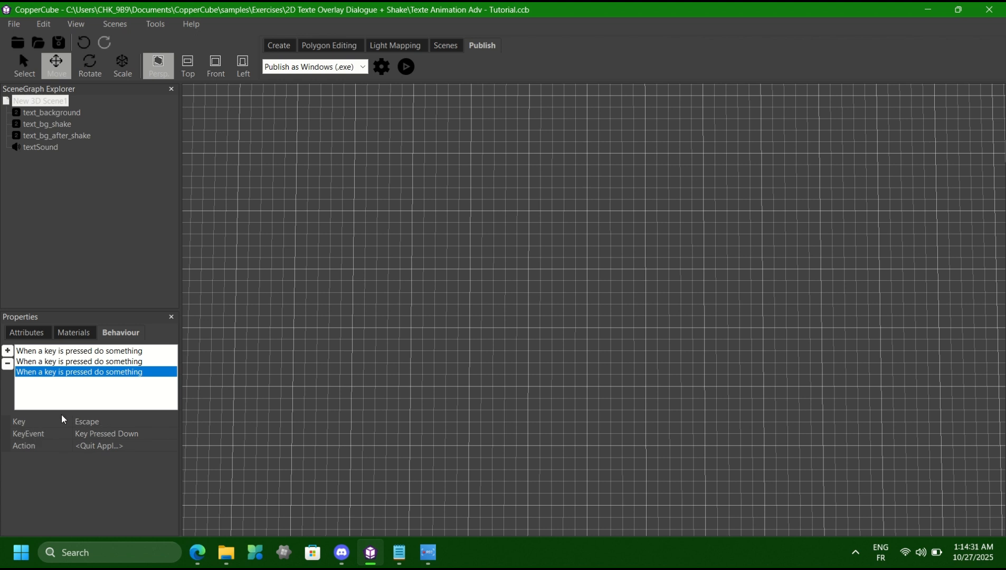
pyautogui.click(159, 446)
pyautogui.click(169, 445)
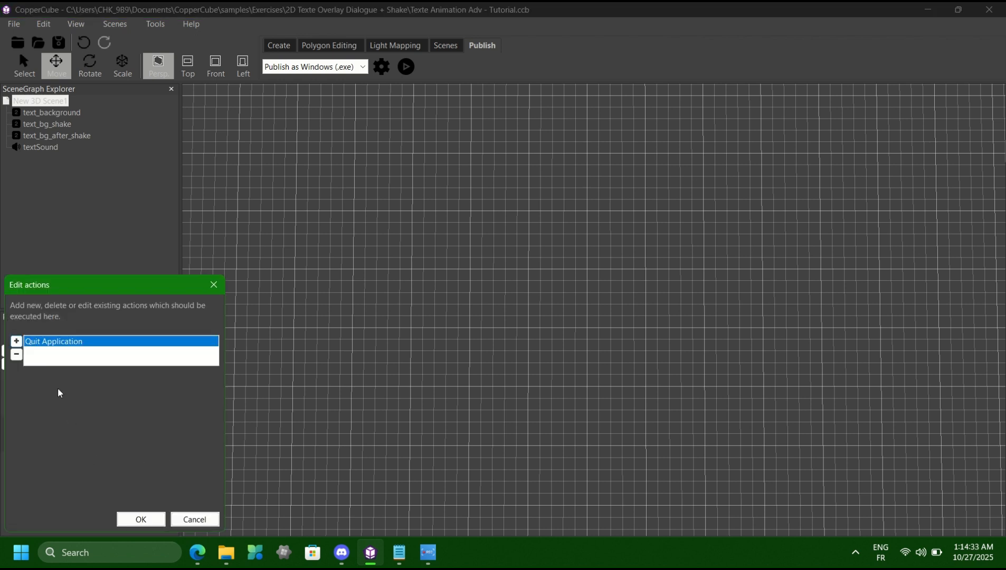
pyautogui.click(148, 517)
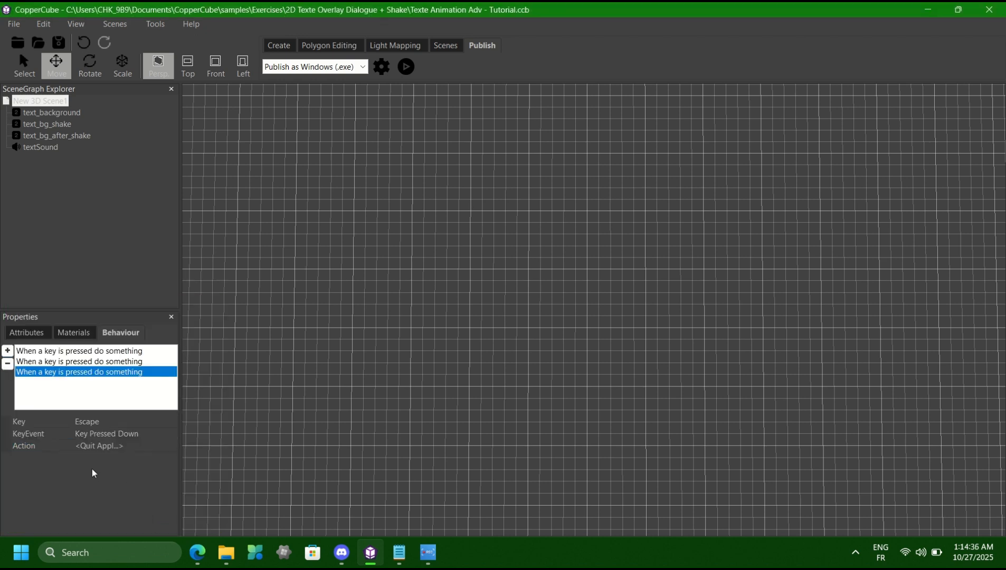
# - Open the T key behaviour's actions and review the text display settings of the Typewriter Advanced action
pyautogui.click(80, 351)
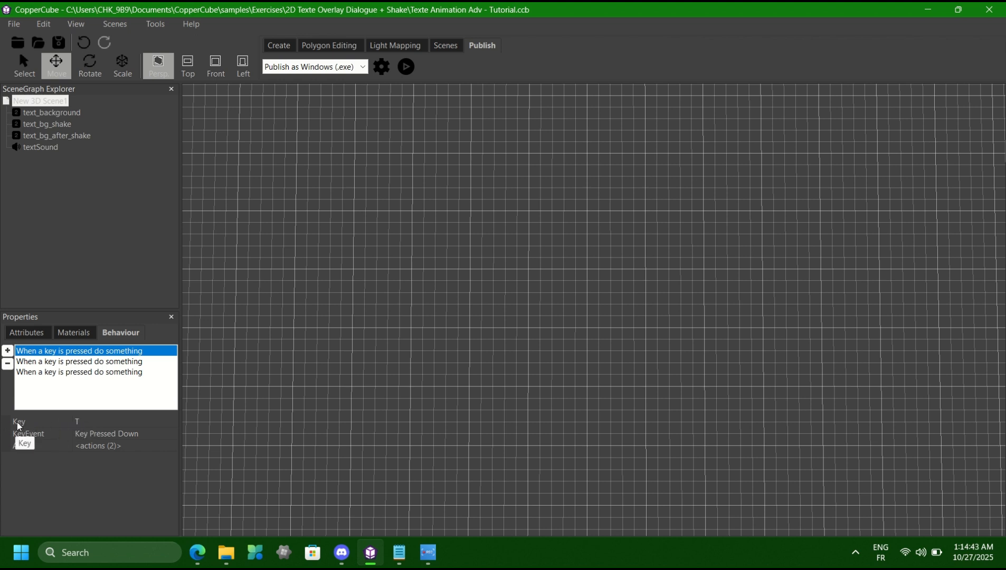
pyautogui.click(138, 445)
pyautogui.click(171, 447)
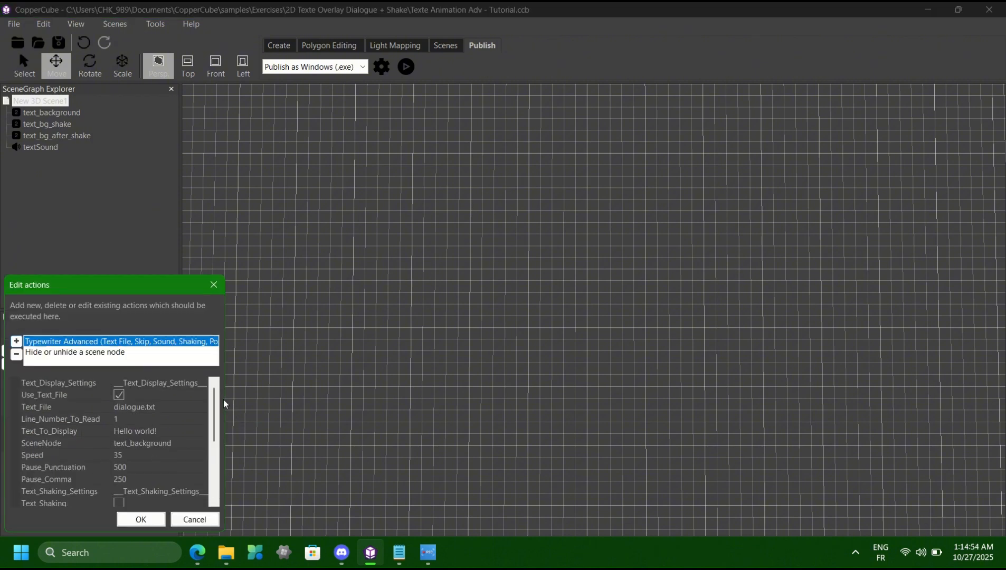
pyautogui.moveTo(122, 284); pyautogui.dragTo(244, 187)
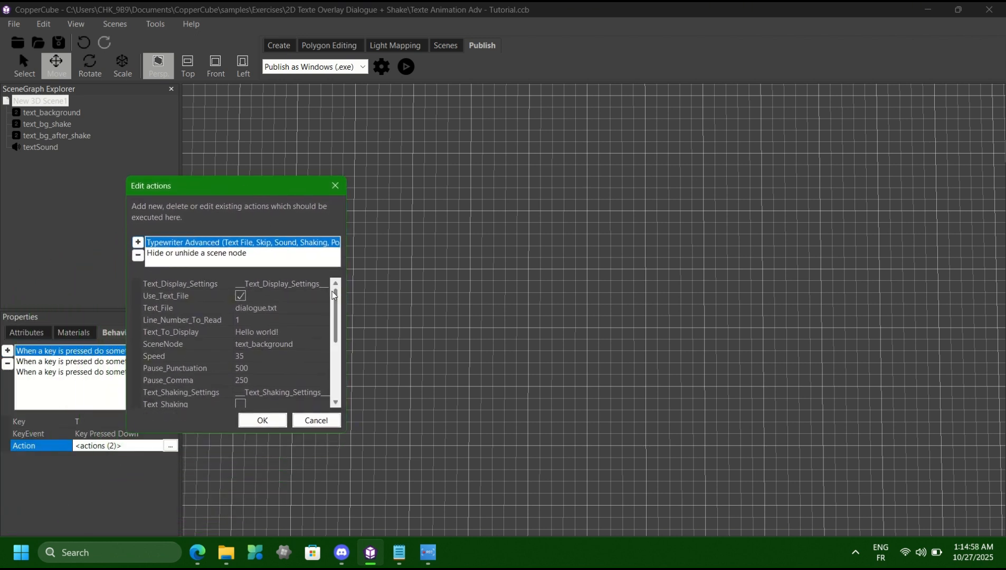
pyautogui.moveTo(336, 305); pyautogui.dragTo(338, 294)
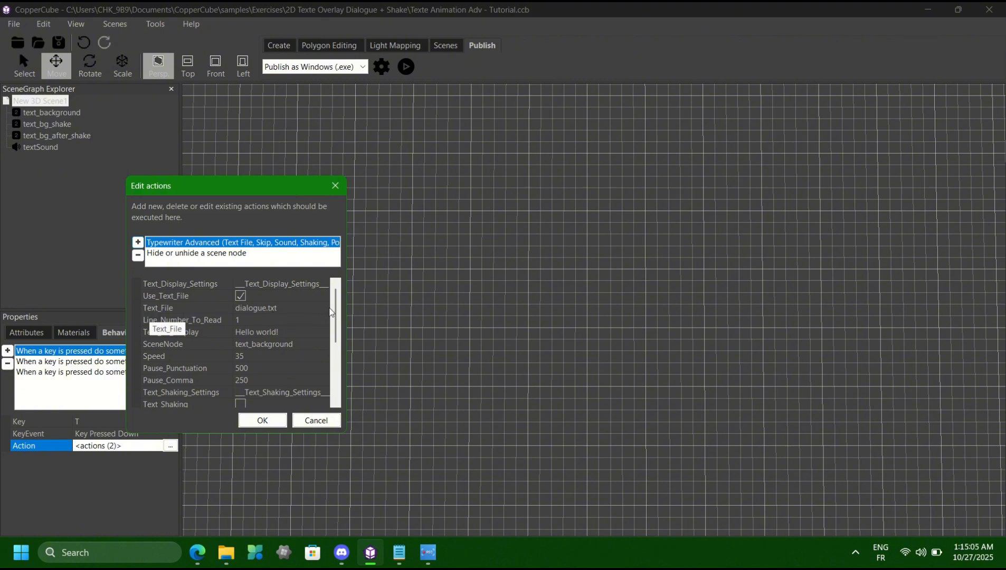
pyautogui.scroll(-1, 338, 306)
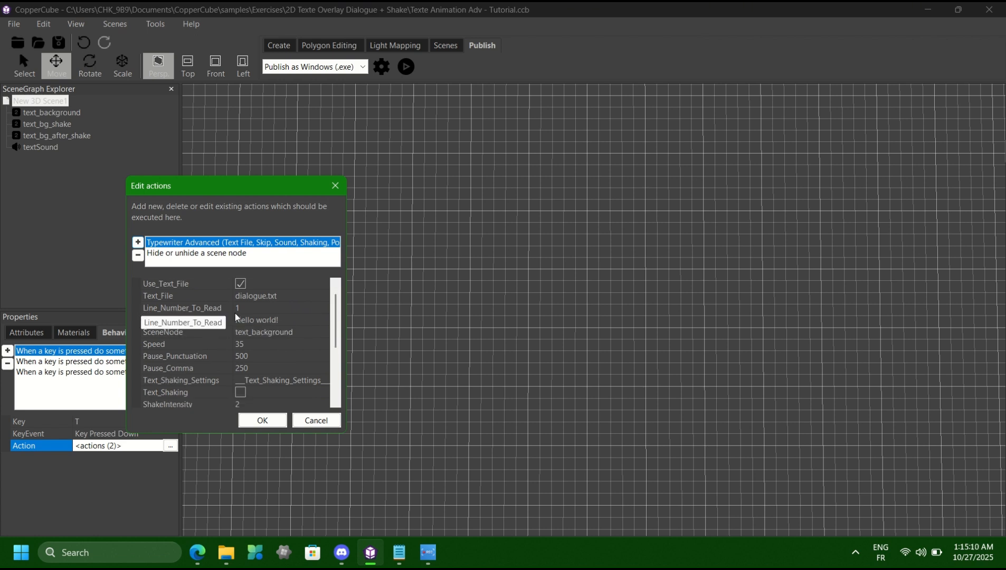
# - Switch to Notepad and examine dialogue.txt alongside the Typewriter Advanced action settings
pyautogui.click(397, 557)
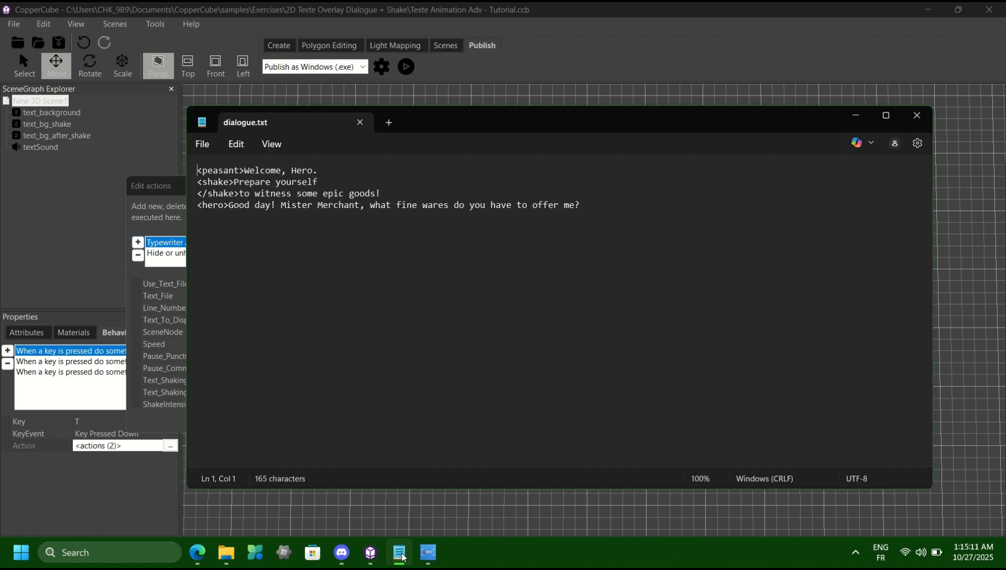
pyautogui.moveTo(433, 120); pyautogui.dragTo(614, 133)
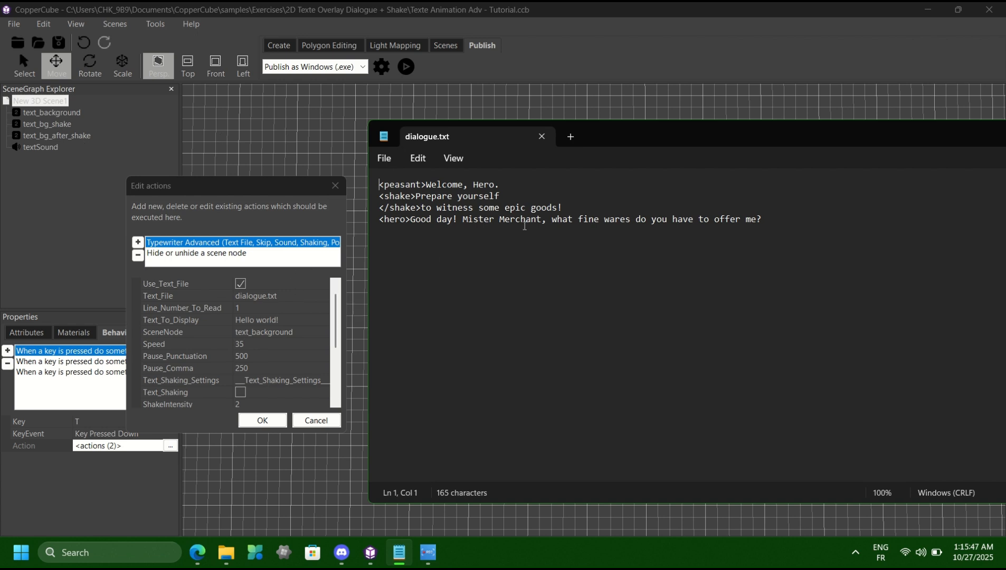
pyautogui.moveTo(699, 130); pyautogui.dragTo(691, 133)
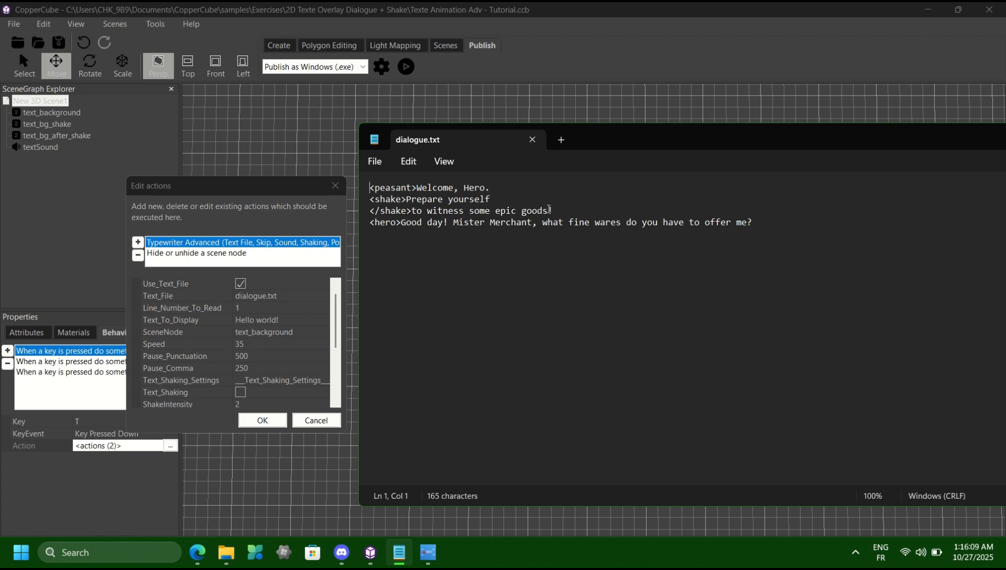
# - Review the Typewriter Advanced action's shaking, overlay position and other settings, briefly toggling Text_Shaking on and off
pyautogui.moveTo(338, 305); pyautogui.dragTo(339, 320)
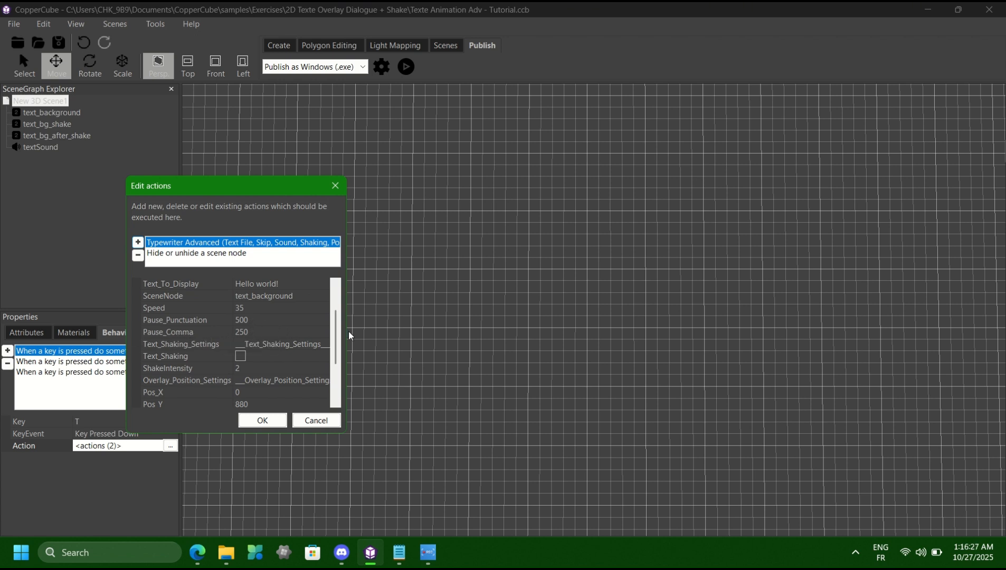
pyautogui.moveTo(335, 331); pyautogui.dragTo(341, 349)
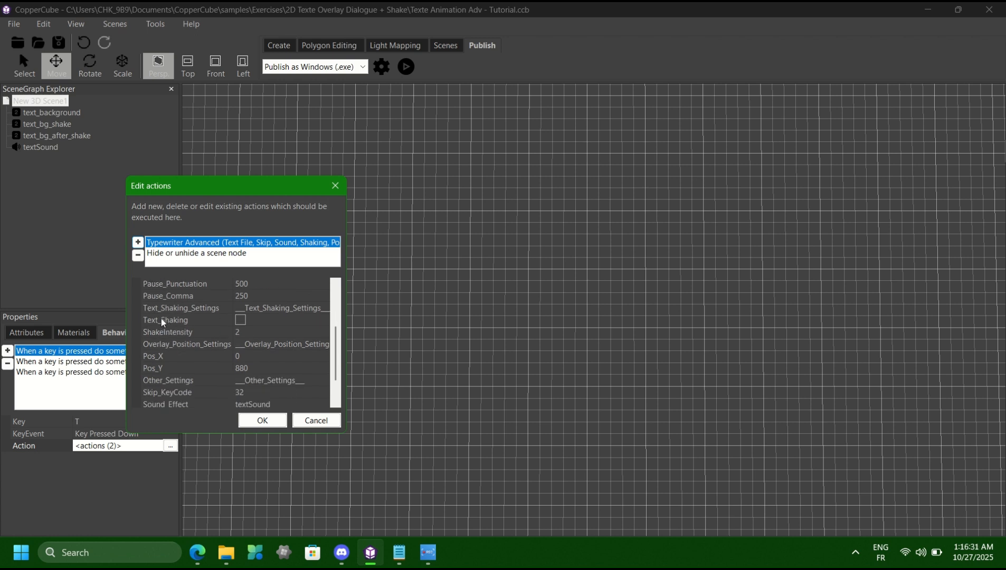
pyautogui.click(242, 320)
pyautogui.click(243, 320)
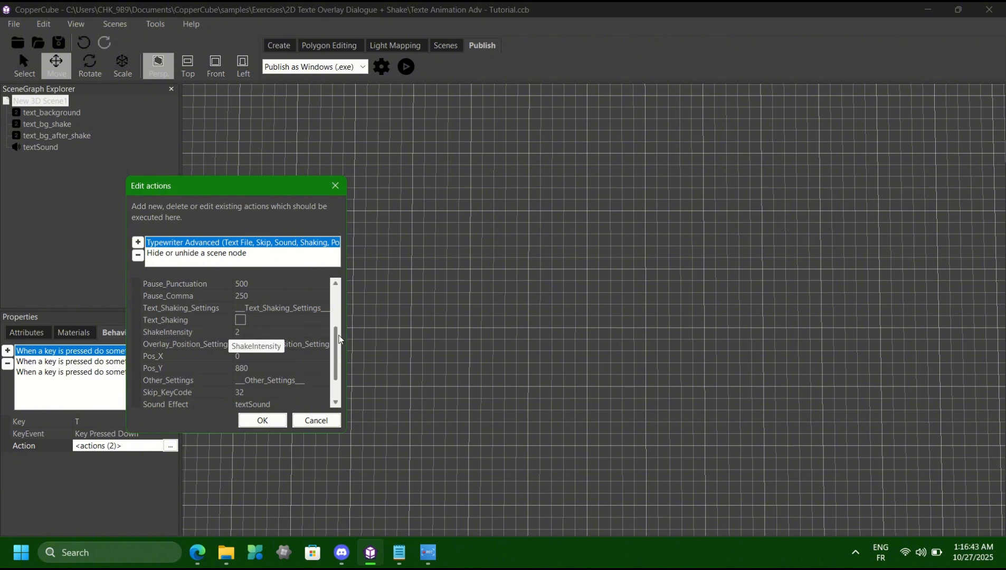
pyautogui.moveTo(339, 339); pyautogui.dragTo(342, 358)
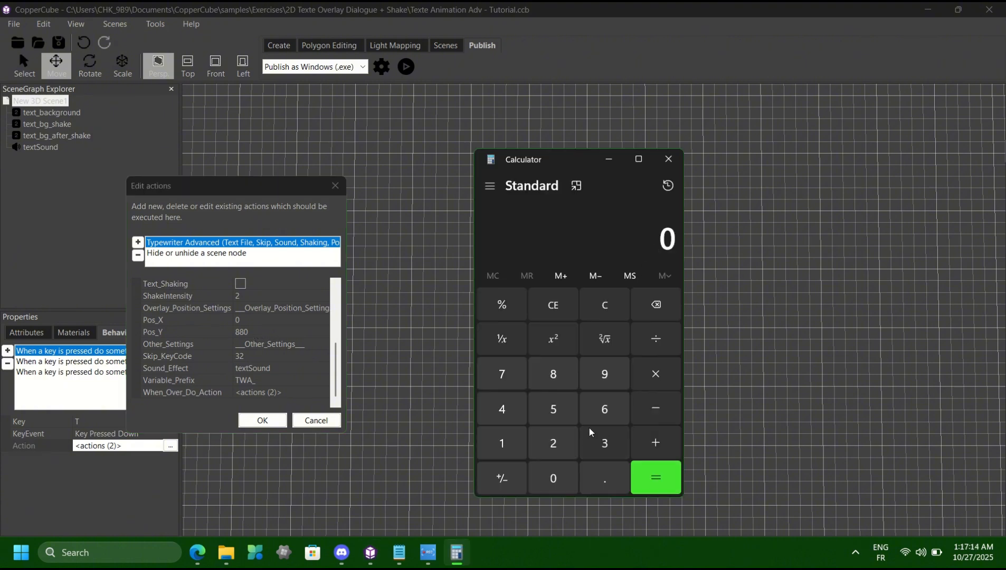
# - Add the 200-pixel overlay height to the Pos_Y value of 880 in Calculator
pyautogui.click(554, 380)
pyautogui.click(556, 375)
pyautogui.click(553, 477)
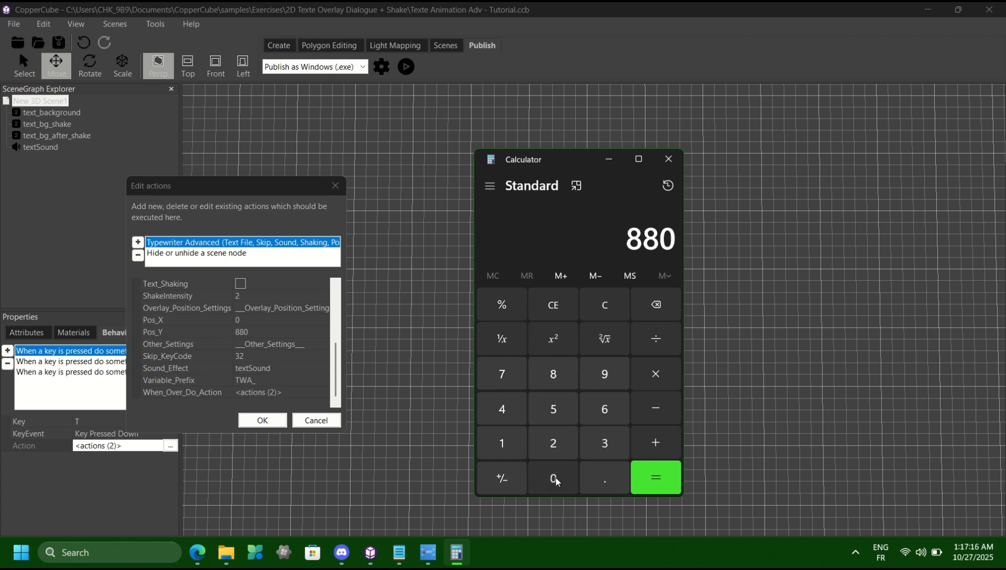
pyautogui.click(658, 438)
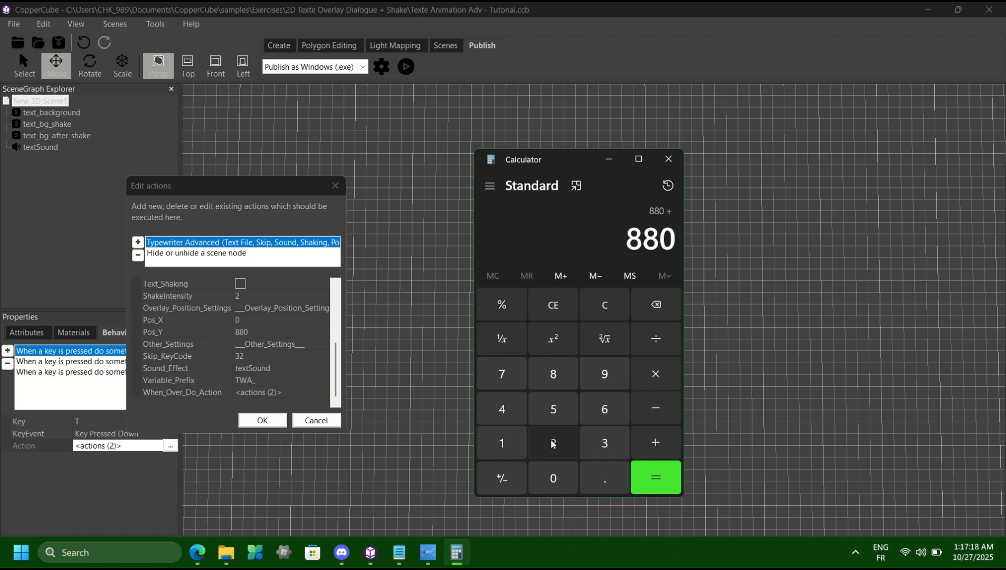
pyautogui.click(550, 440)
pyautogui.click(554, 477)
pyautogui.click(554, 478)
pyautogui.click(663, 474)
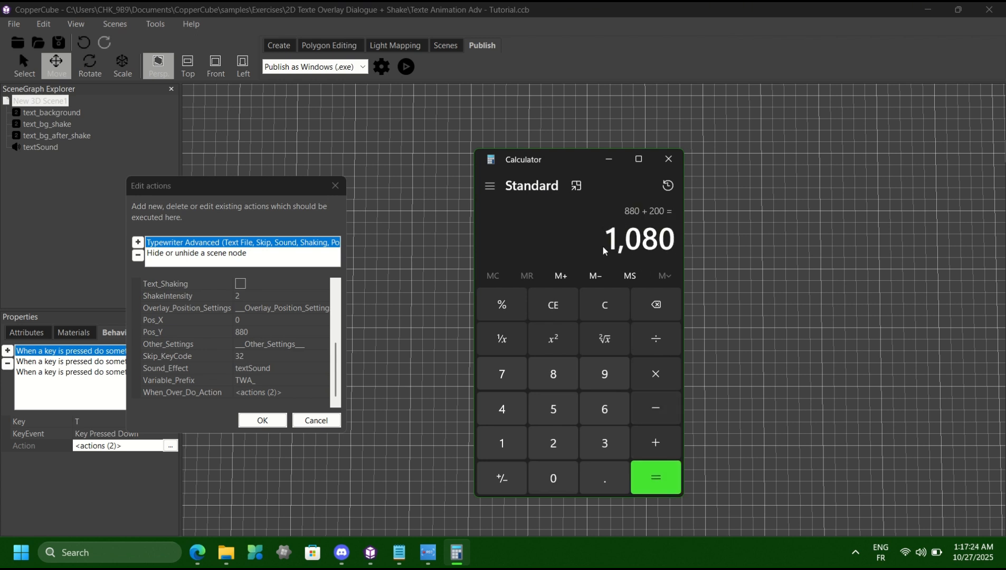
# - Try text_background at a Pos Y of 880 pixels, and restore its Pos Y to 0
pyautogui.click(324, 424)
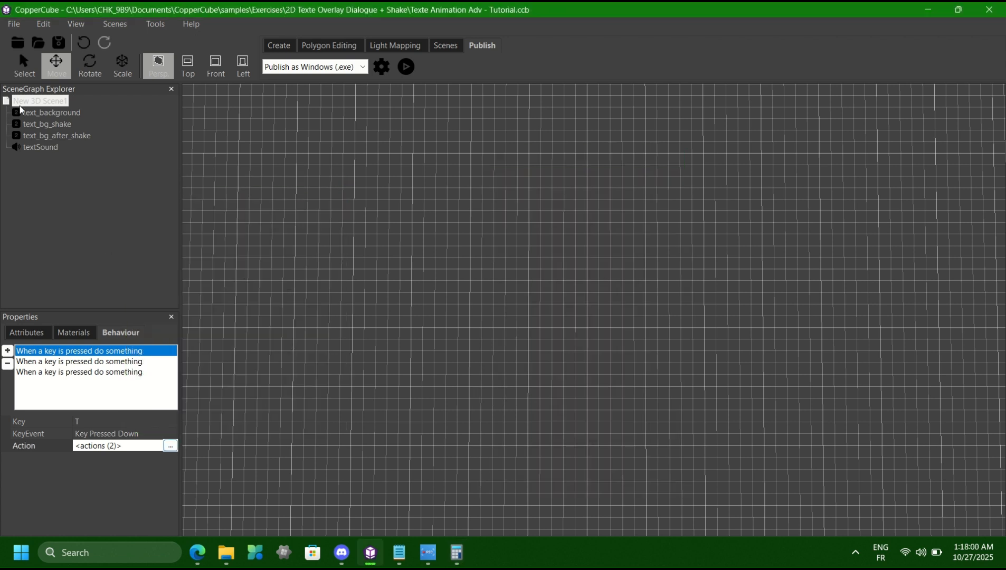
pyautogui.click(49, 112)
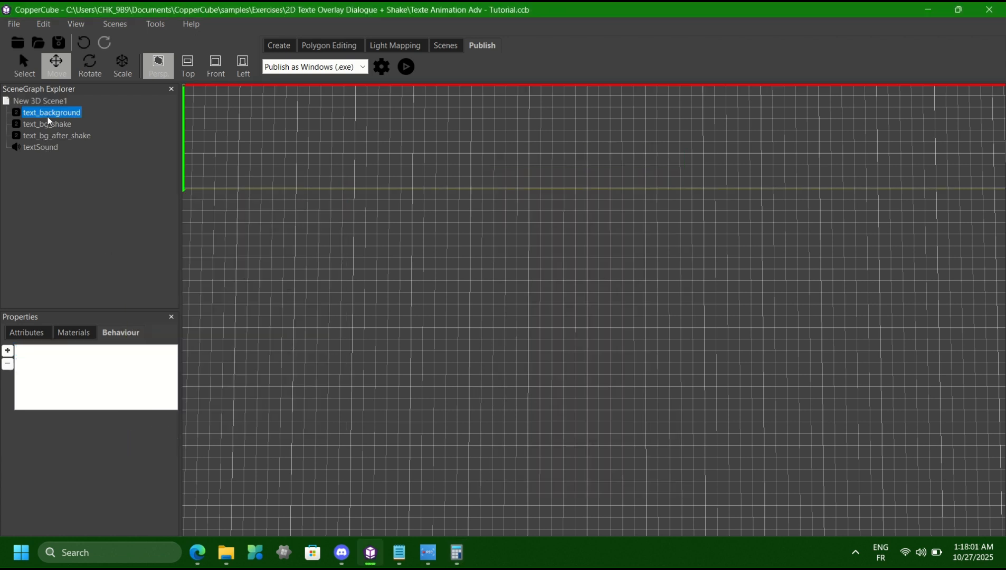
pyautogui.click(27, 332)
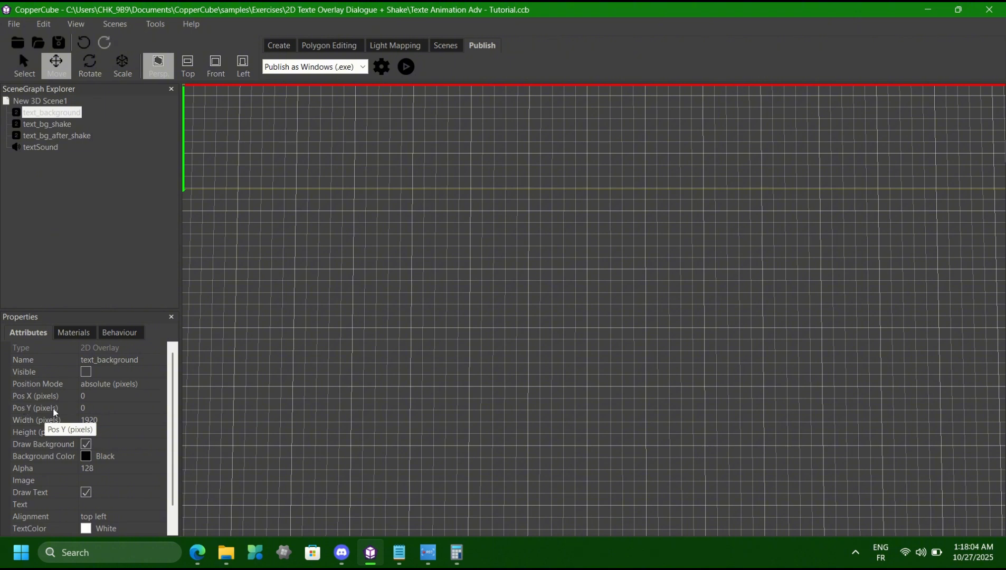
pyautogui.click(92, 407)
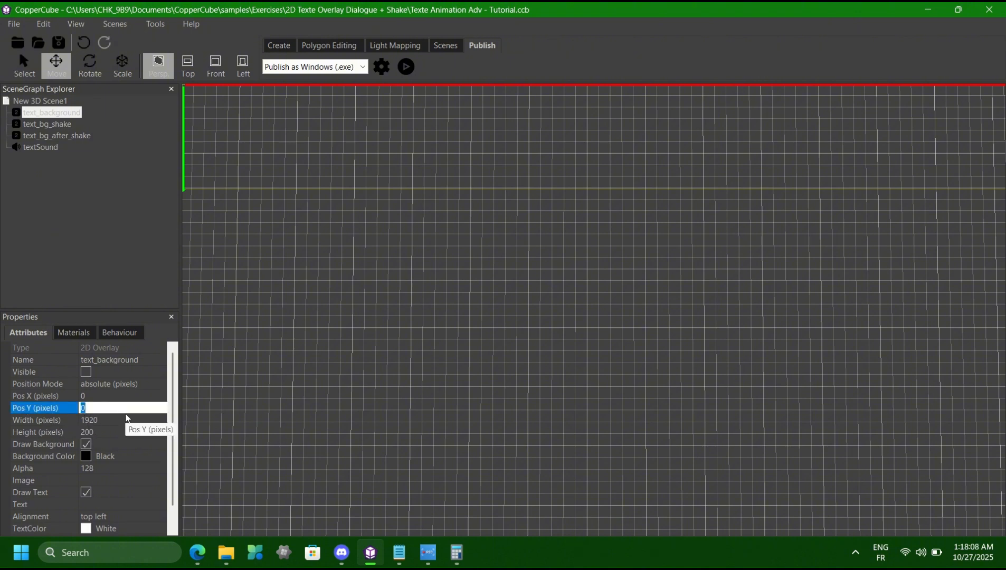
pyautogui.write('880')
pyautogui.press('Return')
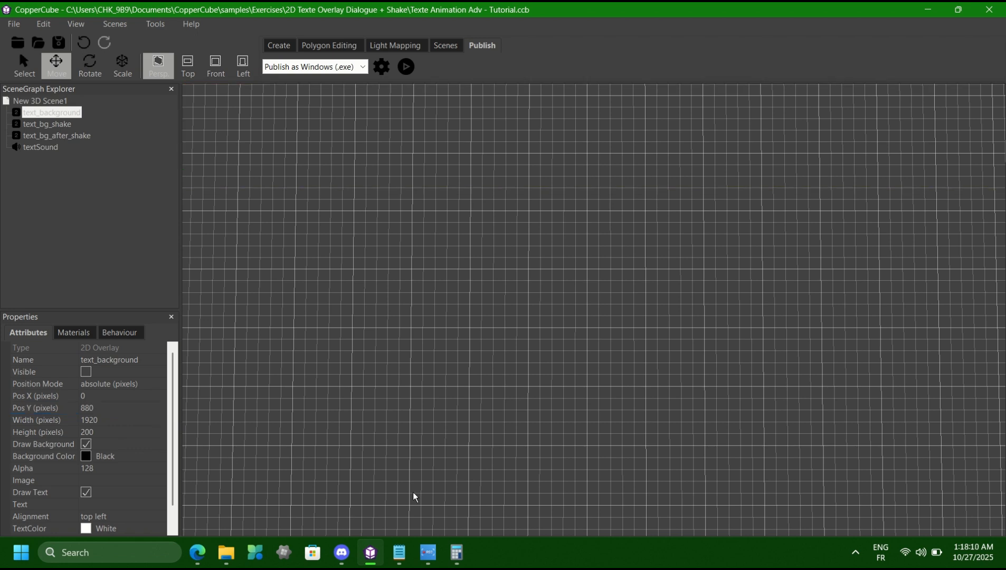
pyautogui.scroll(-1, 512, 494)
pyautogui.scroll(-2, 320, 478)
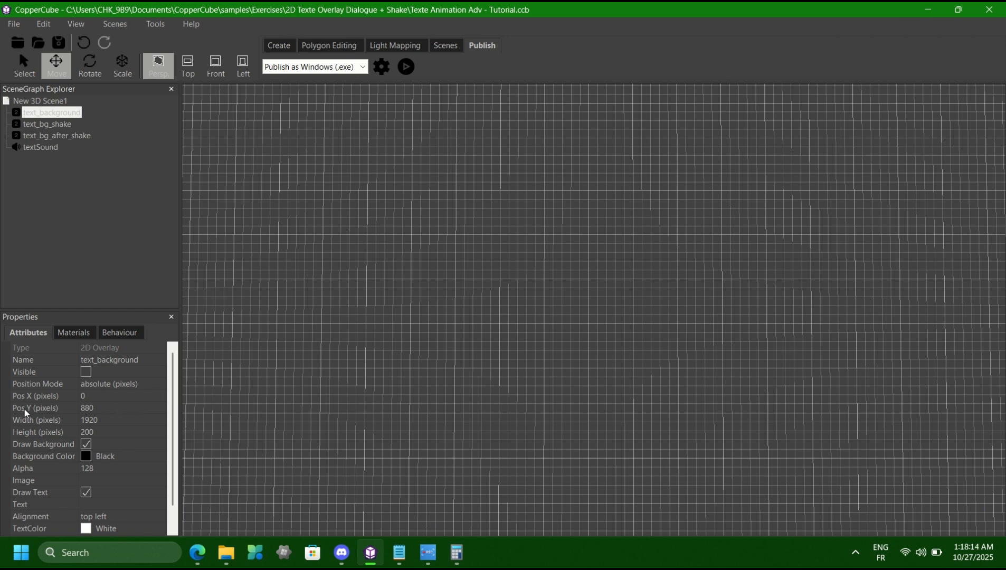
pyautogui.click(98, 408)
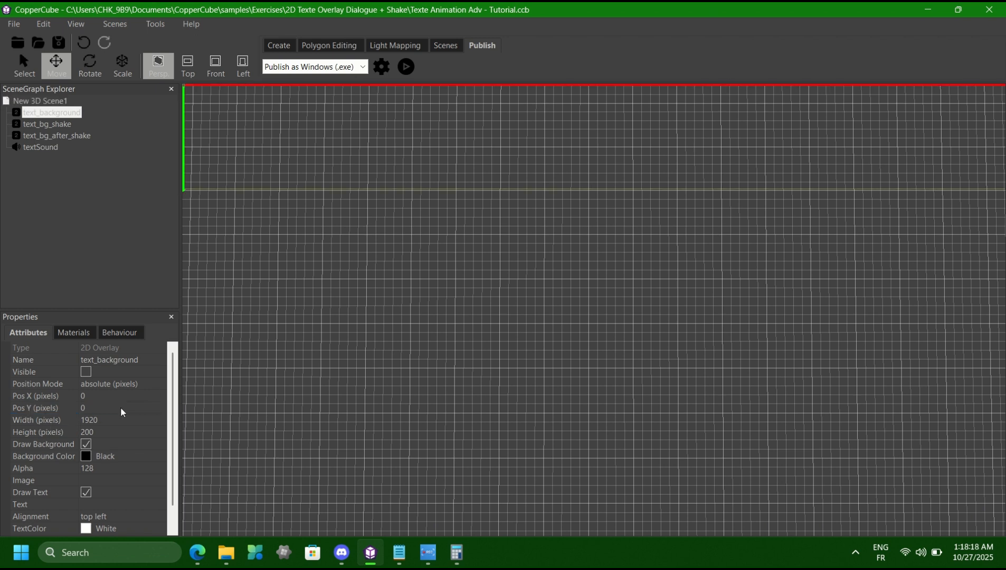
# - Reopen the actions of the scene's T key behaviour and review the Typewriter Advanced settings through When_Over_Do_Action
pyautogui.click(38, 101)
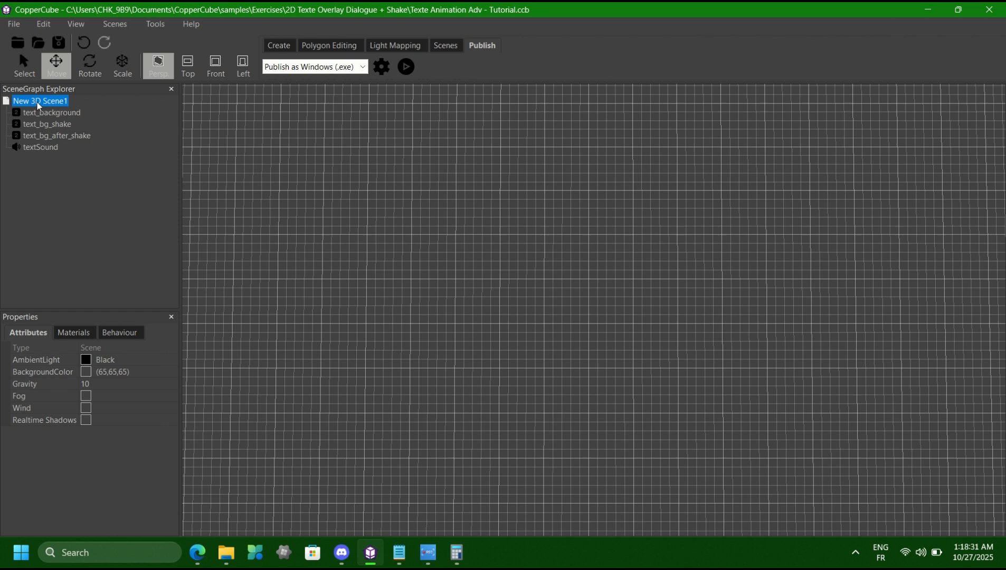
pyautogui.click(119, 332)
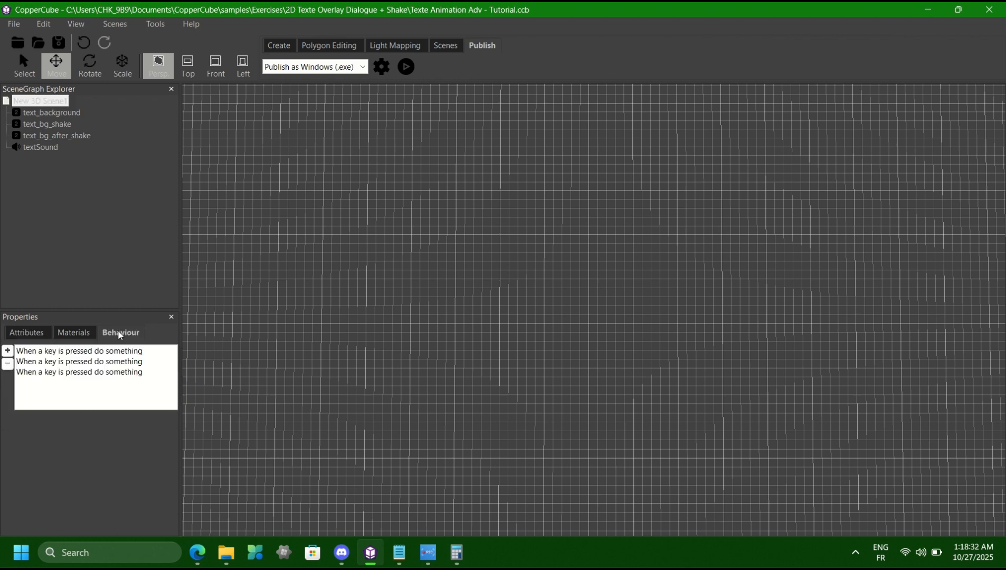
pyautogui.click(92, 352)
pyautogui.click(127, 444)
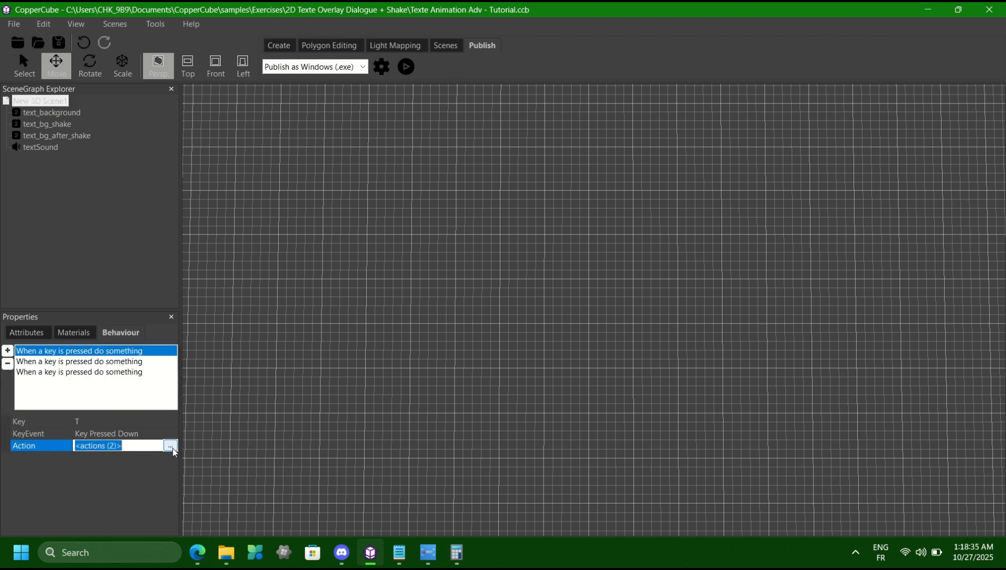
pyautogui.click(172, 446)
pyautogui.moveTo(155, 286); pyautogui.dragTo(347, 207)
pyautogui.moveTo(407, 324); pyautogui.dragTo(412, 373)
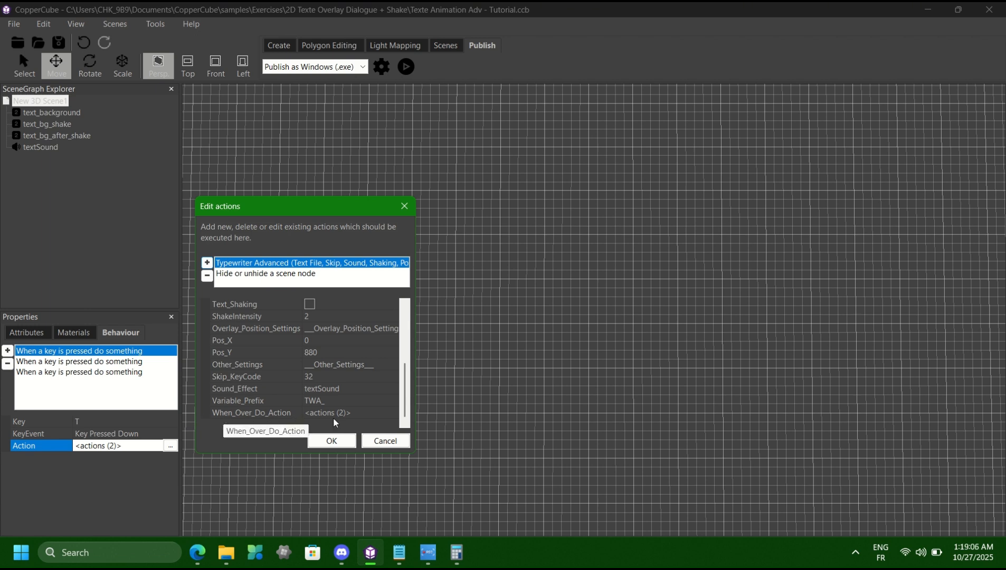
# - Open the When_Over_Do_Action list and compare its nested Typewriter Advanced settings with dialogue.txt in Notepad
pyautogui.click(363, 414)
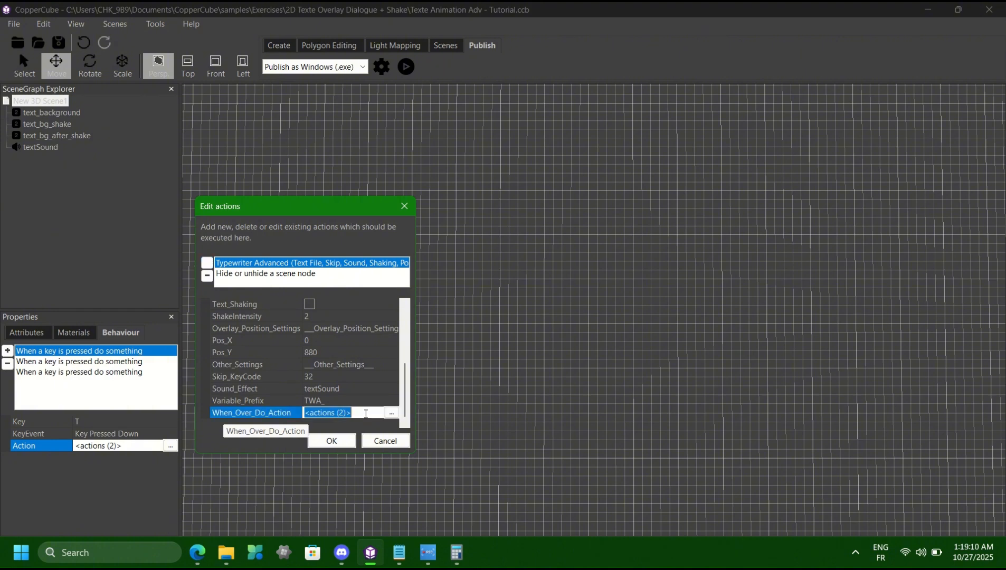
pyautogui.click(392, 413)
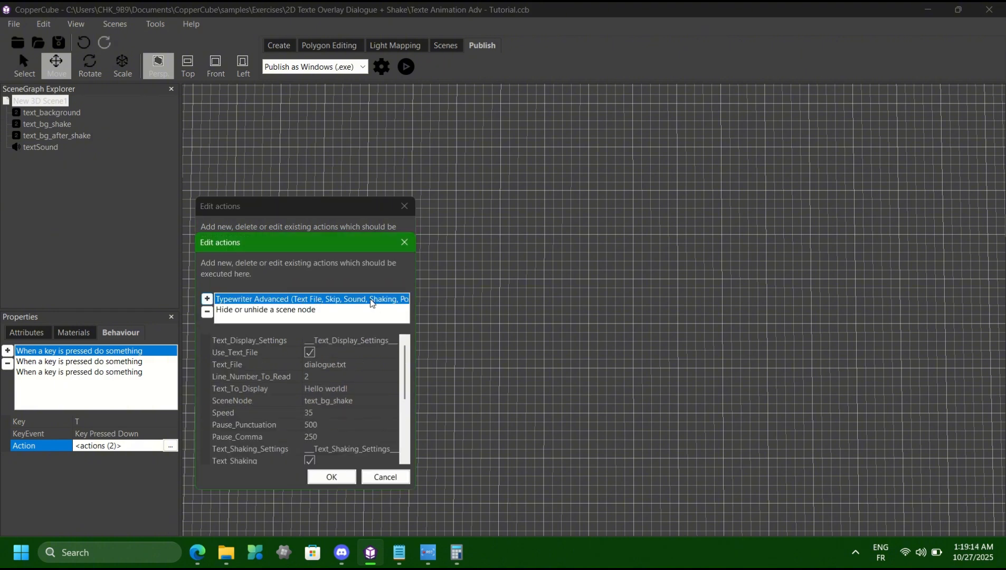
pyautogui.click(399, 552)
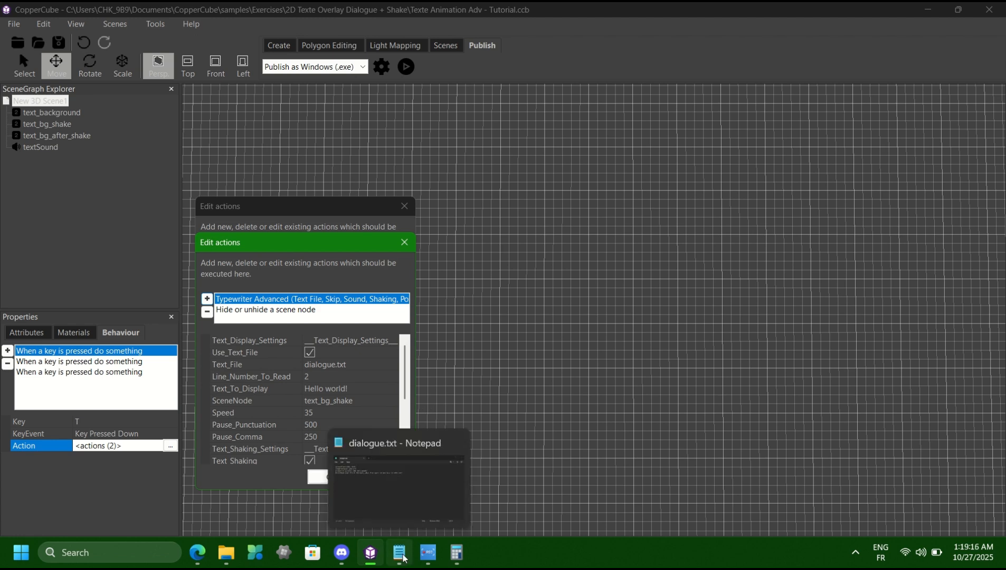
pyautogui.click(299, 210)
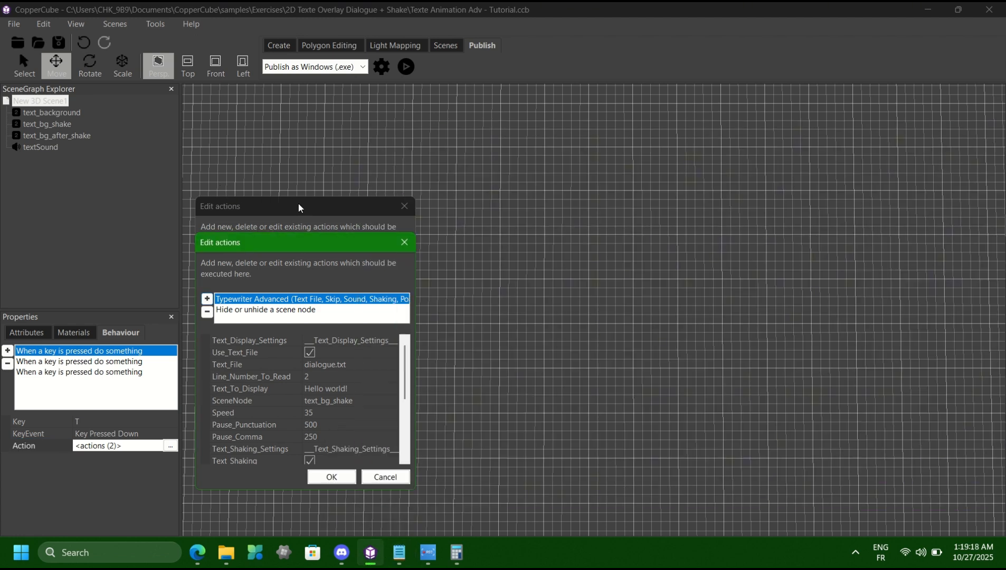
pyautogui.moveTo(315, 242); pyautogui.dragTo(245, 204)
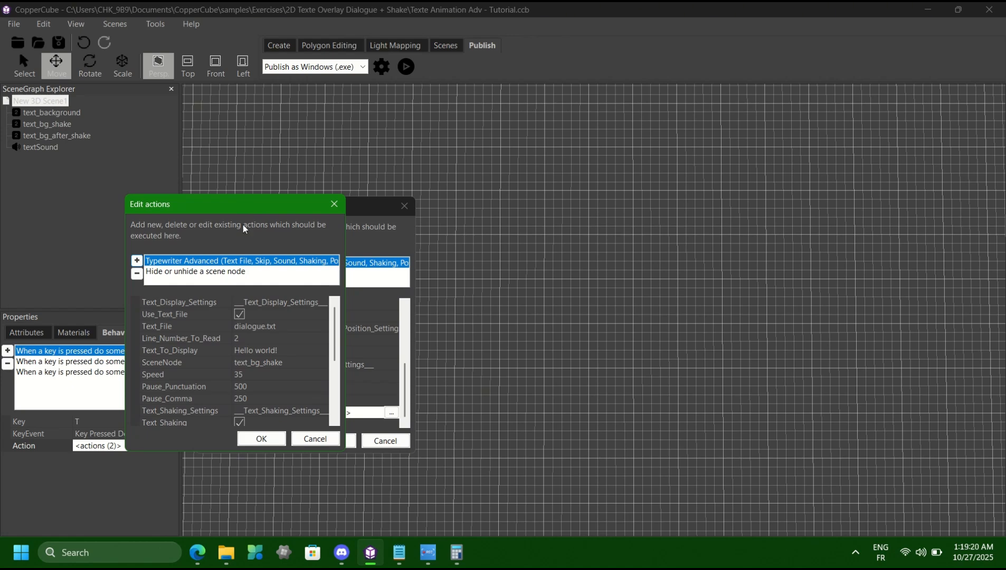
pyautogui.click(400, 552)
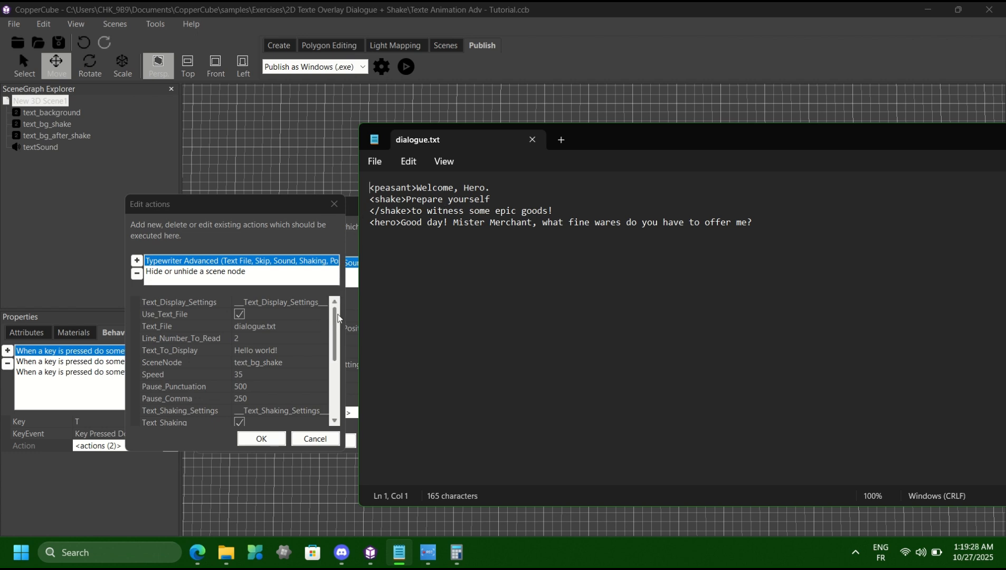
pyautogui.moveTo(338, 318); pyautogui.dragTo(338, 350)
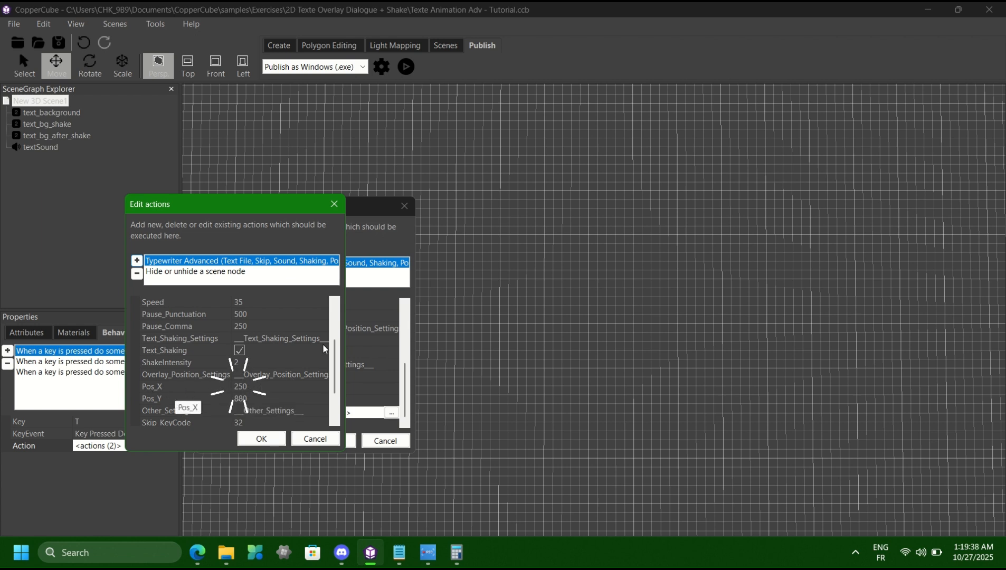
# - Place the nested actions dialog beside the first one and compare their Typewriter Advanced shaking and overlay position settings
pyautogui.click(354, 204)
pyautogui.moveTo(280, 209); pyautogui.dragTo(573, 213)
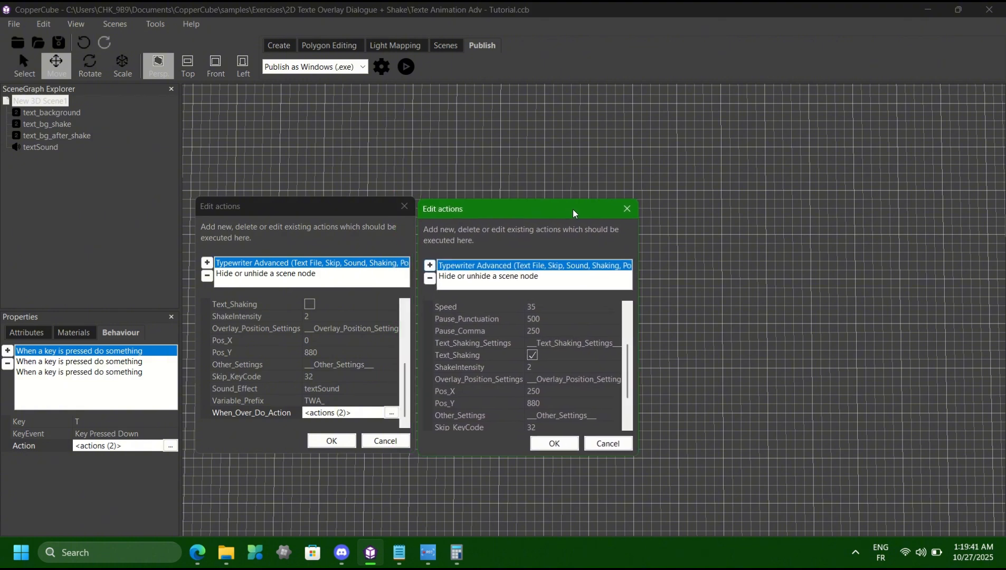
pyautogui.click(314, 341)
pyautogui.scroll(-2, 596, 363)
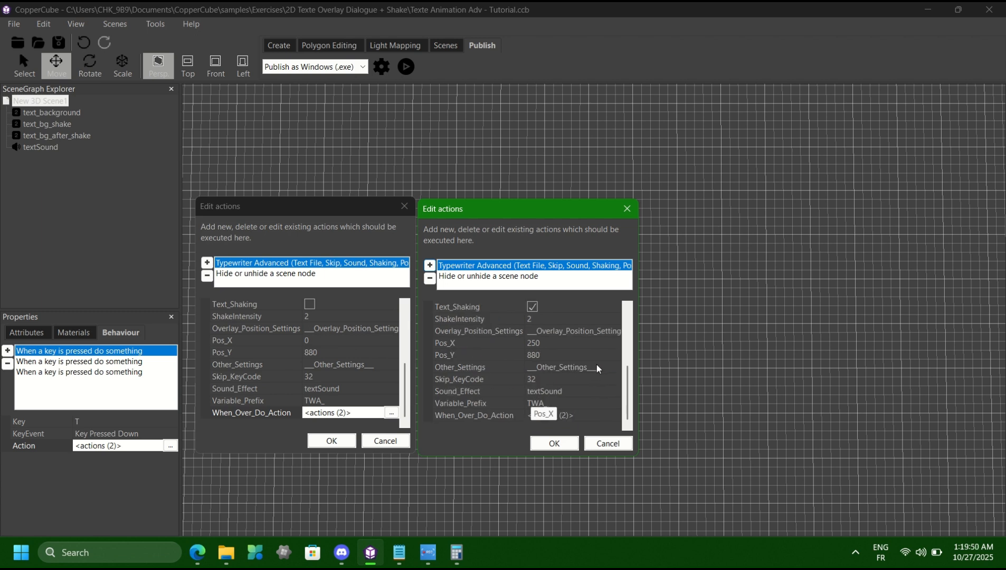
# - Open the nested action's own When_Over_Do_Action list, review its Typewriter Advanced settings beside the others, and cancel all three dialogs
pyautogui.click(598, 415)
pyautogui.click(608, 417)
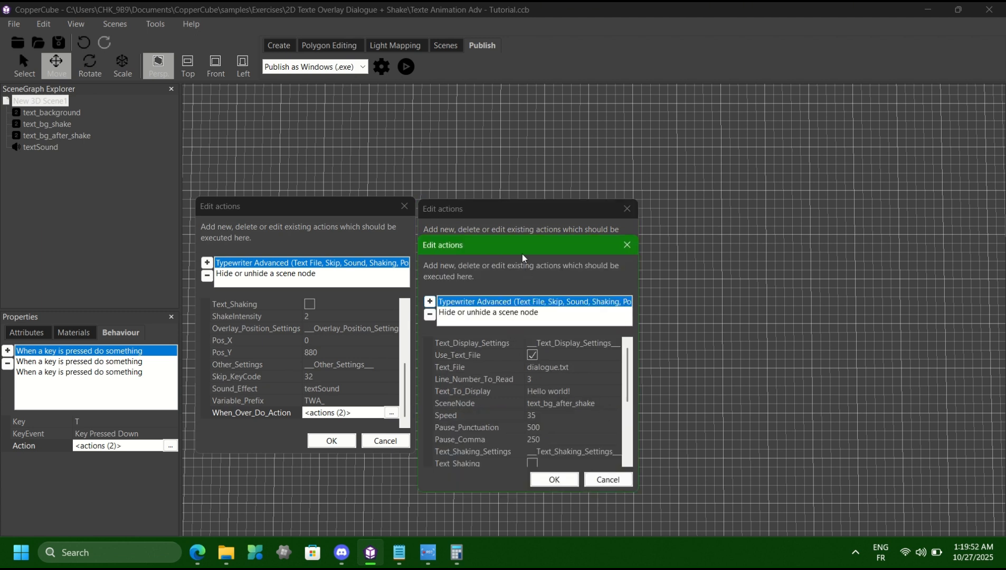
pyautogui.moveTo(521, 254); pyautogui.dragTo(740, 204)
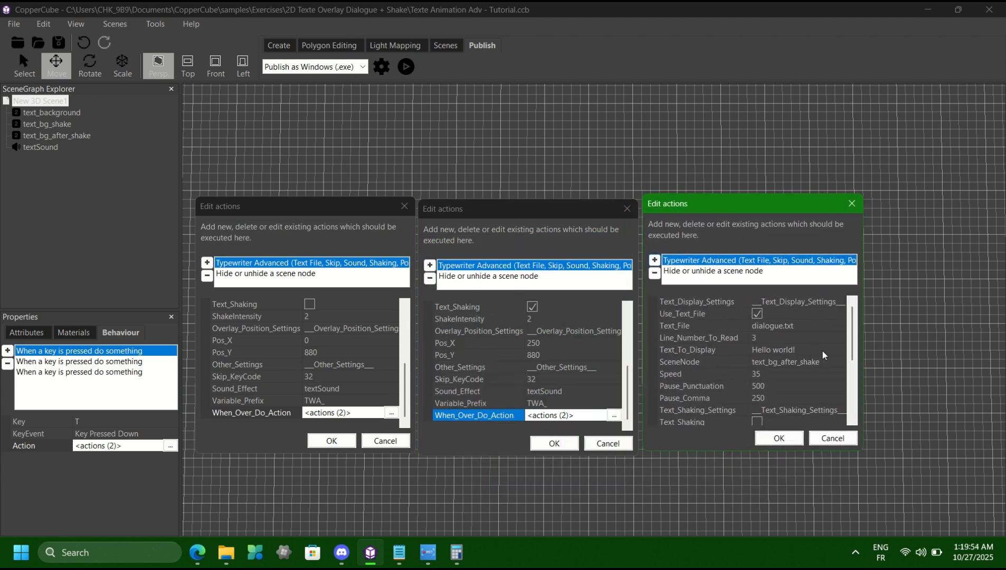
pyautogui.scroll(-3, 813, 354)
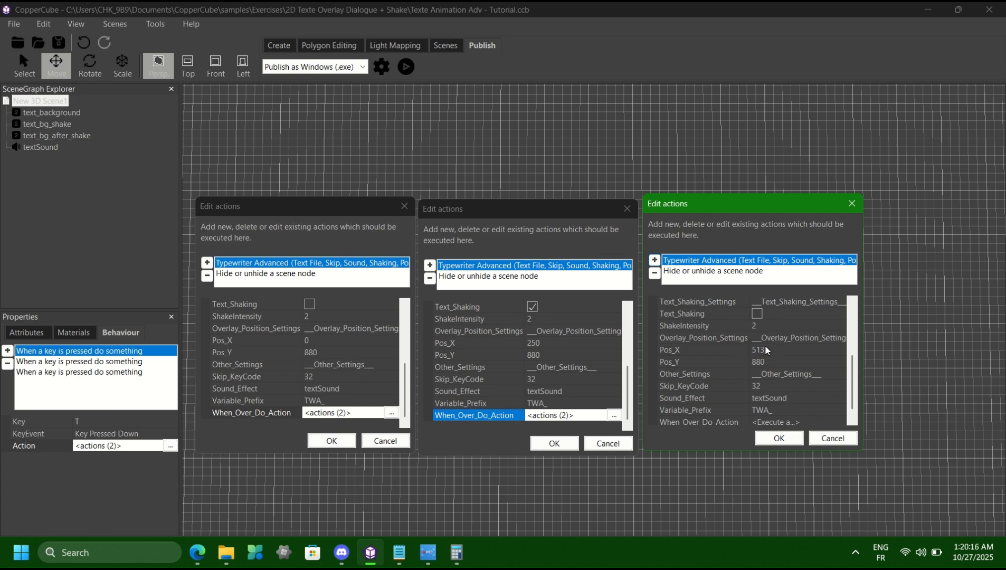
pyautogui.click(823, 439)
pyautogui.click(596, 444)
pyautogui.click(381, 440)
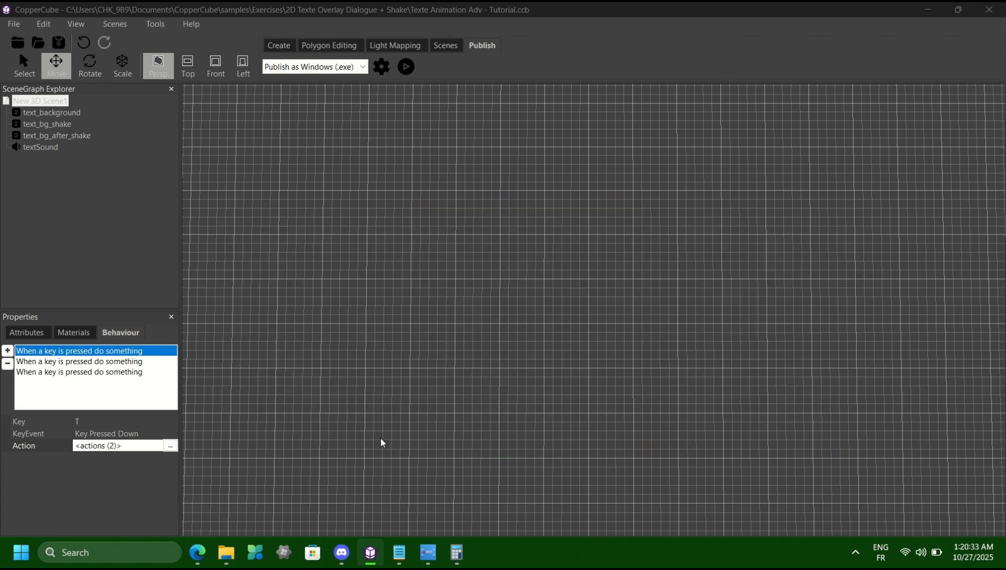
# - Make the text_background, text_bg_shake and text_bg_after_shake overlays visible
pyautogui.click(28, 109)
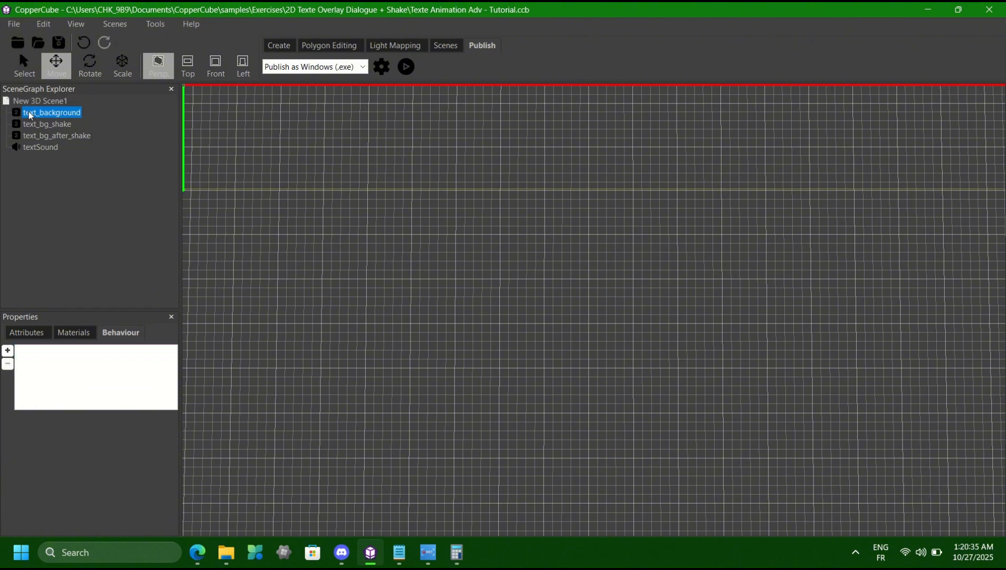
pyautogui.click(27, 332)
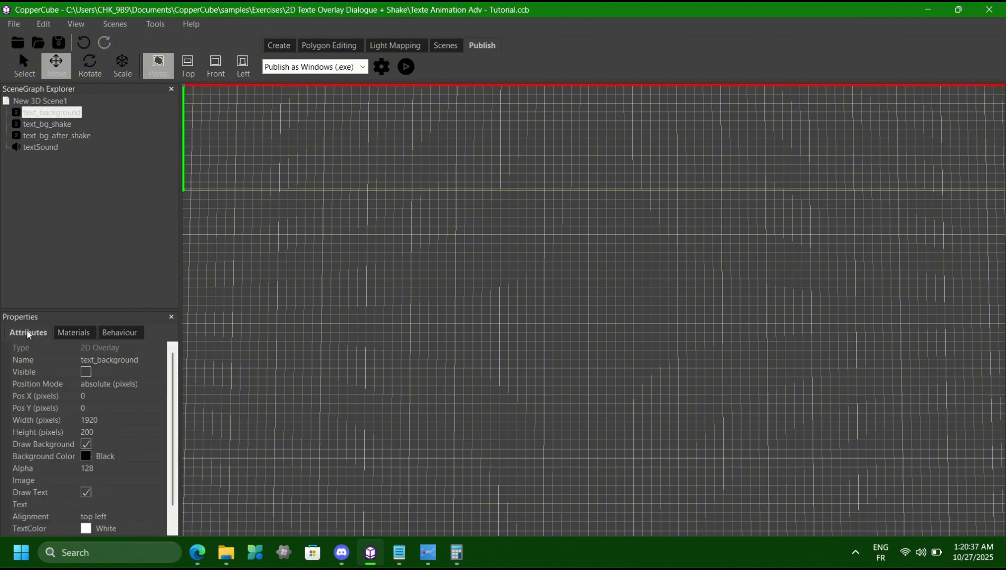
pyautogui.click(85, 372)
pyautogui.click(45, 125)
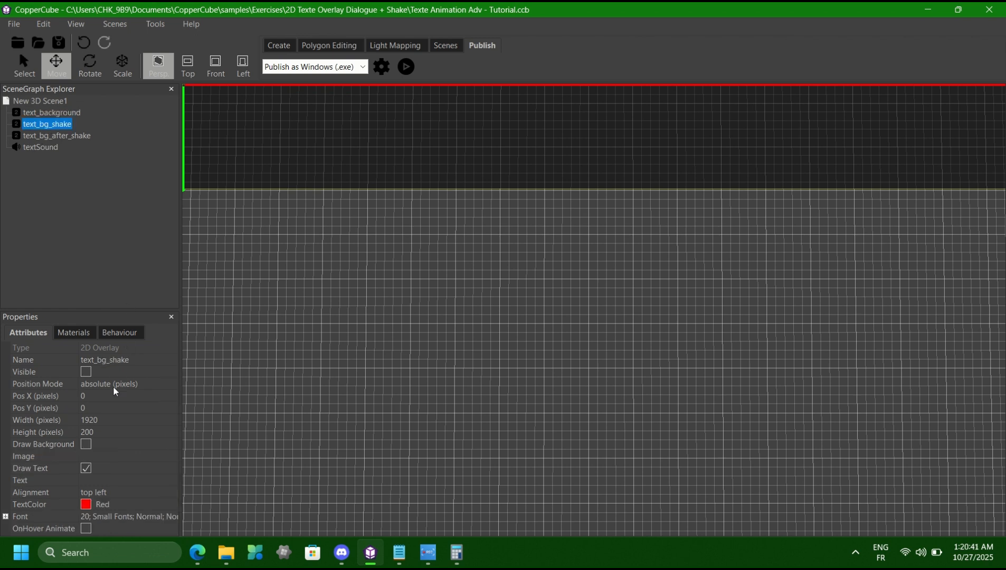
pyautogui.click(86, 371)
pyautogui.click(45, 137)
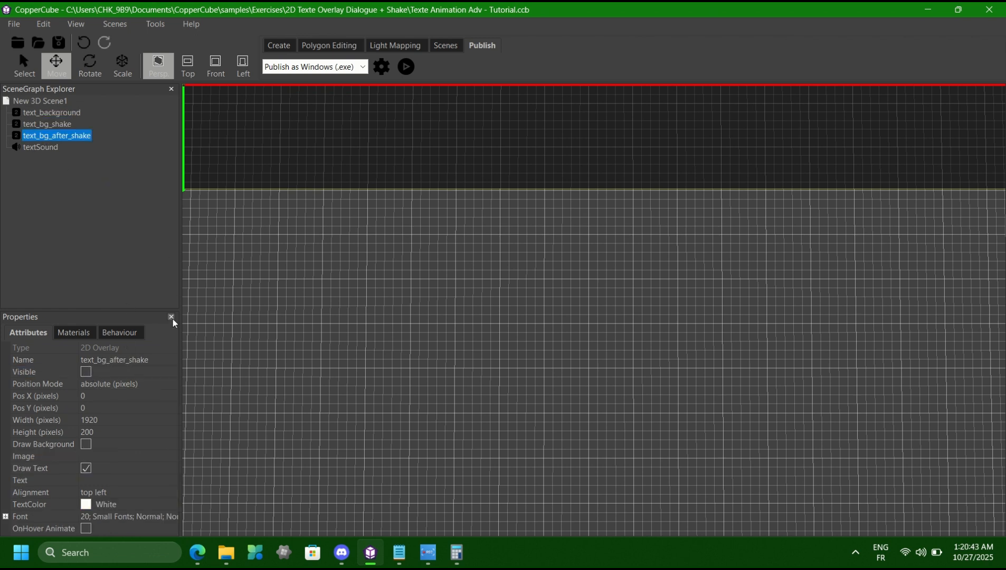
pyautogui.click(85, 372)
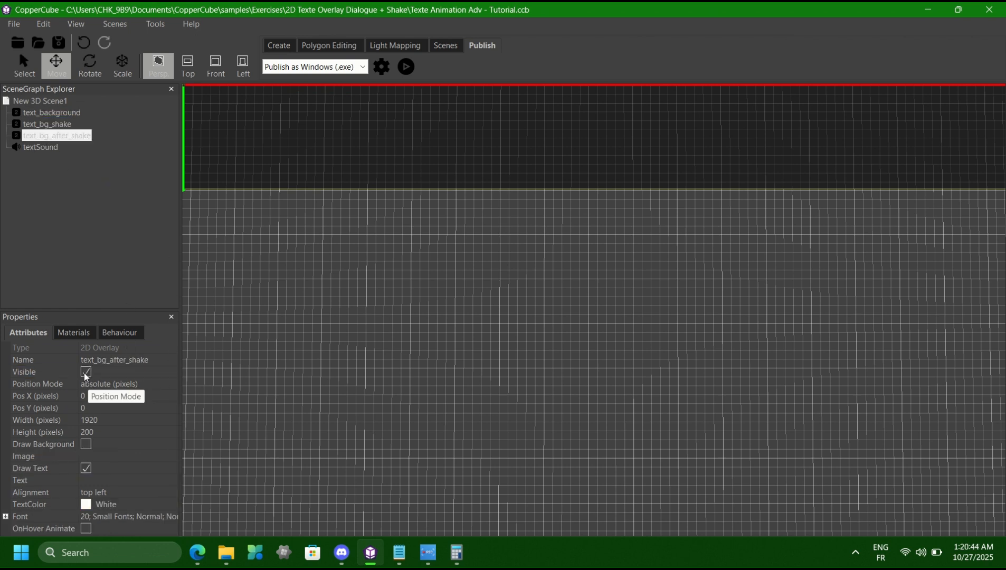
# - Select the text_background overlay and copy "Welcome, Hero." from the first line of dialogue.txt in Notepad
pyautogui.click(34, 113)
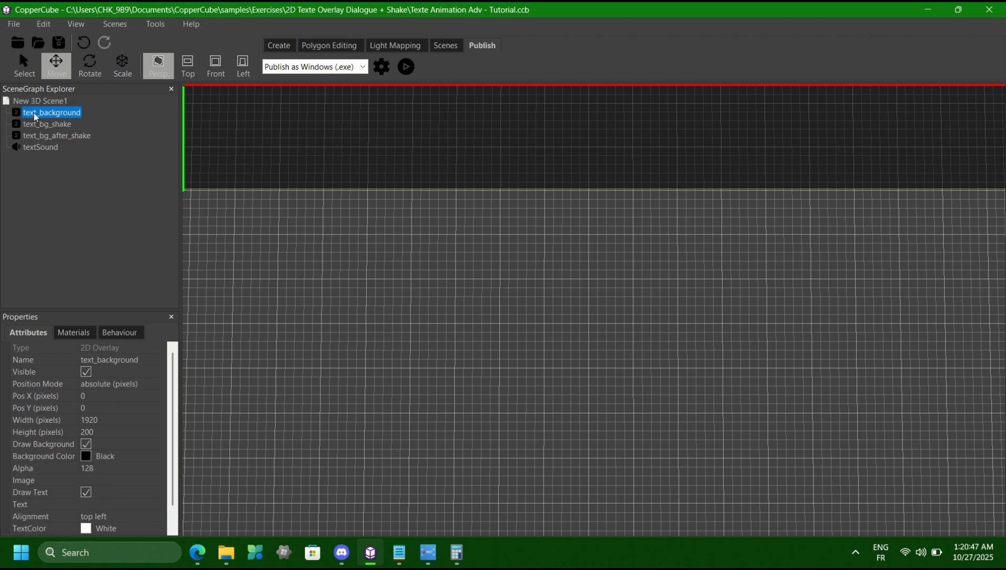
pyautogui.moveTo(425, 562)
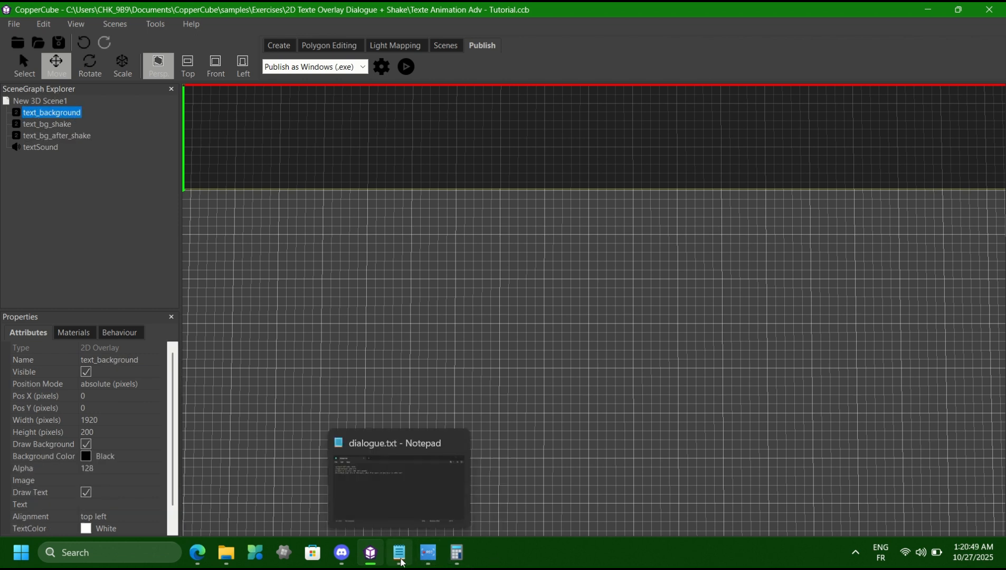
pyautogui.click(399, 552)
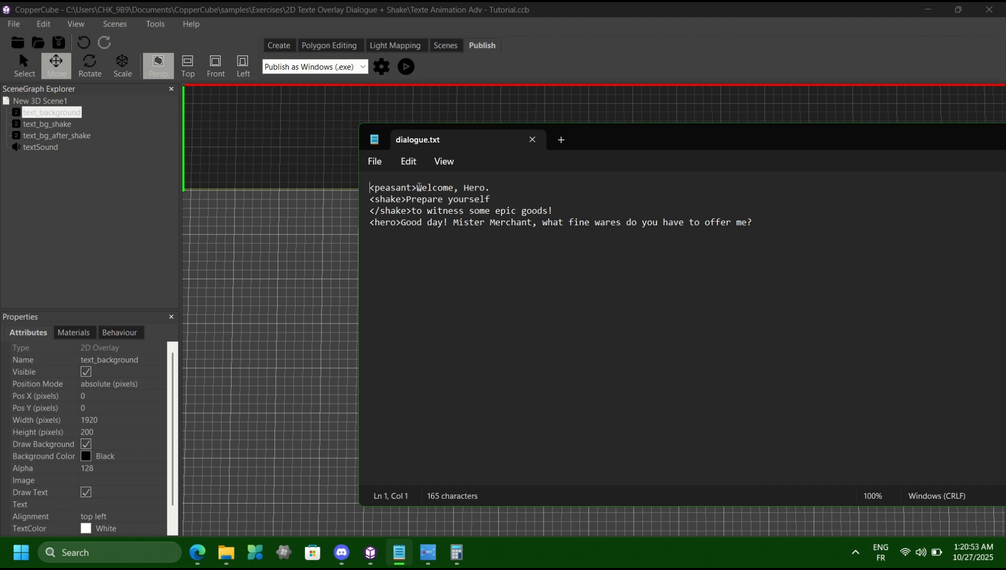
pyautogui.moveTo(417, 187); pyautogui.dragTo(490, 187)
pyautogui.hotkey('ctrl', 'c')
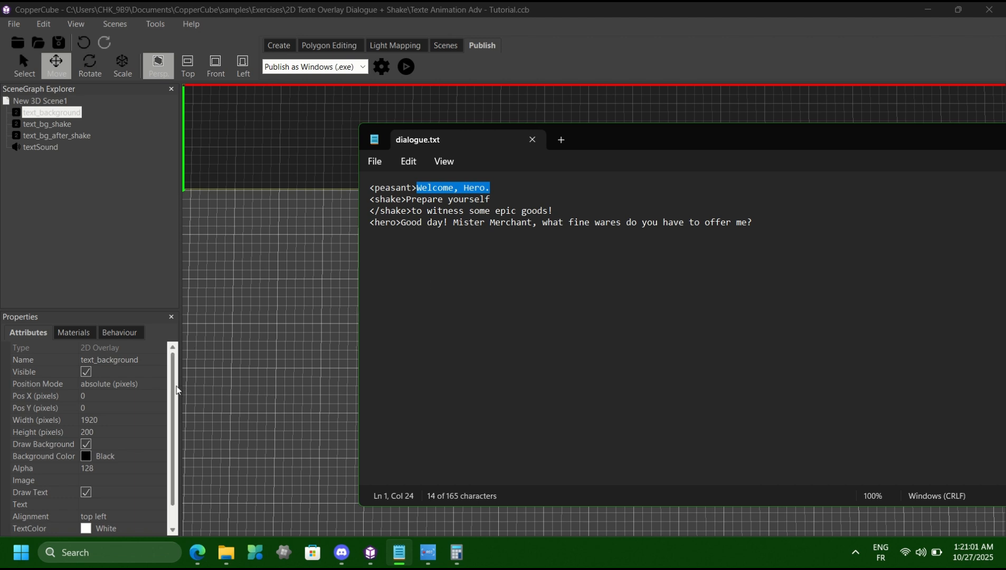
# - Paste "Welcome, Hero." into the text editor of the text_background overlay
pyautogui.moveTo(175, 387); pyautogui.dragTo(175, 423)
pyautogui.click(112, 477)
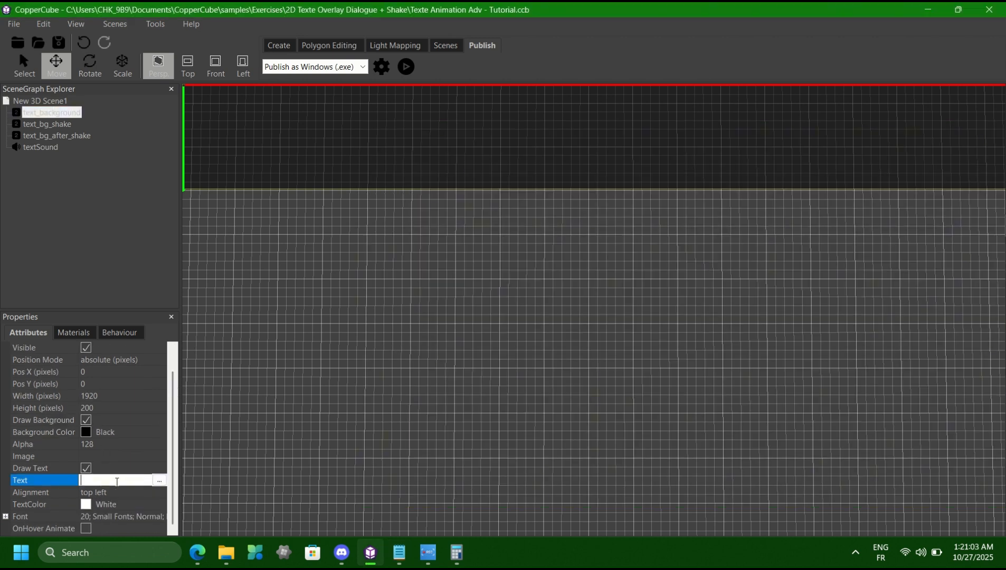
pyautogui.click(158, 480)
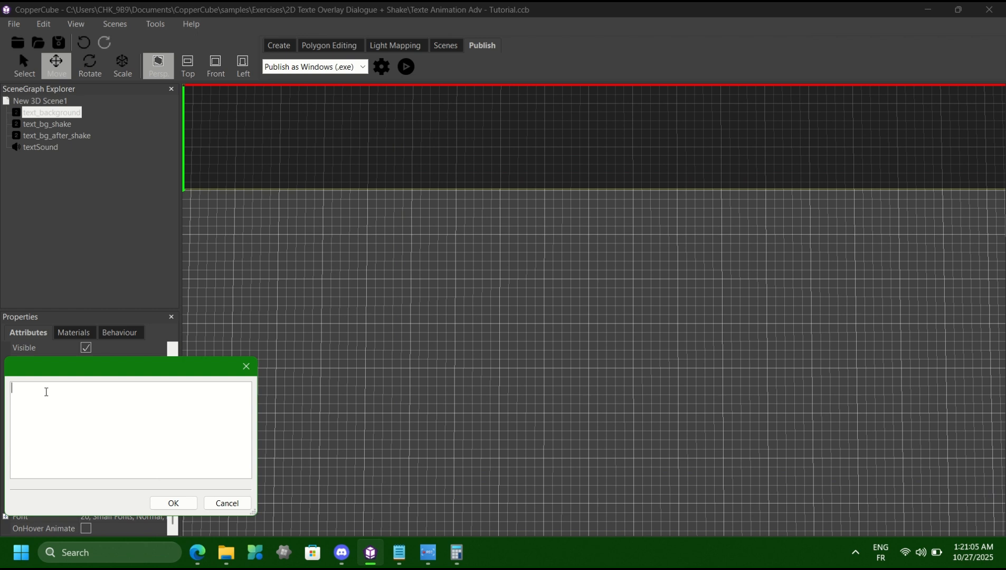
pyautogui.hotkey('ctrl', 'v')
# - Copy "Prepare yourself" from dialogue.txt in Notepad and append it to the text_background overlay's text
pyautogui.click(431, 524)
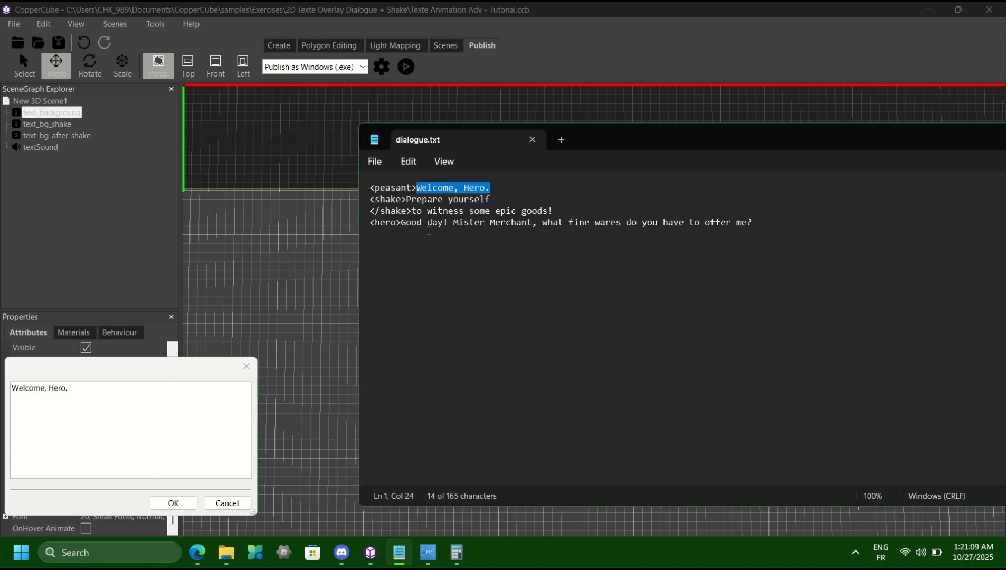
pyautogui.moveTo(406, 199); pyautogui.dragTo(491, 199)
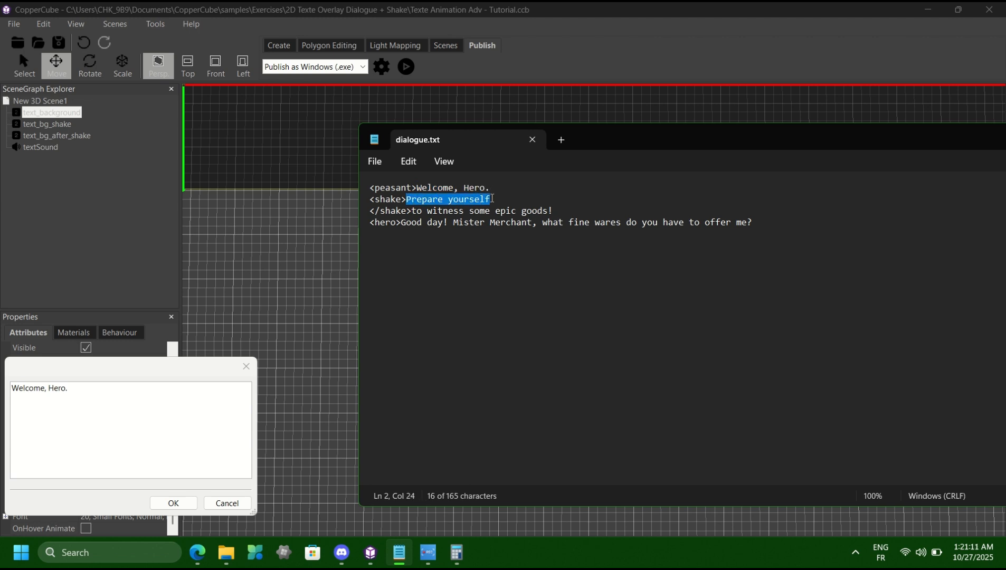
pyautogui.hotkey('ctrl', 'c')
pyautogui.click(83, 396)
pyautogui.hotkey('ctrl', 'v')
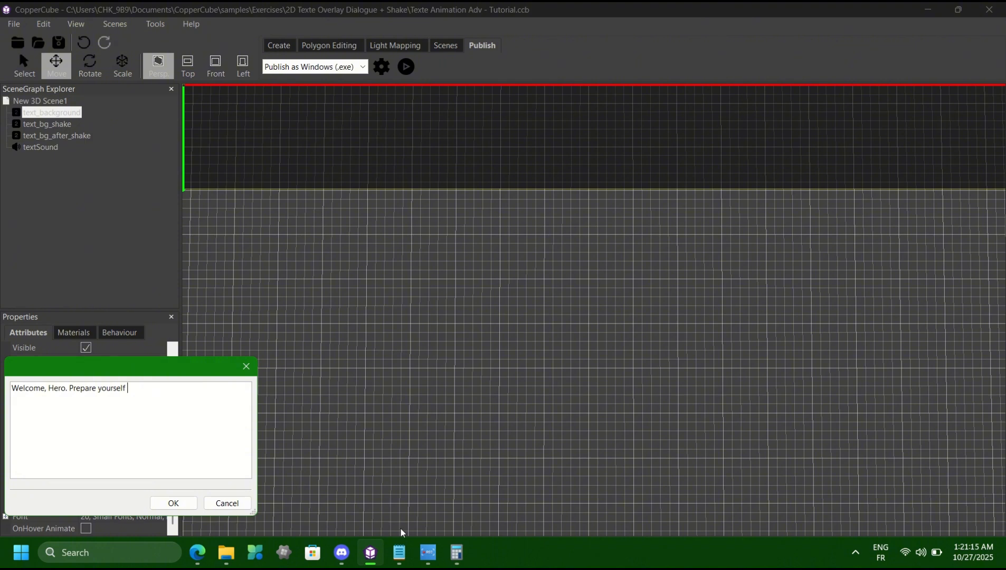
# - Append "to witness some epic goods!" from dialogue.txt to the text_background overlay's text and confirm the complete sentence
pyautogui.click(403, 562)
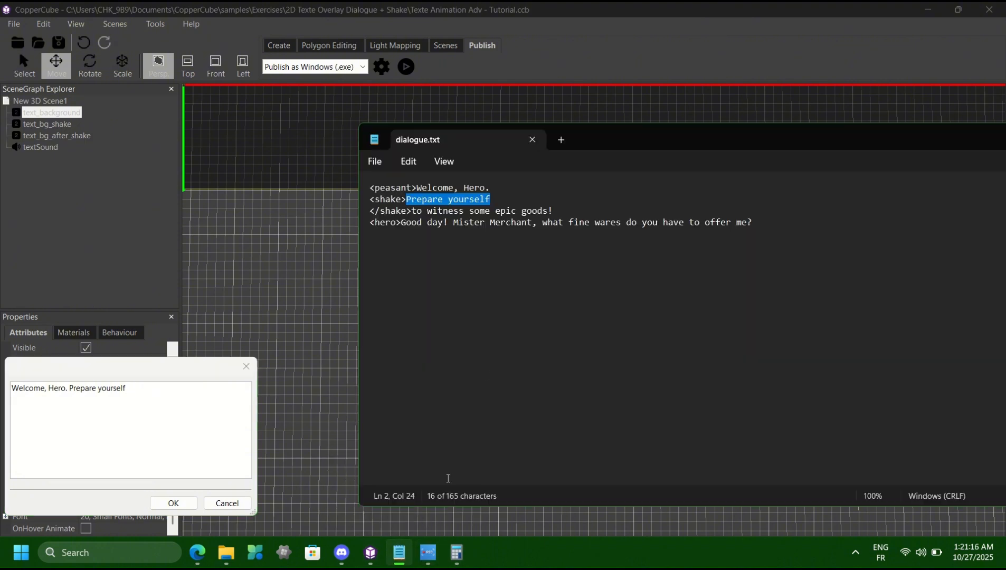
pyautogui.click(412, 210)
pyautogui.moveTo(412, 210); pyautogui.dragTo(554, 205)
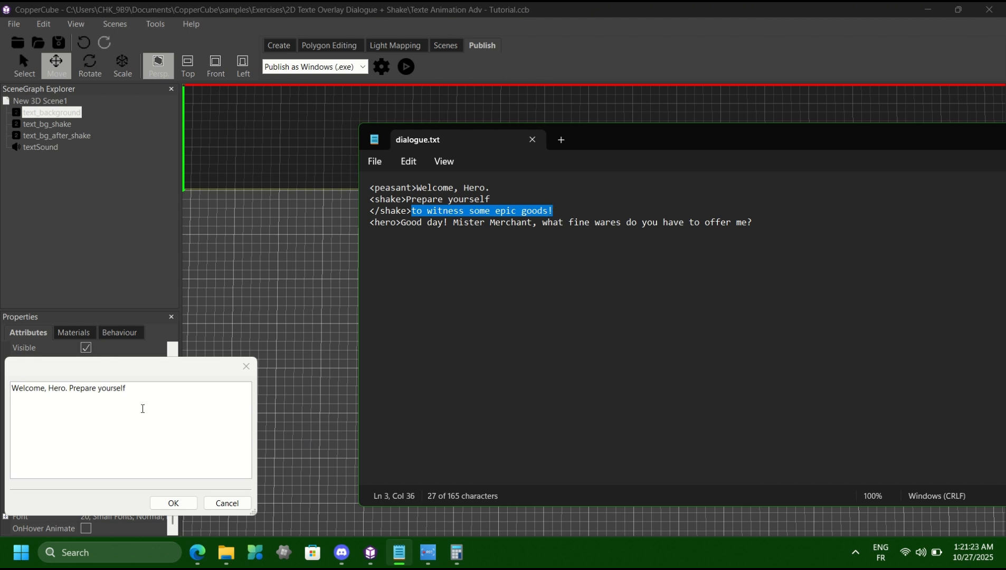
pyautogui.click(137, 388)
pyautogui.hotkey('ctrl', 'v')
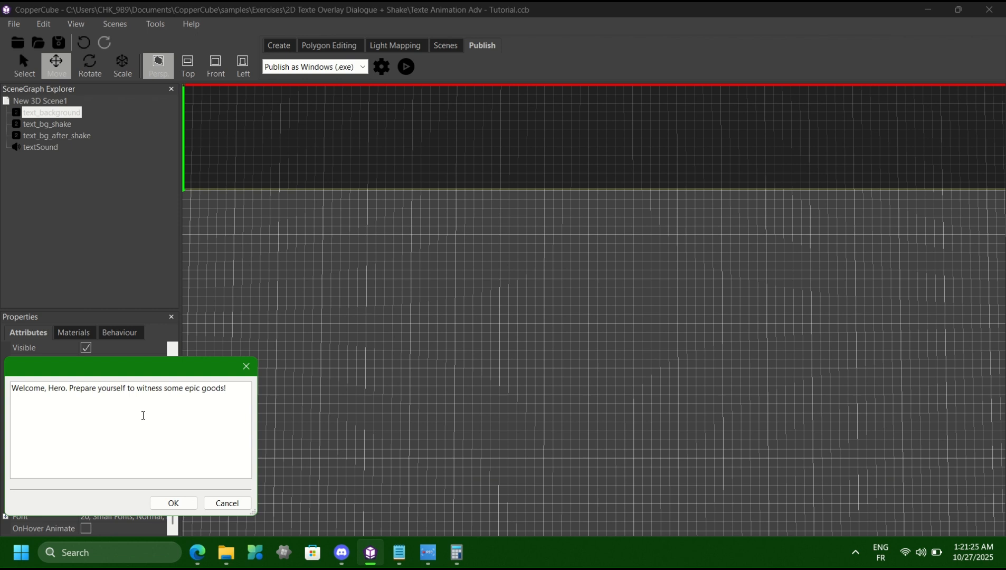
pyautogui.click(176, 502)
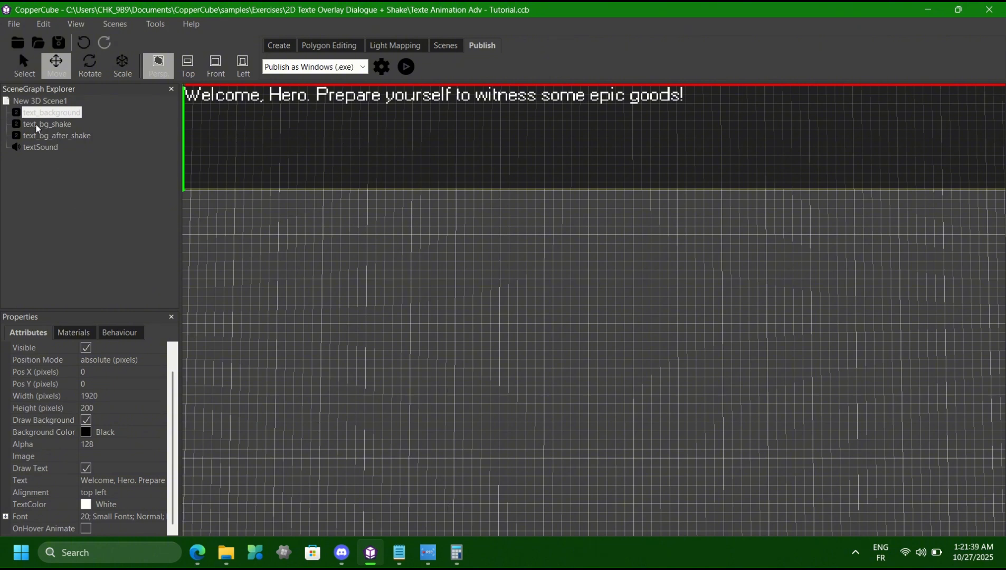
# - Review the tagged dialogue lines in dialogue.txt, reposition the Notepad window and minimise it
pyautogui.click(399, 552)
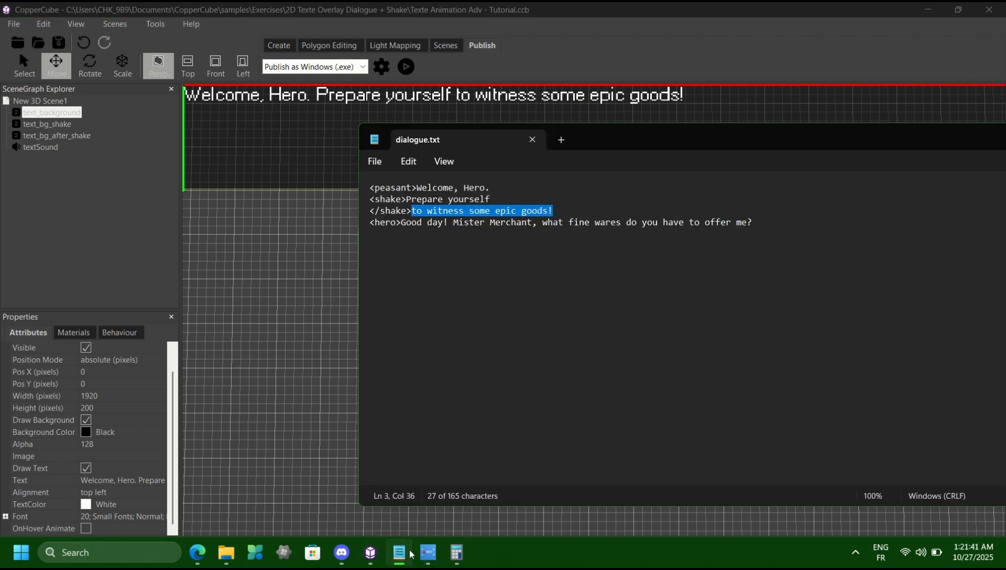
pyautogui.click(485, 280)
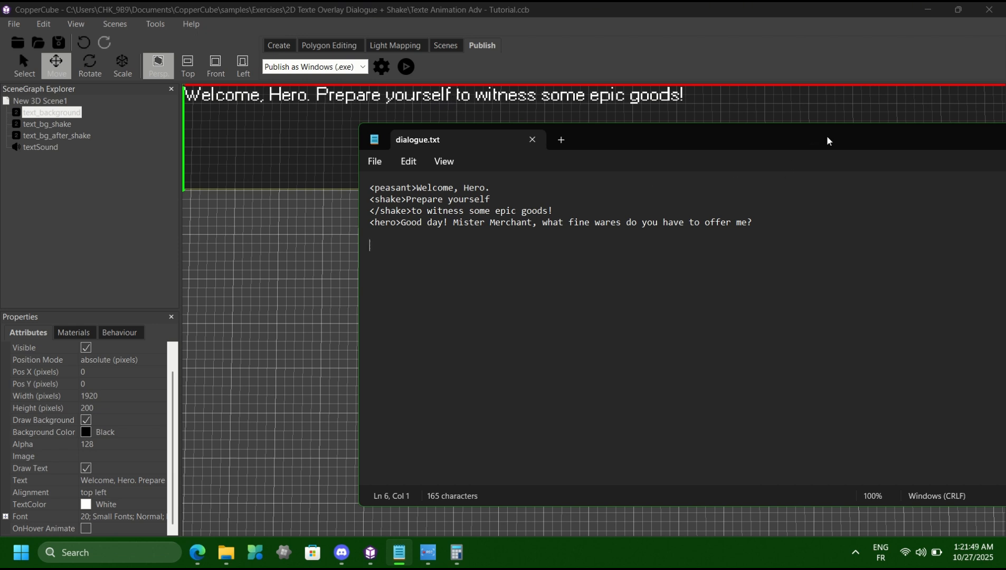
pyautogui.moveTo(827, 135); pyautogui.dragTo(676, 148)
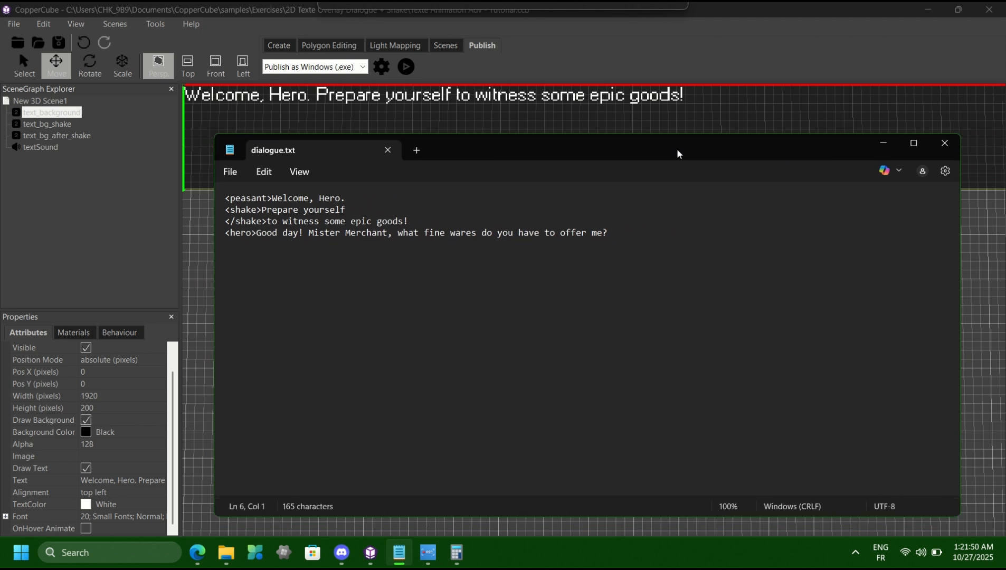
pyautogui.click(886, 143)
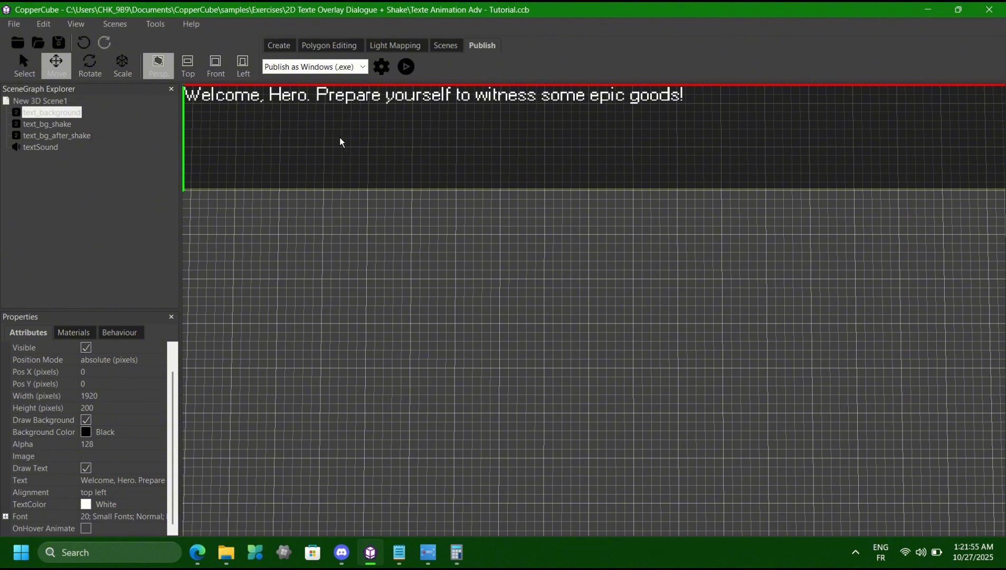
# - Set the text_bg_shake overlay's text to "Prepare yourself", copied from the second line of dialogue.txt
pyautogui.click(47, 124)
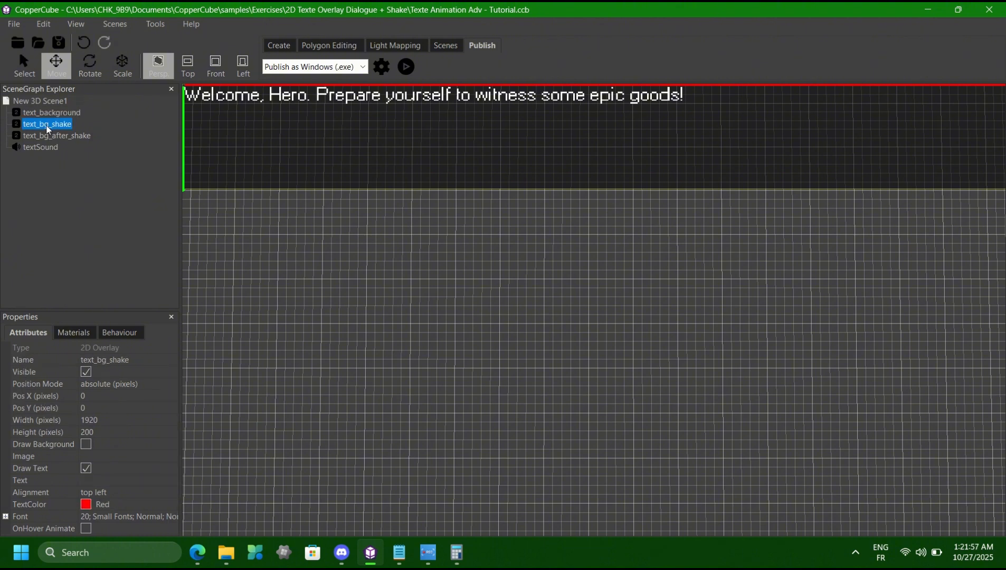
pyautogui.click(112, 480)
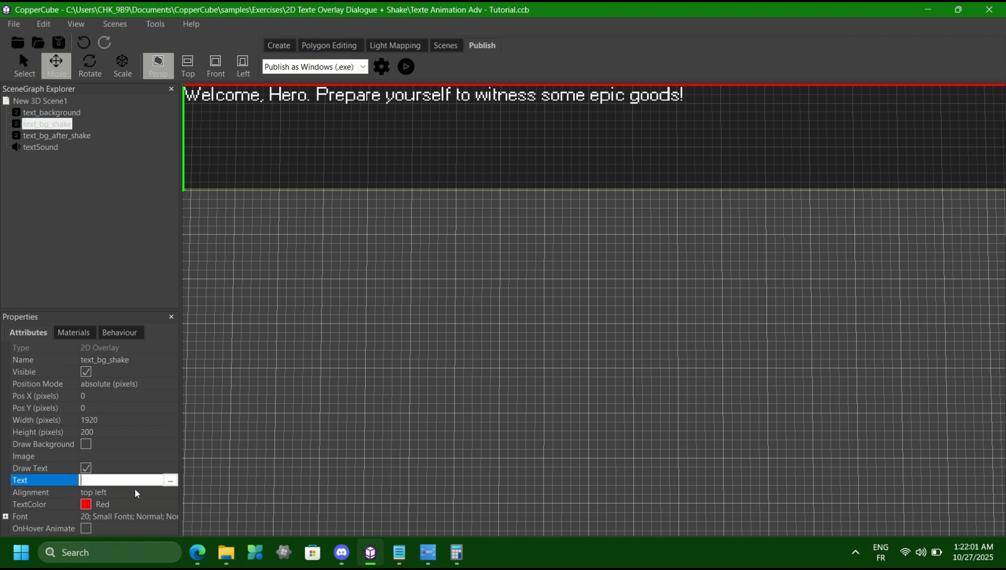
pyautogui.click(171, 480)
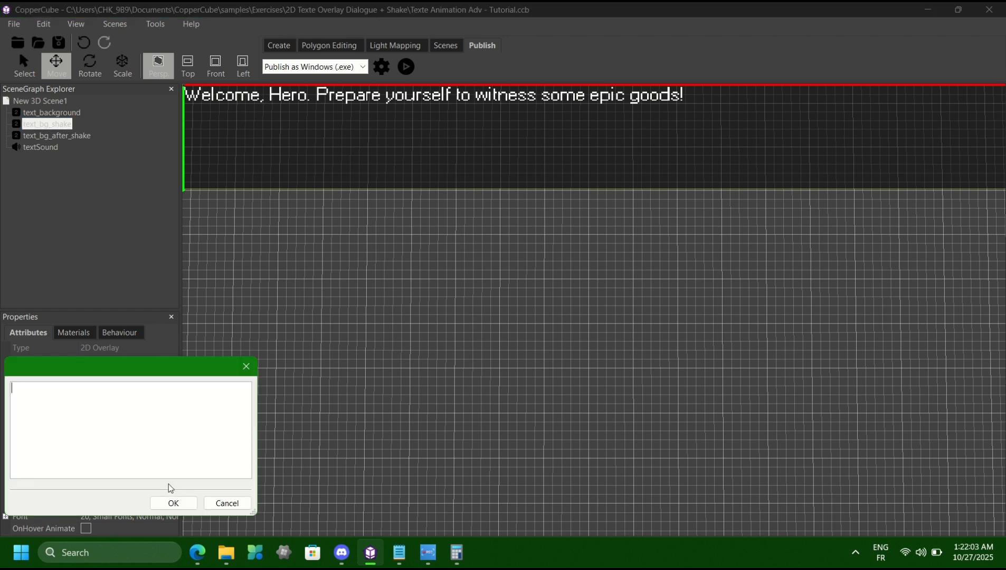
pyautogui.click(404, 556)
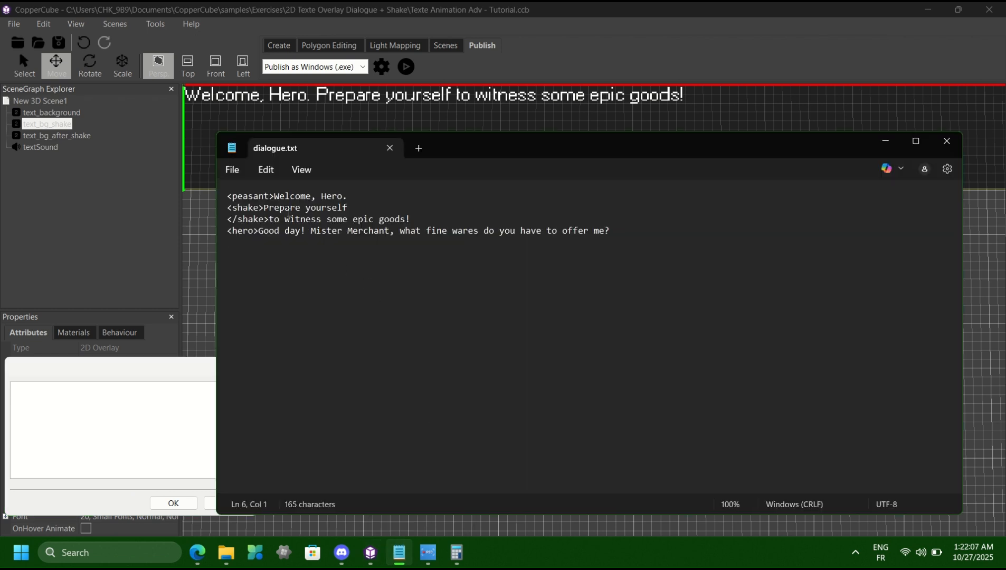
pyautogui.moveTo(264, 207); pyautogui.dragTo(351, 207)
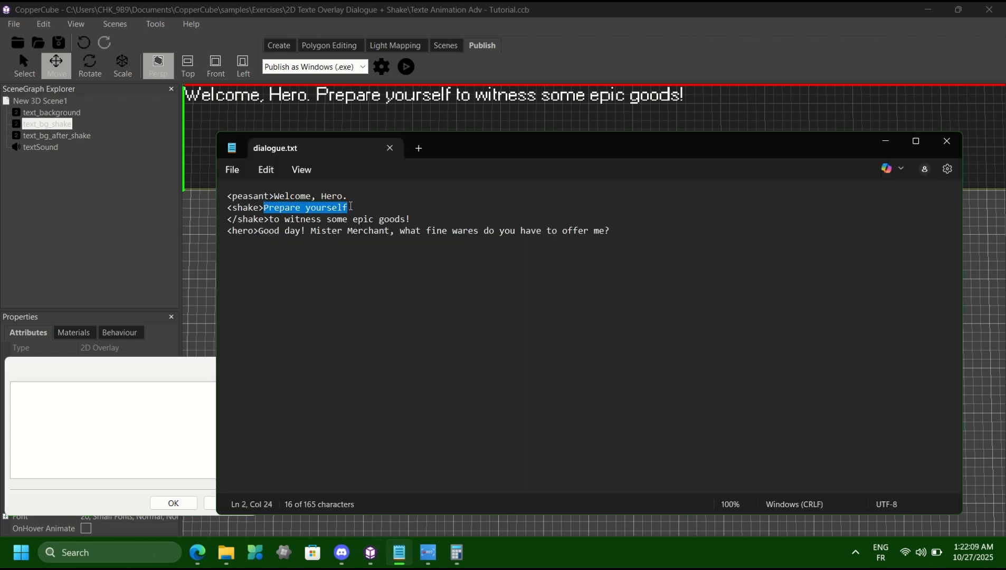
pyautogui.hotkey('ctrl', 'c')
pyautogui.click(82, 403)
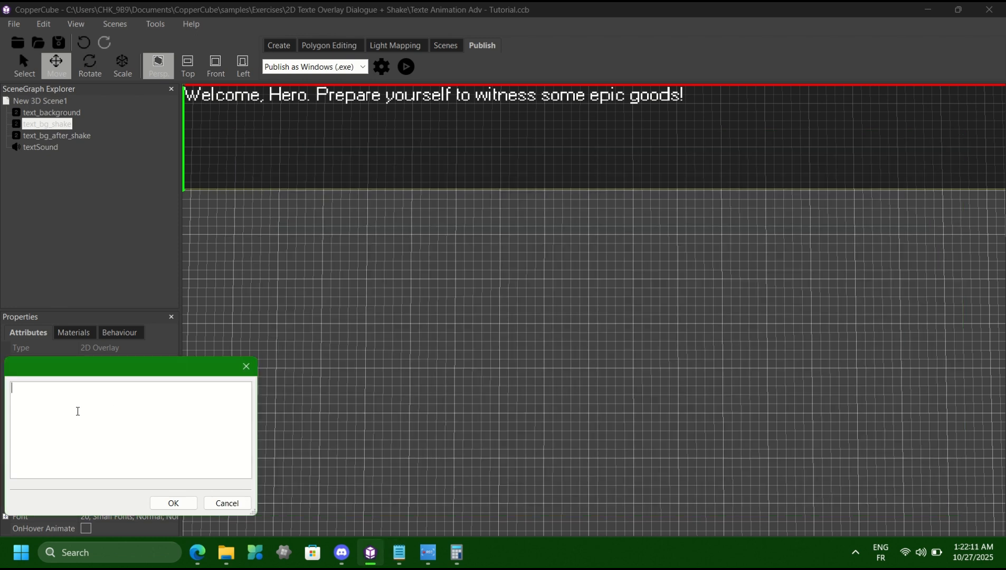
pyautogui.hotkey('ctrl', 'v')
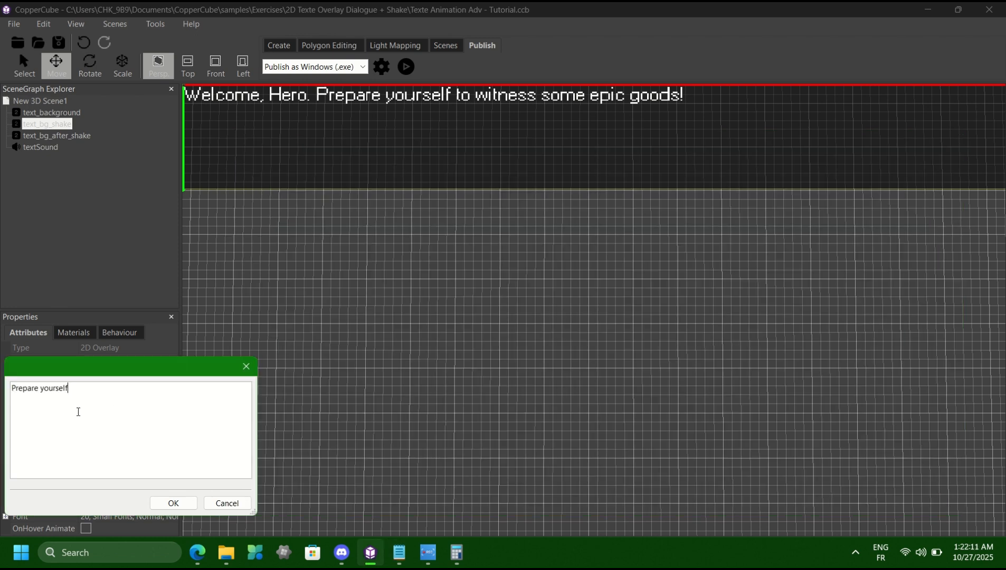
pyautogui.click(174, 503)
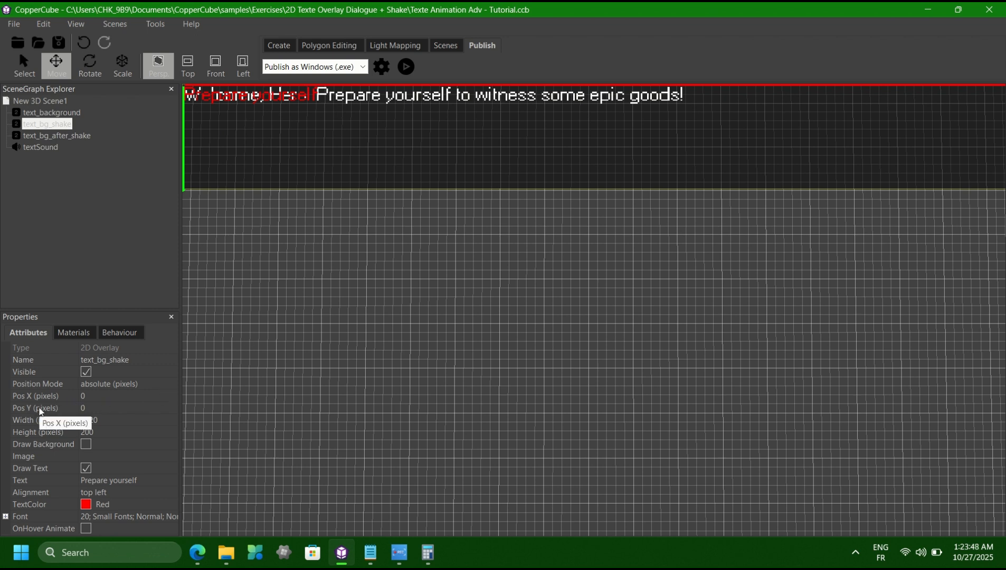
# - Try a Pos X of 250 pixels for the text_bg_shake overlay
pyautogui.click(92, 395)
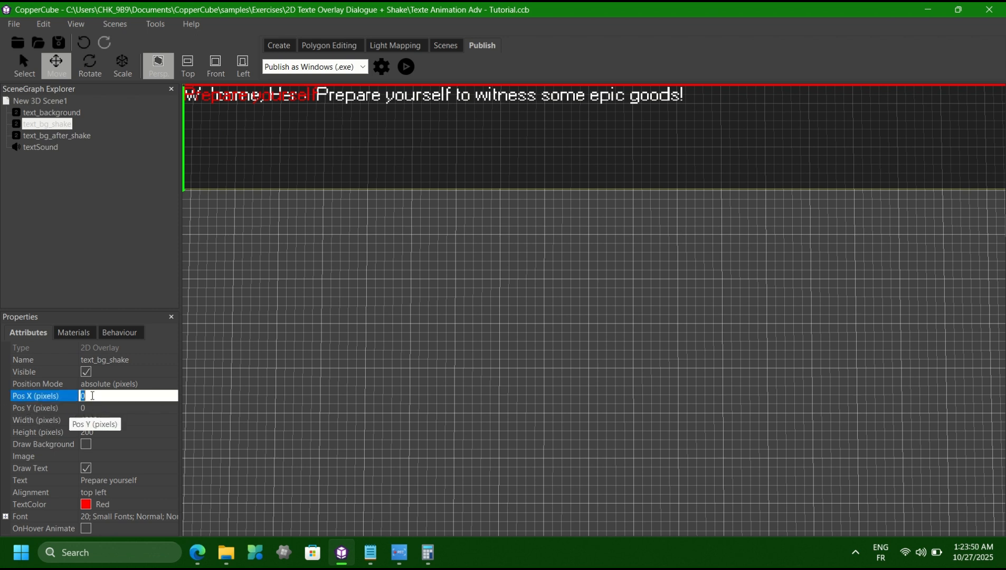
pyautogui.click(92, 396)
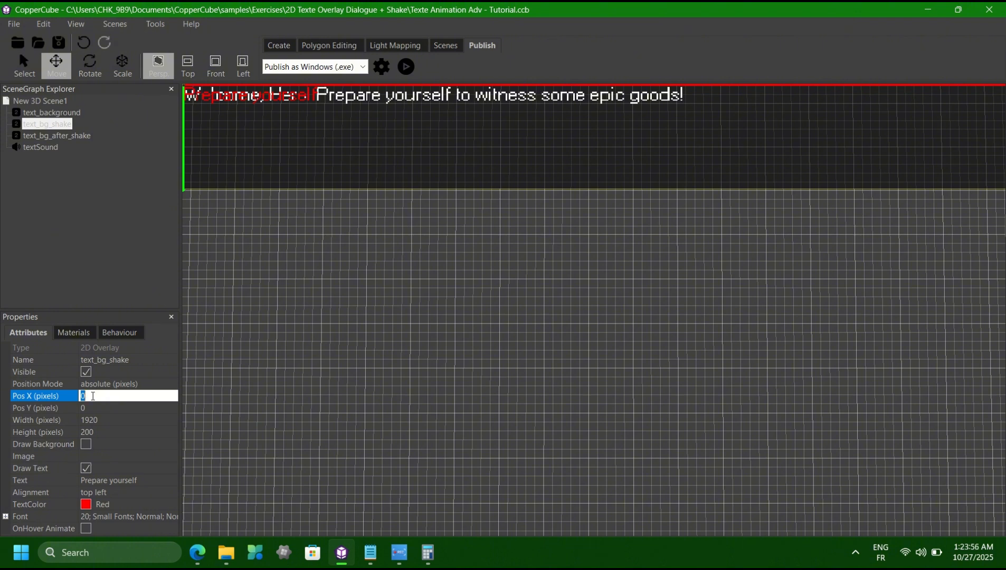
pyautogui.write('250')
pyautogui.press('Return')
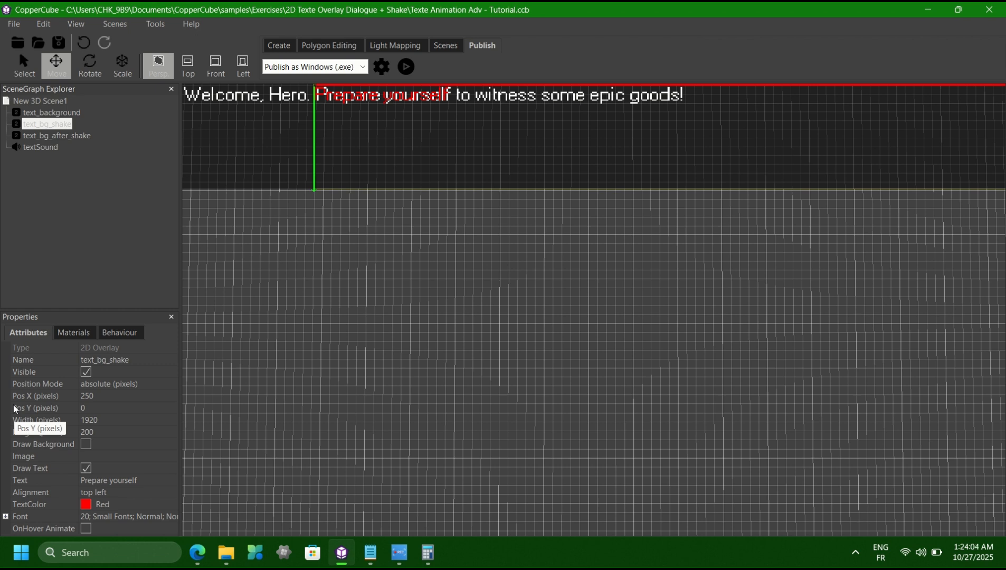
# - Set the text_bg_shake overlay's Pos X to 255 pixels
pyautogui.click(108, 396)
pyautogui.click(112, 396)
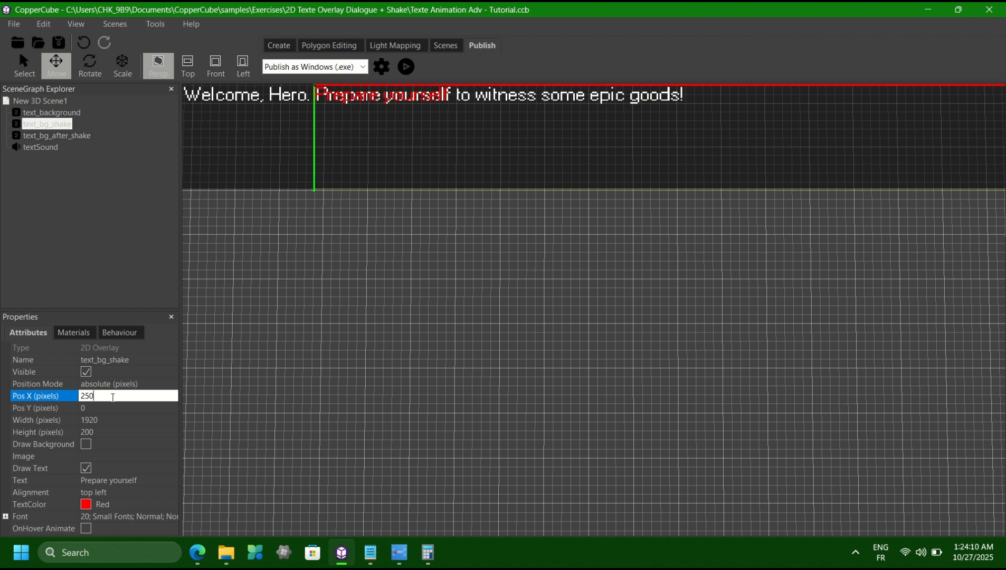
pyautogui.press('BackSpace')
pyautogui.write('5')
pyautogui.press('Return')
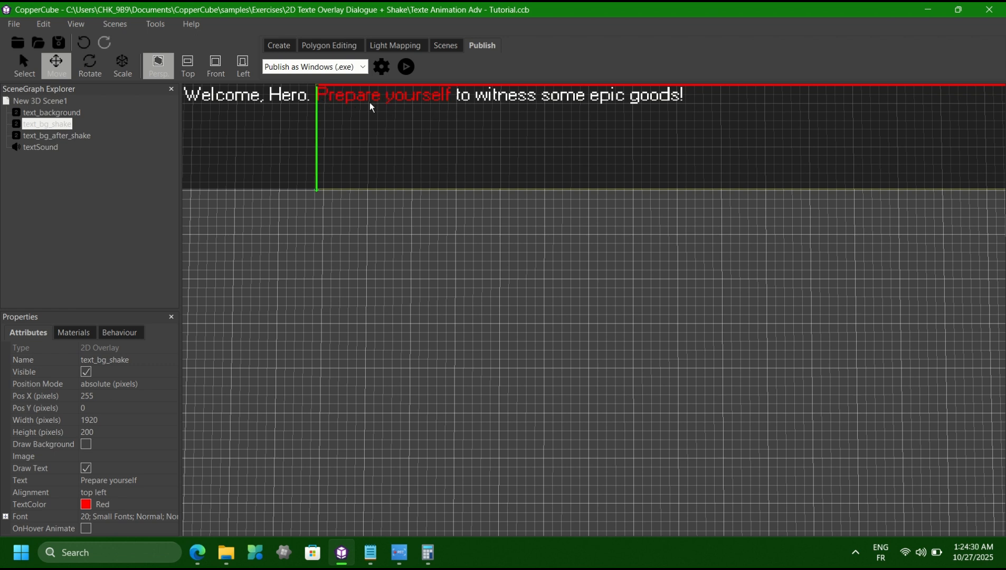
# - Open the actions of the scene's T key behaviour and the When_Over_Do_Action list nested in its Typewriter Advanced action
pyautogui.click(41, 101)
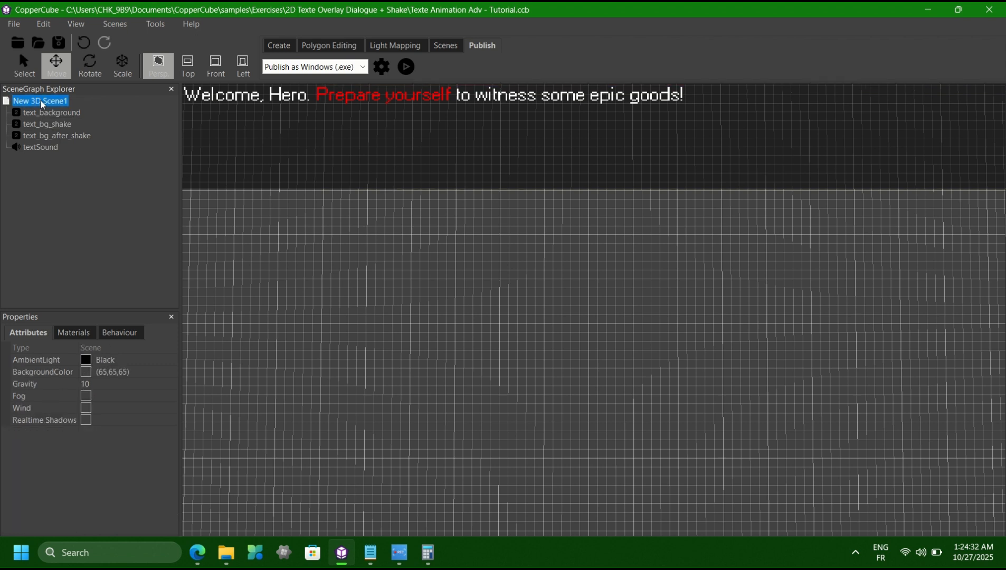
pyautogui.click(127, 334)
pyautogui.click(83, 352)
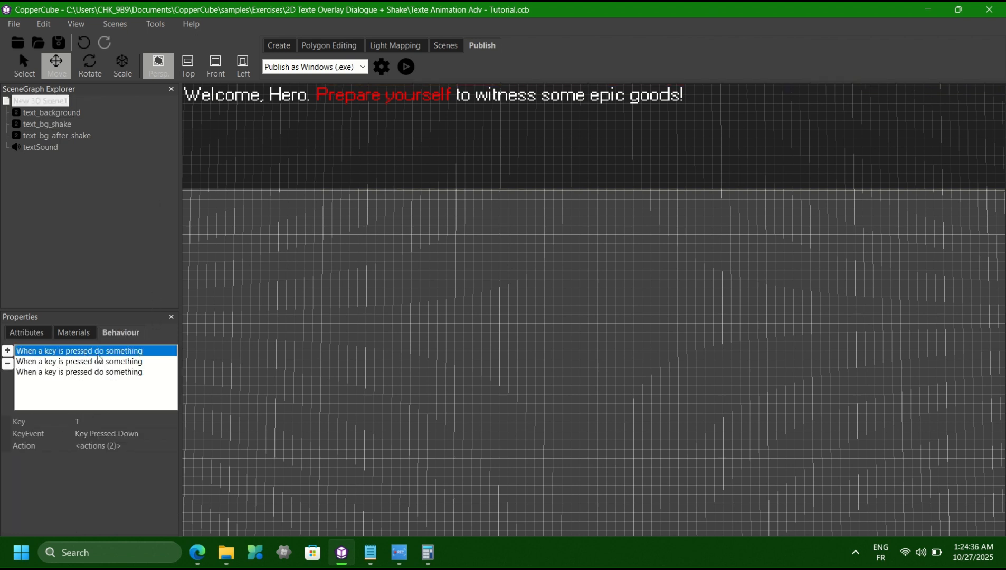
pyautogui.click(165, 448)
pyautogui.click(167, 448)
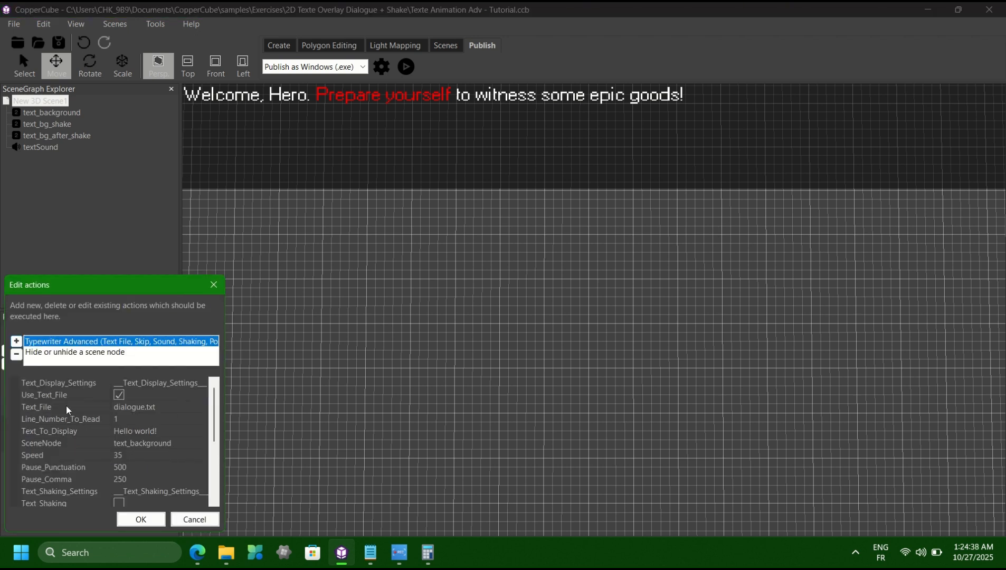
pyautogui.scroll(-4, 193, 416)
pyautogui.scroll(5, 194, 417)
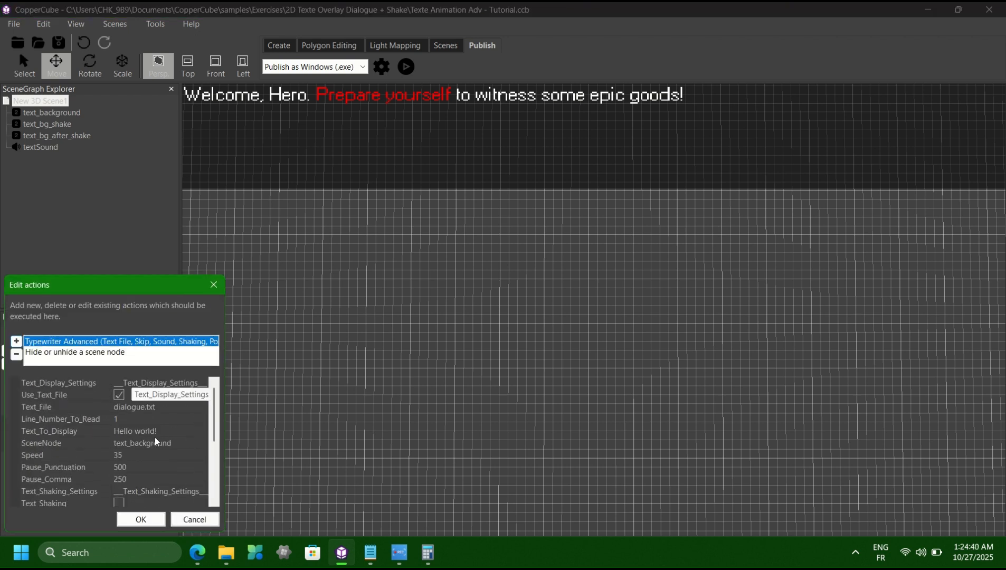
pyautogui.scroll(-5, 194, 428)
pyautogui.click(192, 490)
pyautogui.click(197, 493)
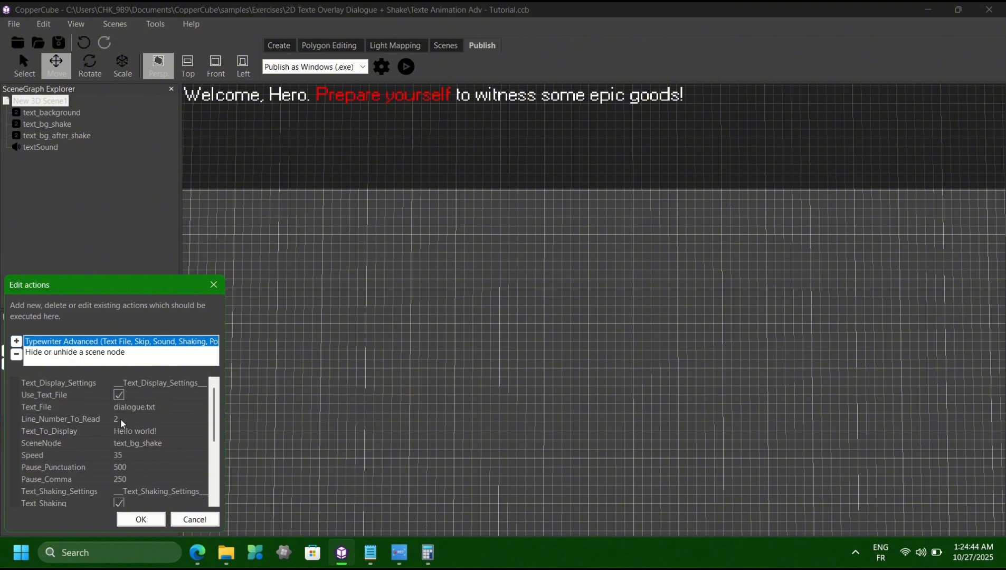
# - Set Pos_X to 255 in the nested Typewriter Advanced action for text_bg_shake and confirm the nested actions
pyautogui.scroll(-1, 79, 468)
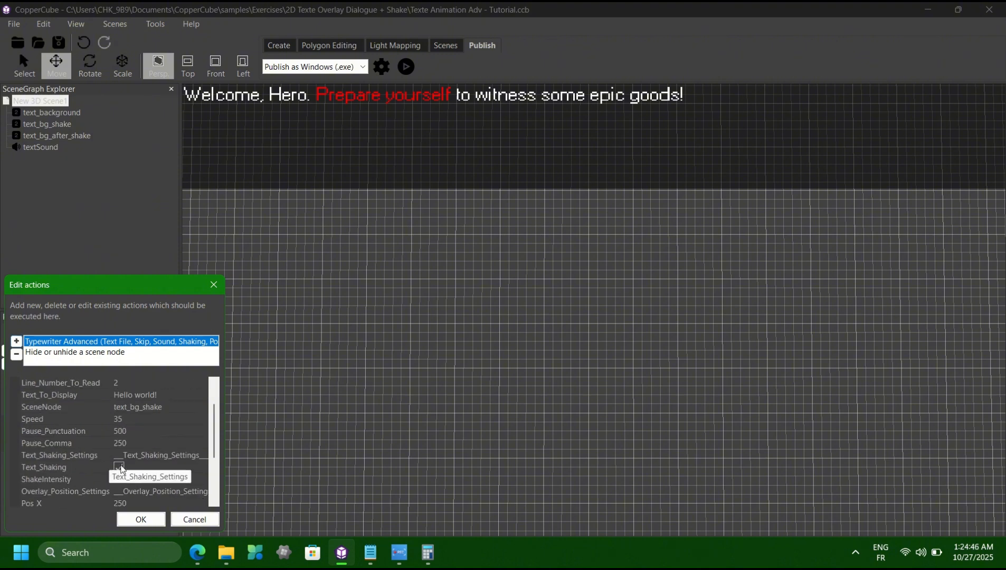
pyautogui.scroll(-2, 193, 402)
pyautogui.scroll(-1, 193, 438)
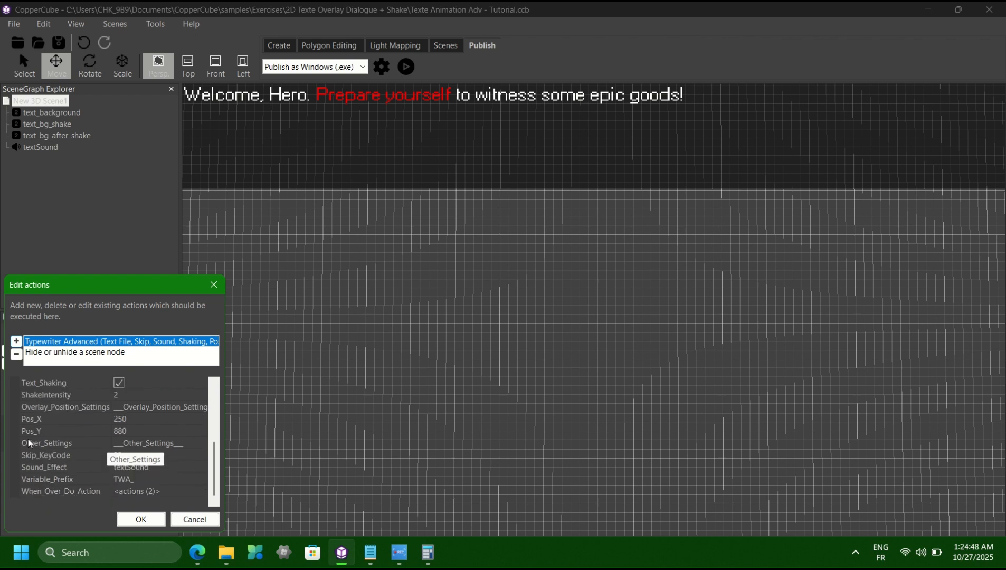
pyautogui.click(129, 419)
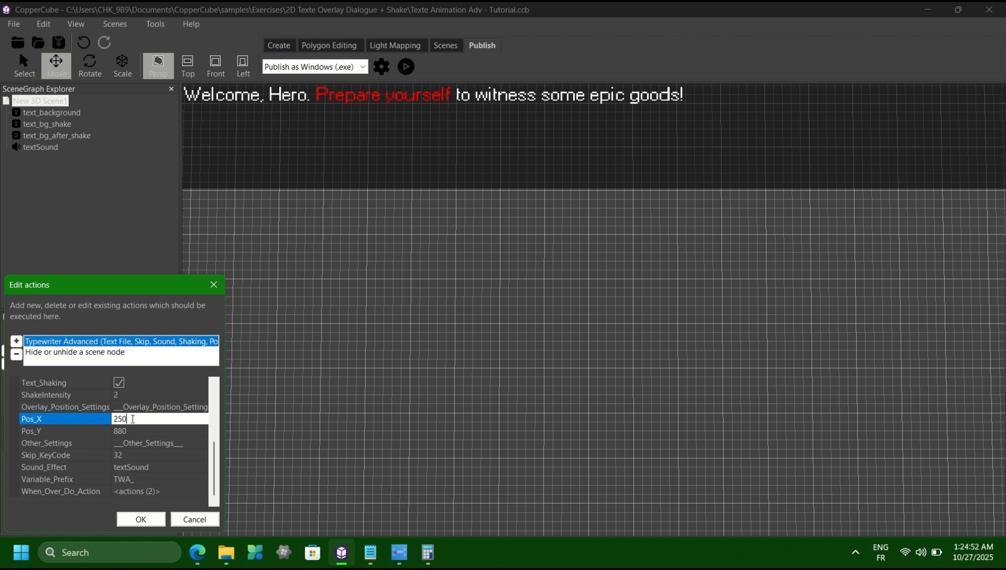
pyautogui.press('BackSpace')
pyautogui.write('5')
pyautogui.click(141, 520)
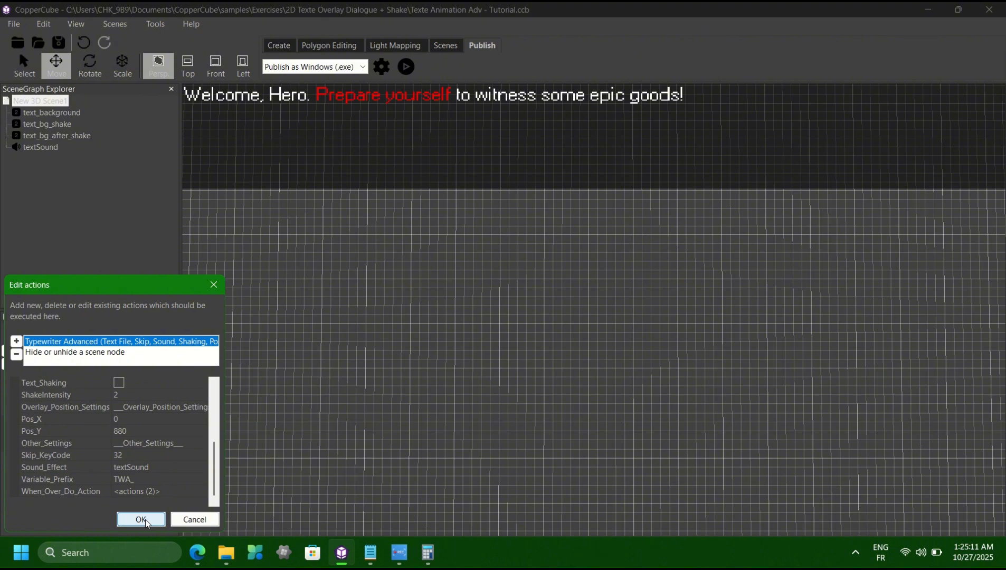
# - Confirm the T key actions and copy "to witness some epic goods!" from dialogue.txt into the text_bg_after_shake overlay's Text
pyautogui.click(145, 519)
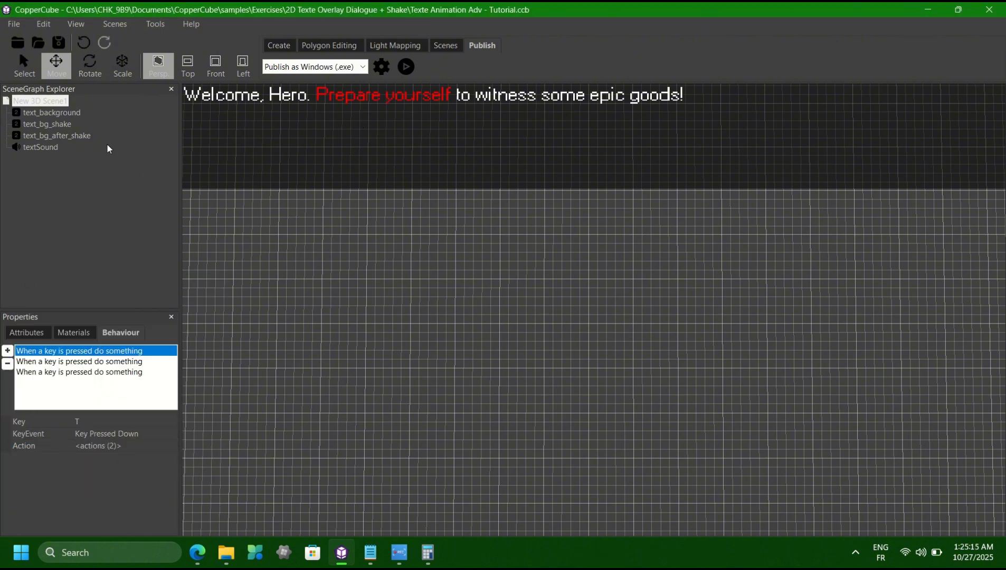
pyautogui.click(45, 139)
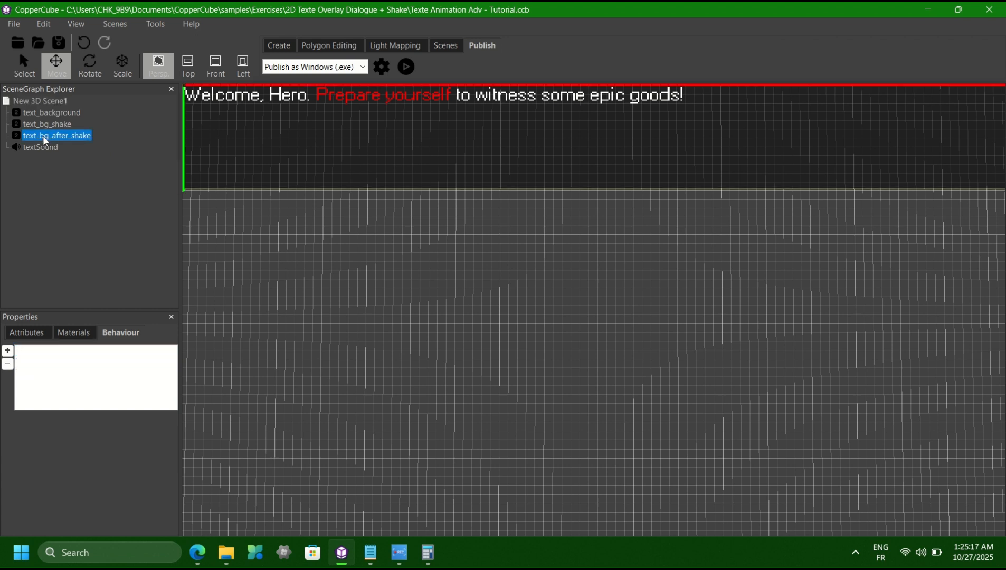
pyautogui.click(24, 332)
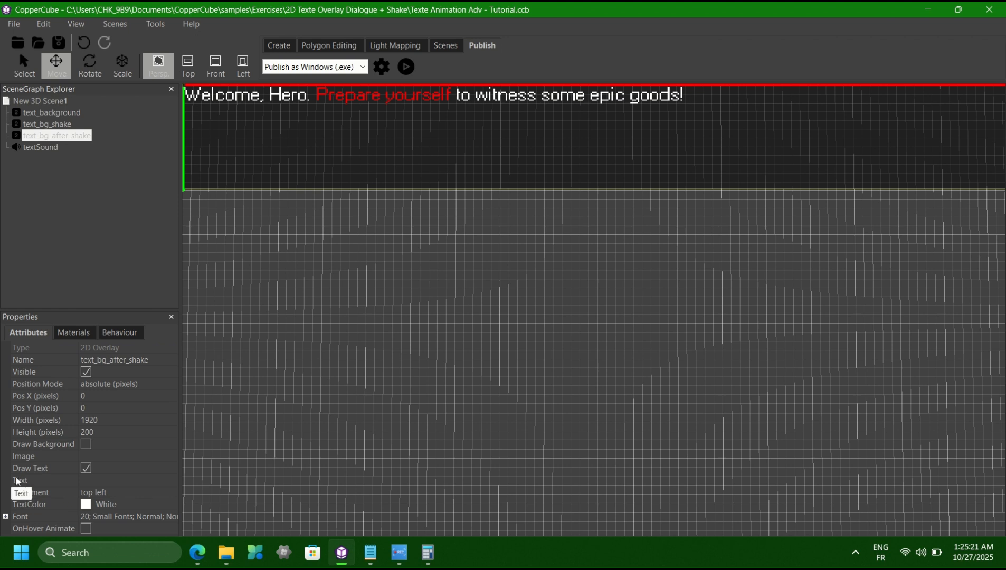
pyautogui.click(111, 480)
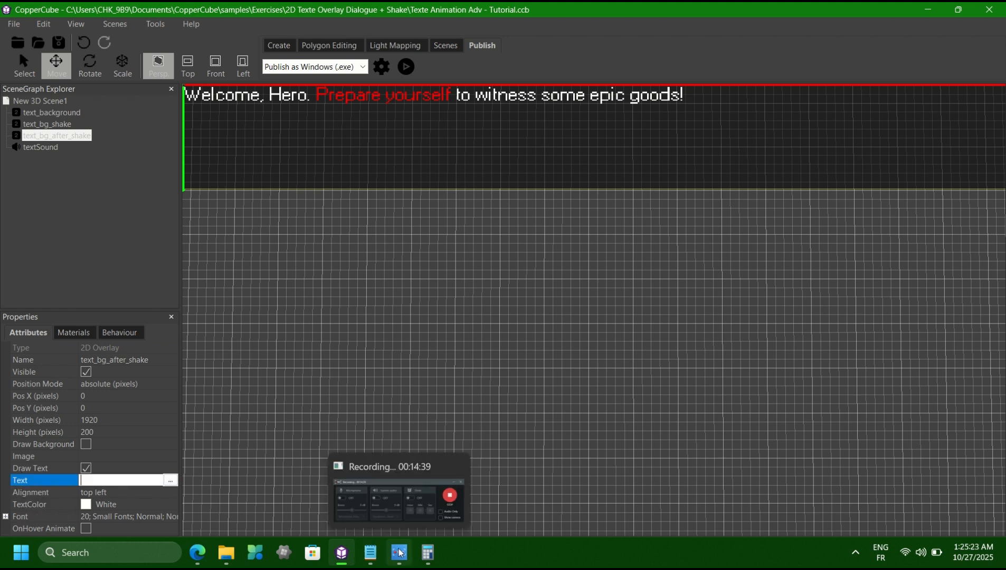
pyautogui.click(371, 553)
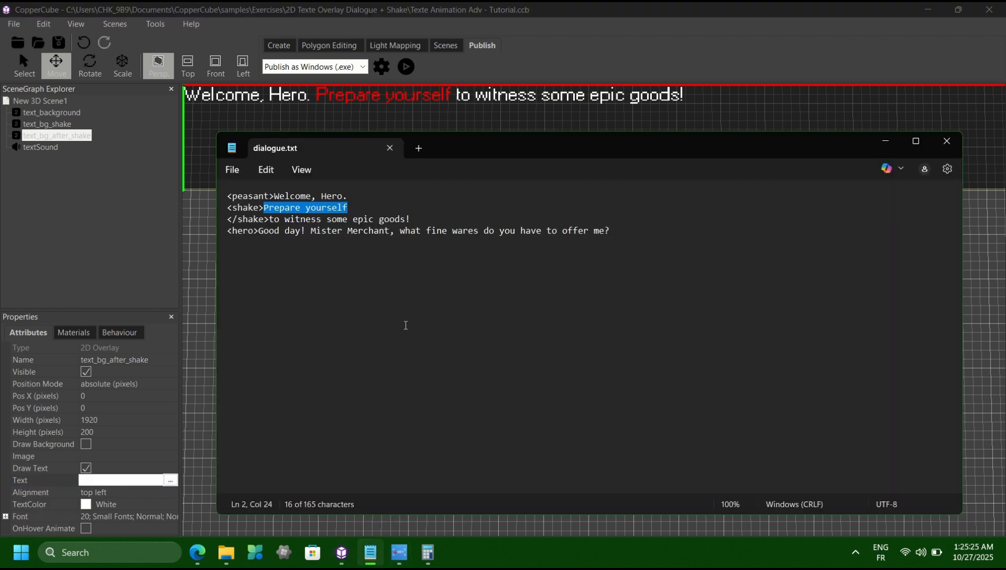
pyautogui.click(270, 219)
pyautogui.moveTo(271, 219); pyautogui.dragTo(412, 218)
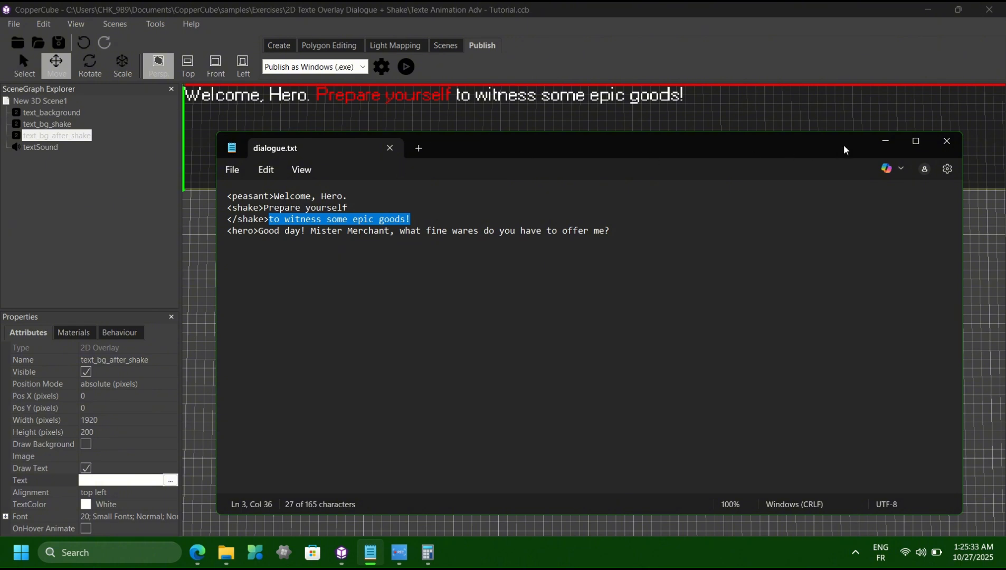
pyautogui.click(884, 142)
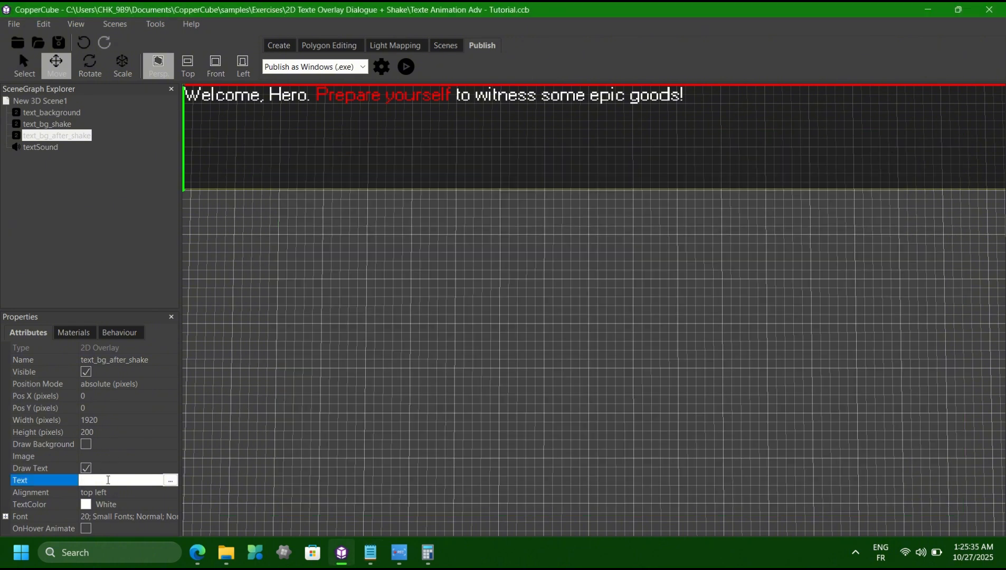
pyautogui.hotkey('ctrl', 'v')
pyautogui.press('Return')
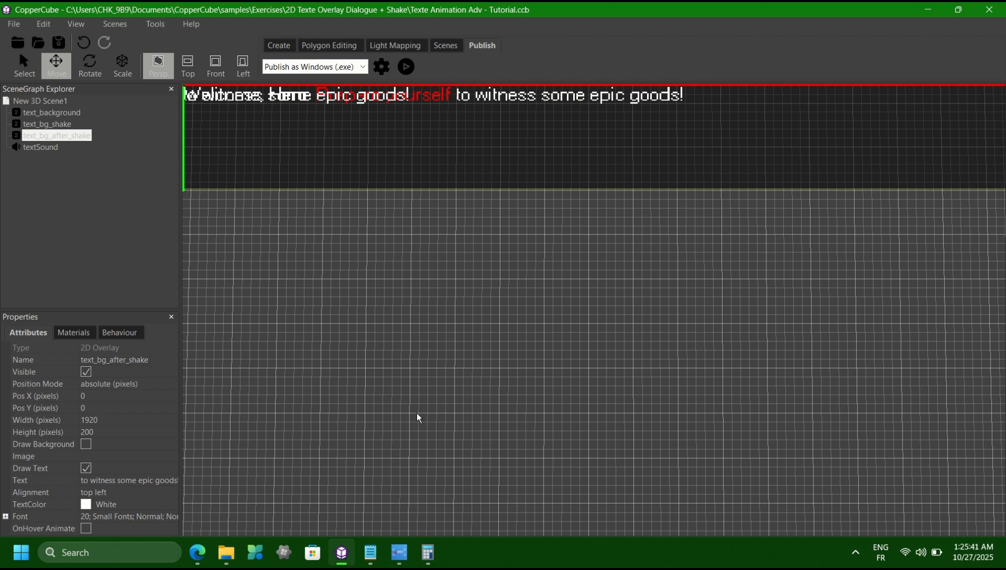
# - Try Pos X values of 513, 515 and 518 pixels for the text_bg_after_shake overlay
pyautogui.click(86, 397)
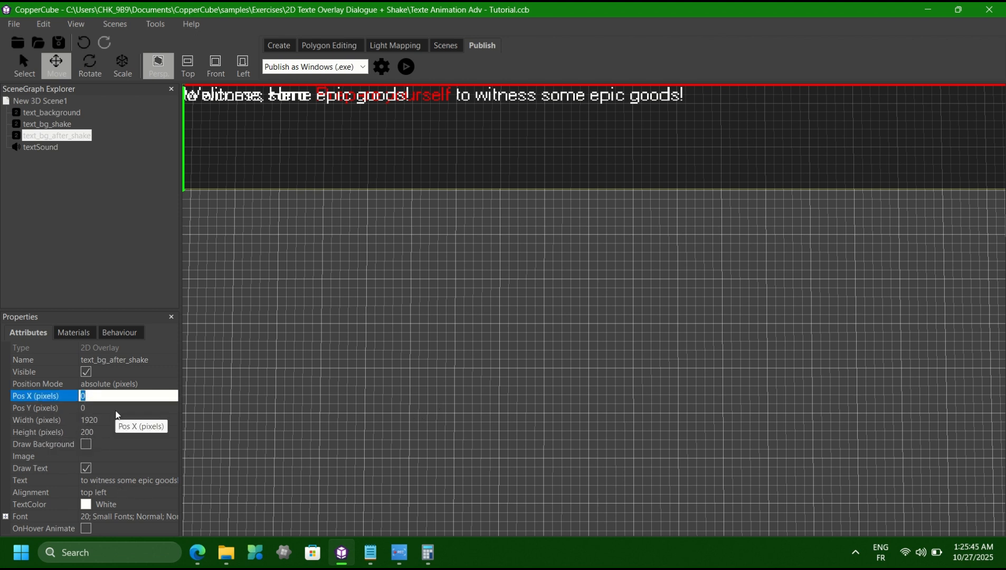
pyautogui.write('513')
pyautogui.press('Return')
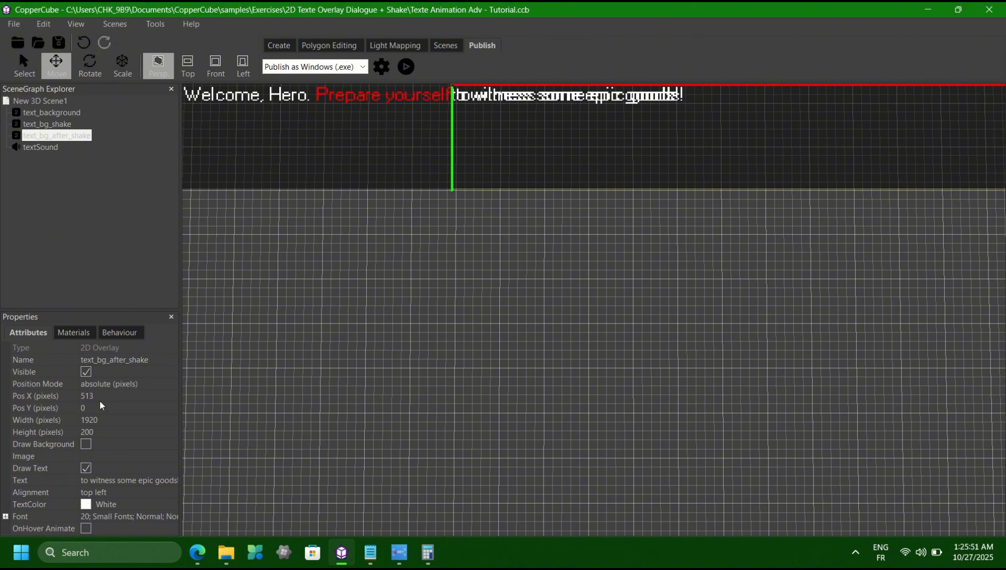
pyautogui.click(100, 396)
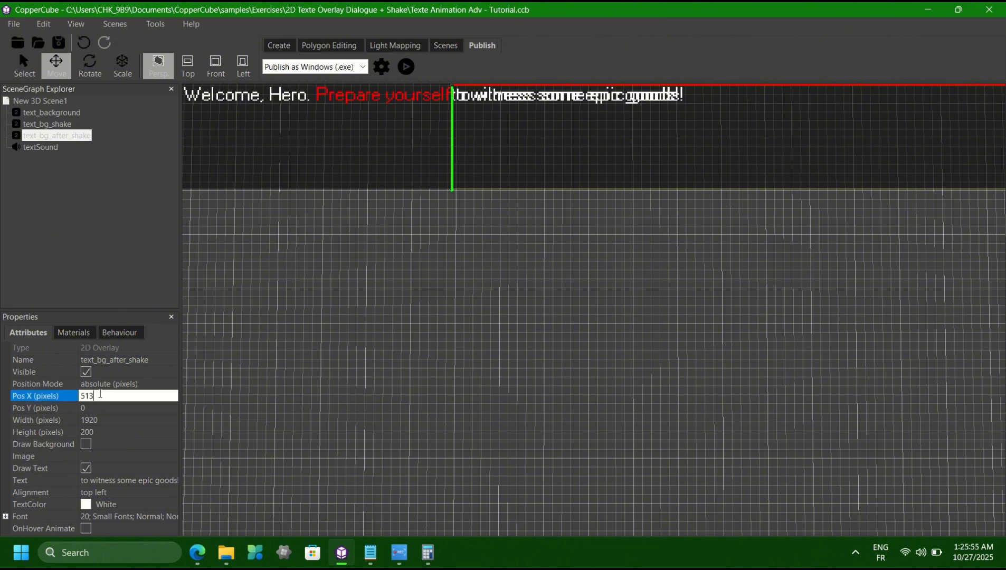
pyautogui.press('BackSpace')
pyautogui.write('5')
pyautogui.press('Return')
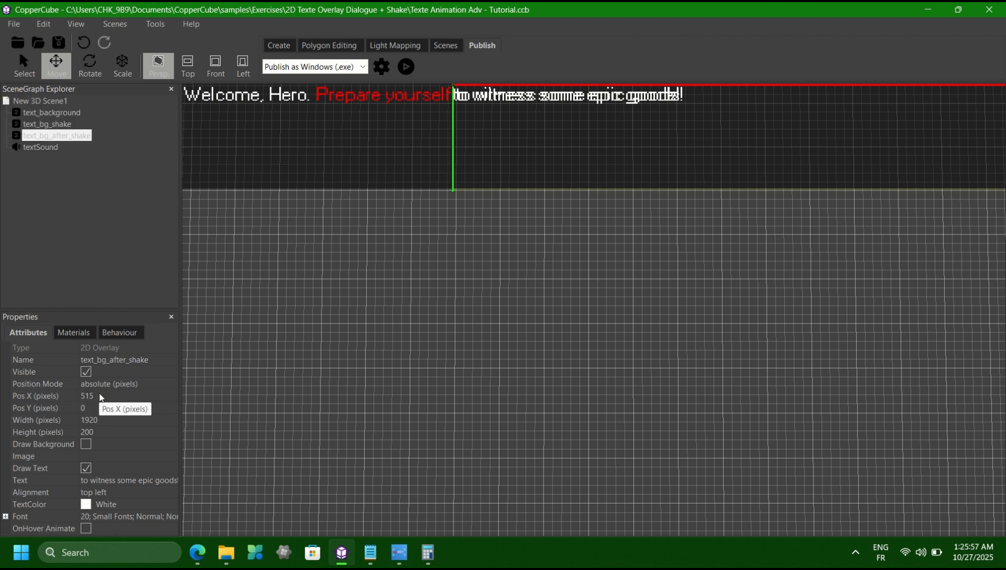
pyautogui.click(100, 396)
pyautogui.press('BackSpace')
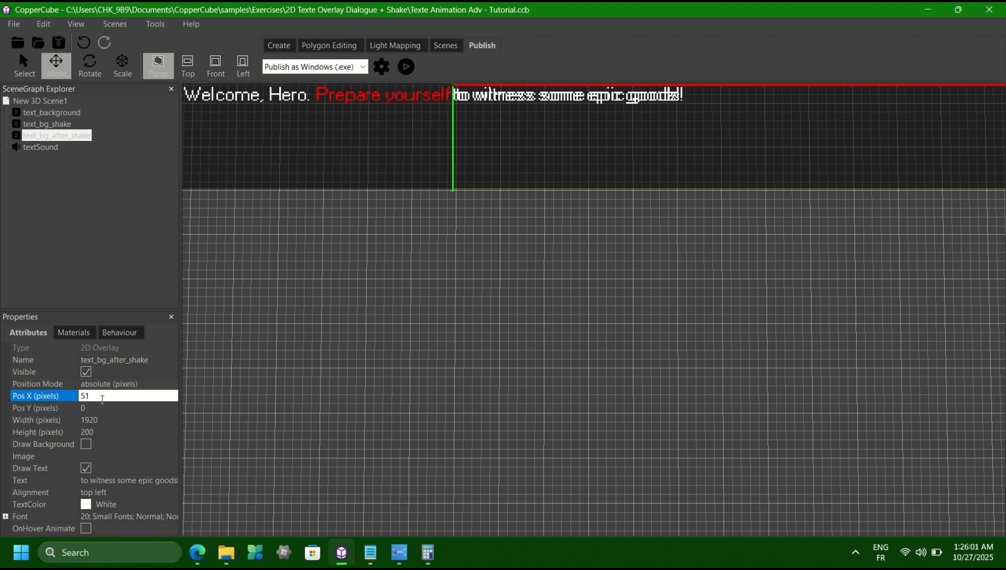
pyautogui.write('8')
pyautogui.press('Return')
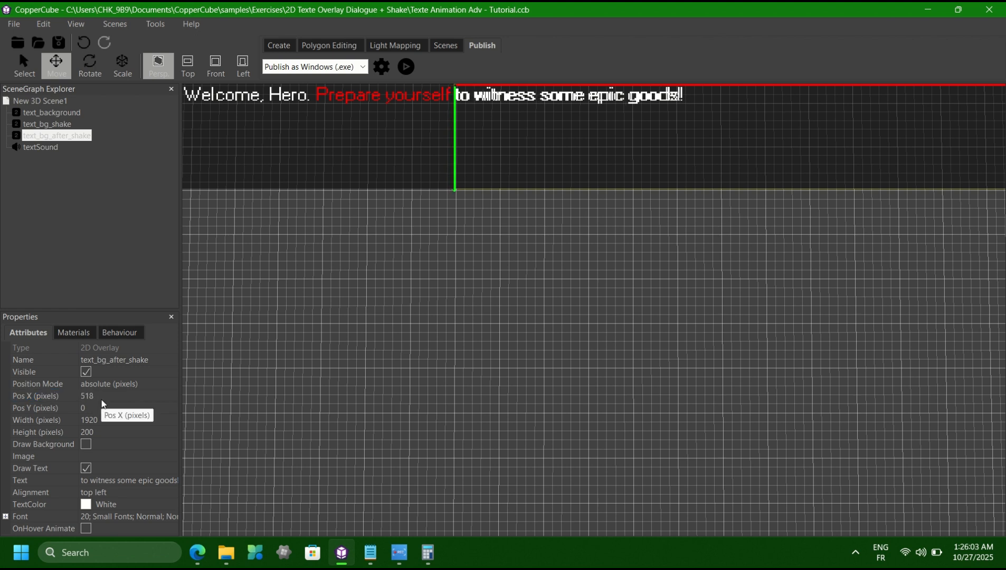
# - Try Pos X values of 520 and 521 pixels for the text_bg_after_shake overlay
pyautogui.click(105, 396)
pyautogui.click(105, 395)
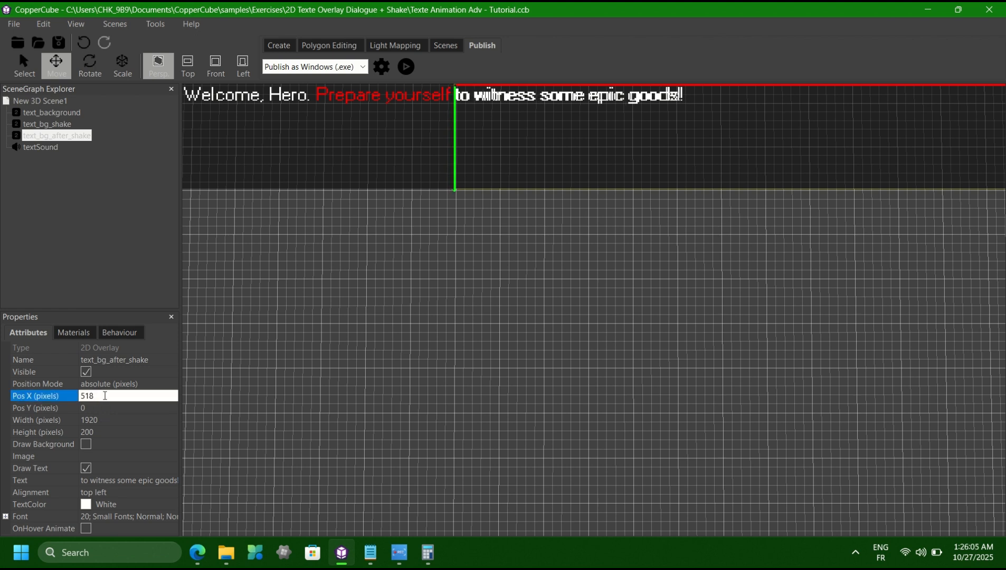
pyautogui.press('BackSpace')
pyautogui.press('BackSpace')
pyautogui.write('20')
pyautogui.press('Return')
pyautogui.click(105, 397)
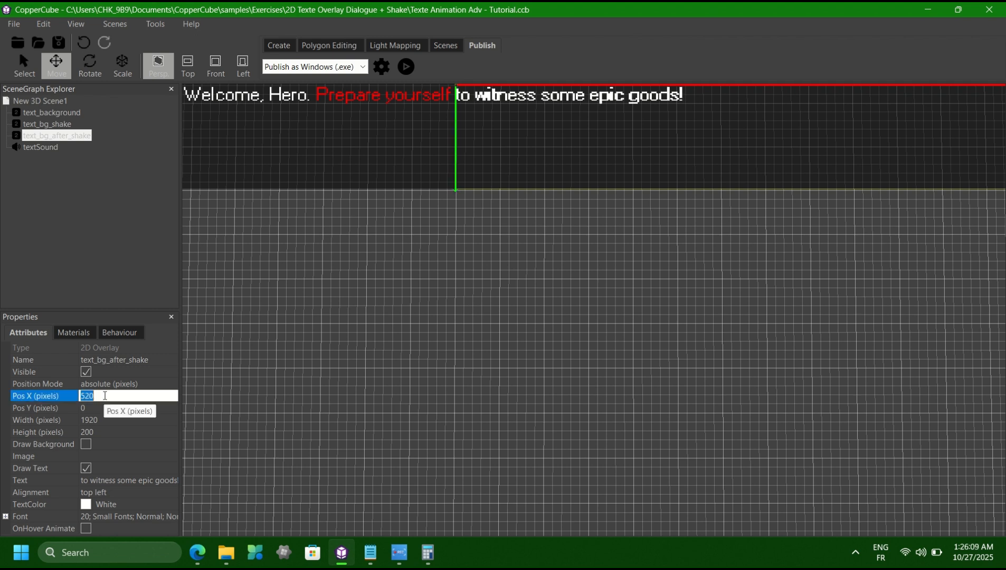
pyautogui.click(108, 395)
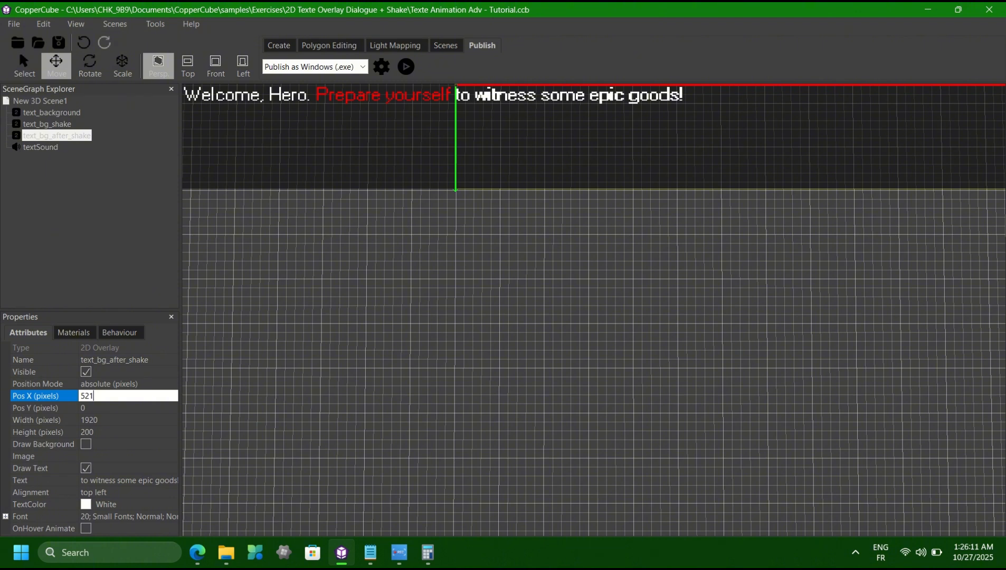
pyautogui.press('Return')
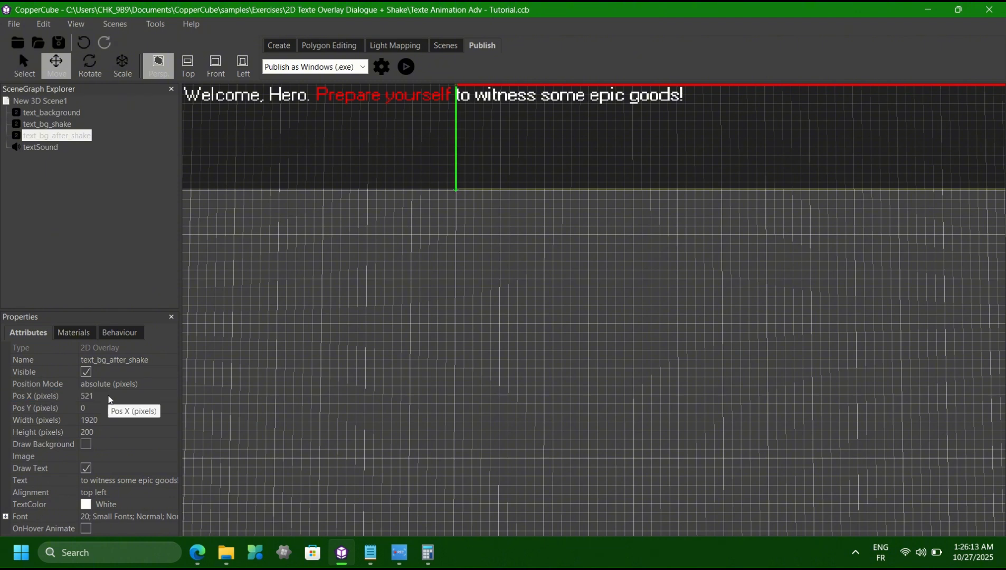
# - Set the text_bg_after_shake overlay's Pos X to 522 pixels
pyautogui.click(109, 397)
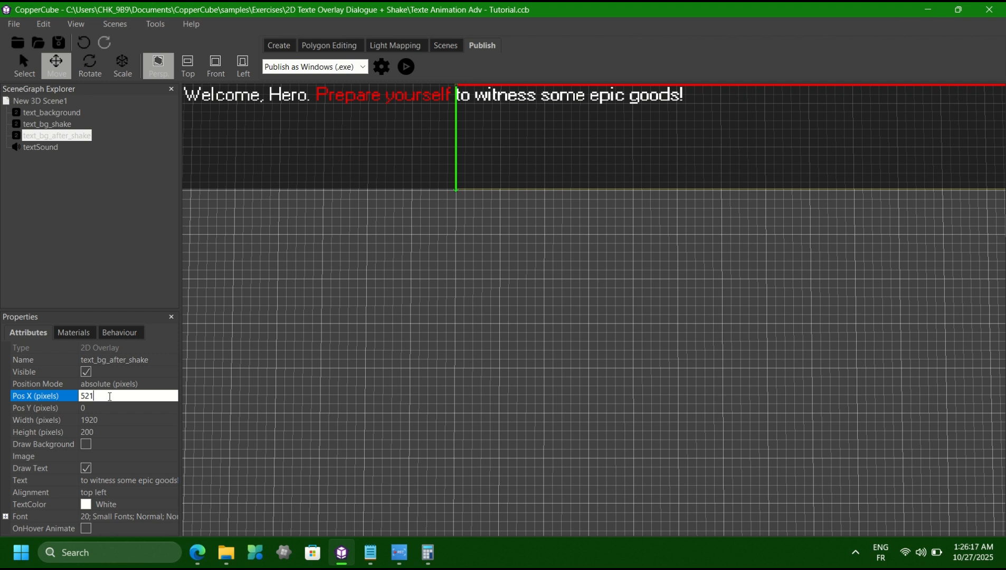
pyautogui.press('BackSpace')
pyautogui.write('2')
pyautogui.press('Return')
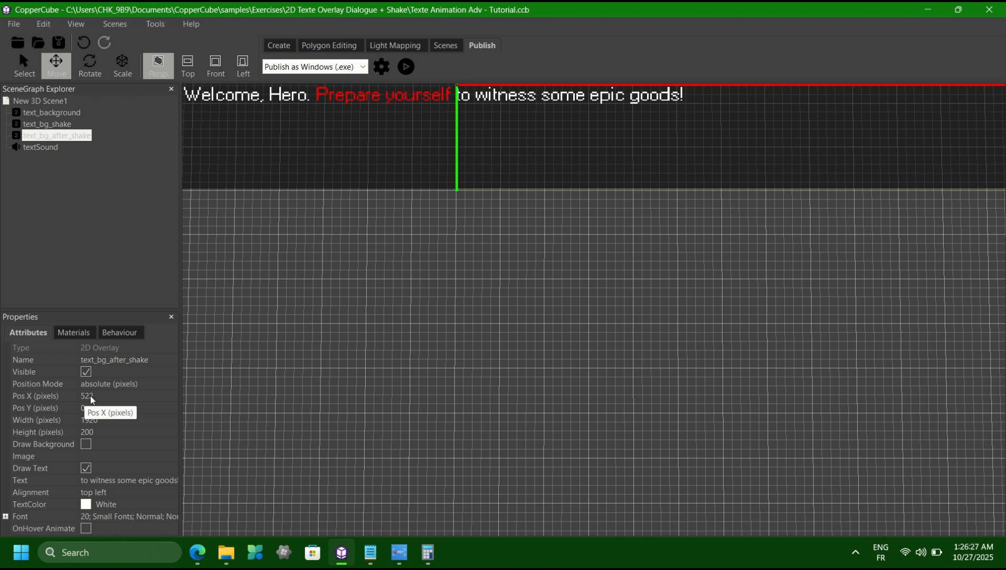
# - Open the action list of the scene's T key behaviour
pyautogui.click(45, 102)
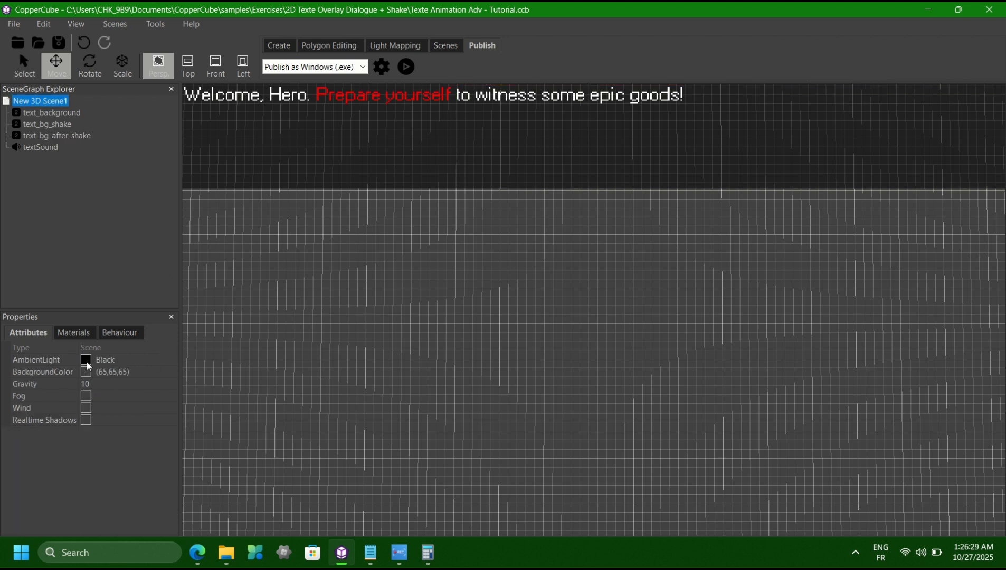
pyautogui.click(125, 334)
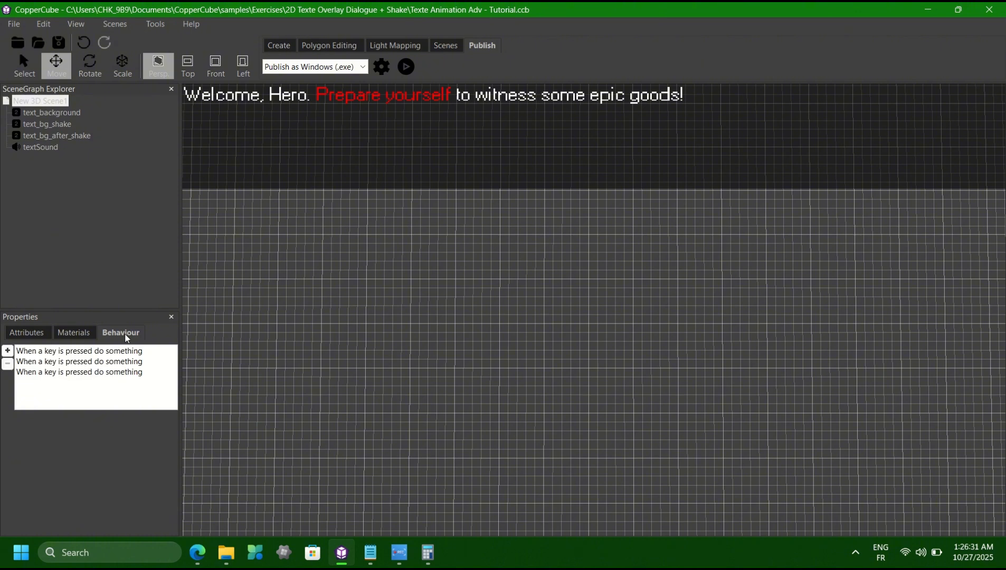
pyautogui.click(109, 352)
pyautogui.click(161, 447)
pyautogui.click(169, 446)
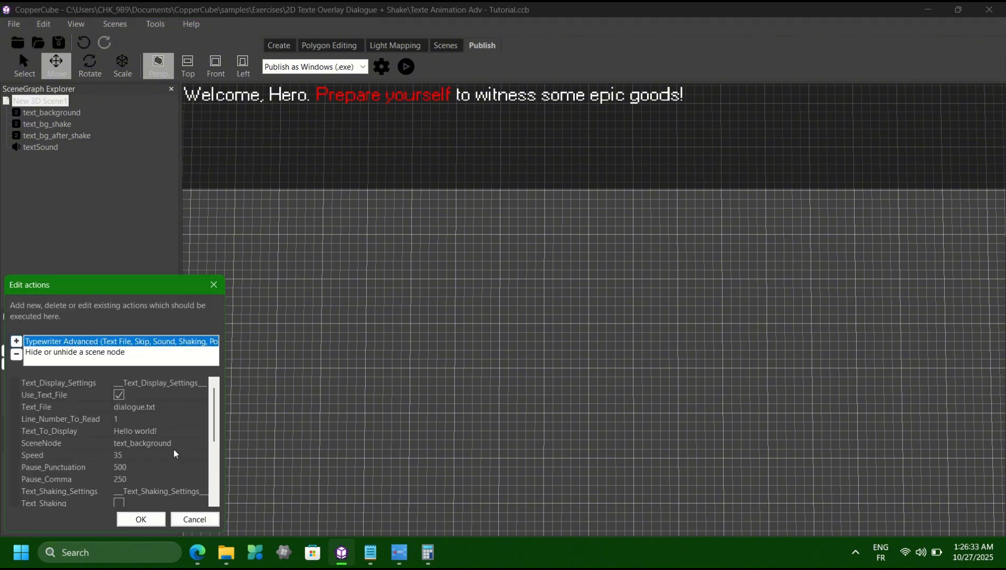
# - Open the nested When_Over_Do_Action lists down to the Typewriter Advanced action for text_bg_after_shake
pyautogui.scroll(-3, 169, 461)
pyautogui.click(178, 489)
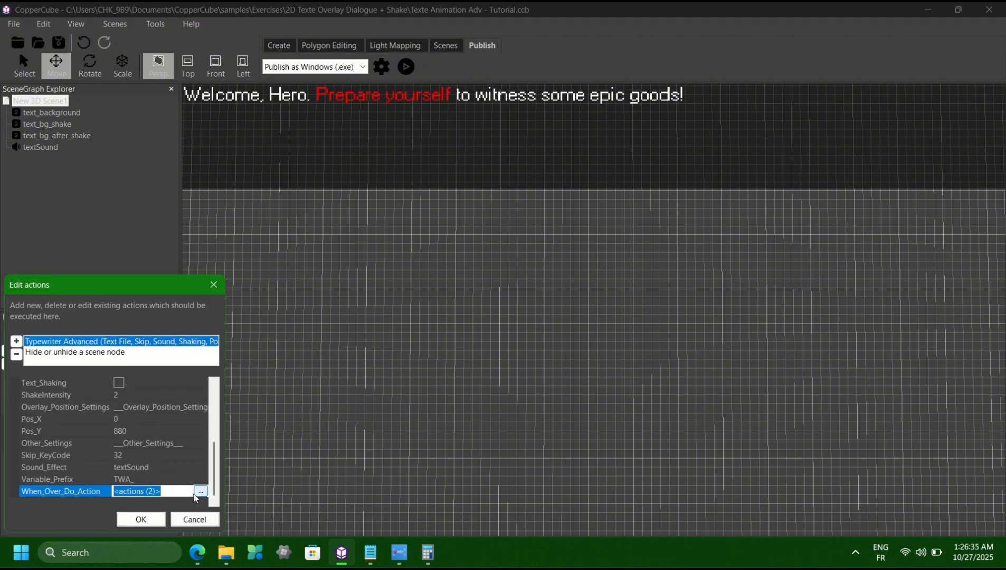
pyautogui.click(192, 491)
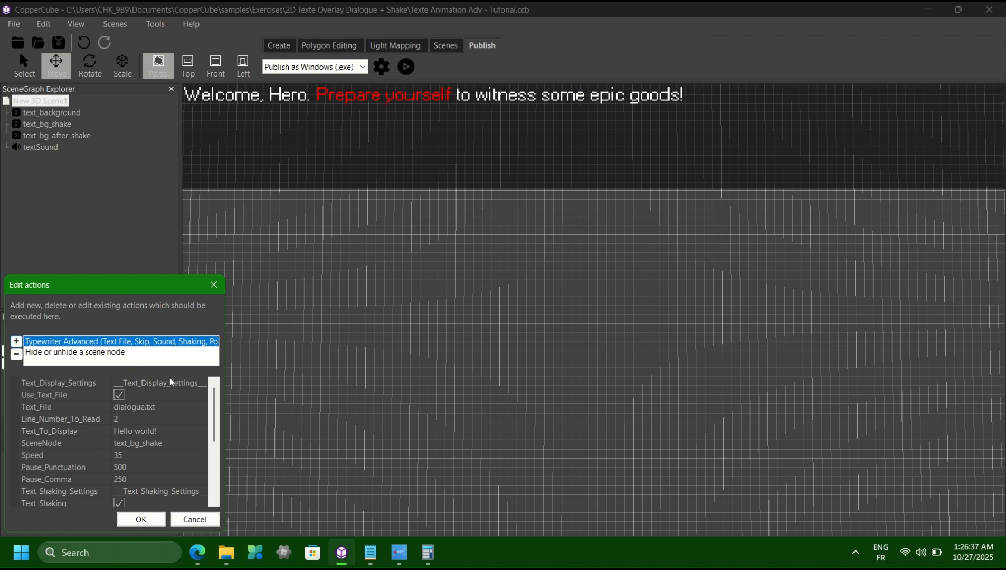
pyautogui.scroll(-4, 170, 377)
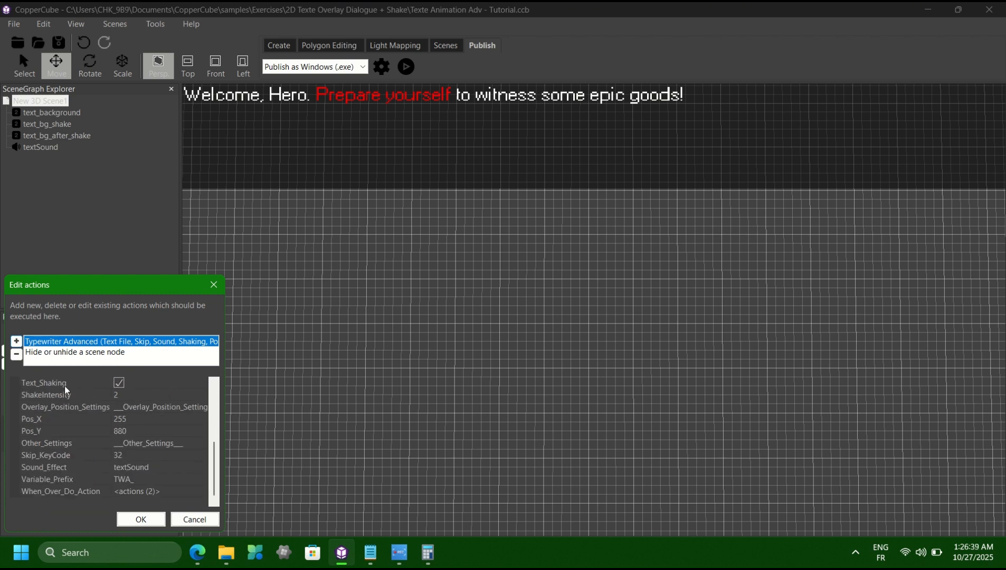
pyautogui.click(162, 491)
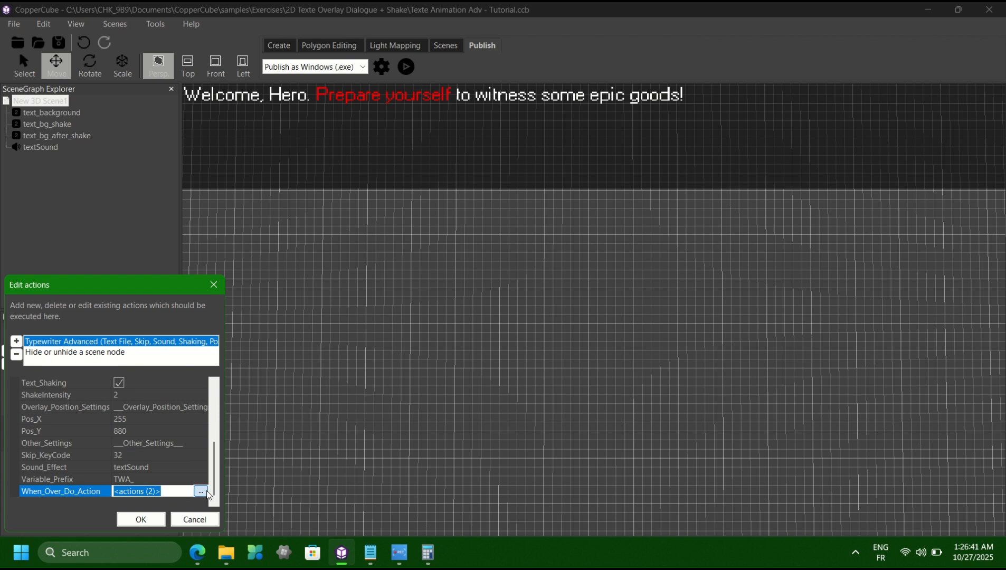
pyautogui.click(205, 492)
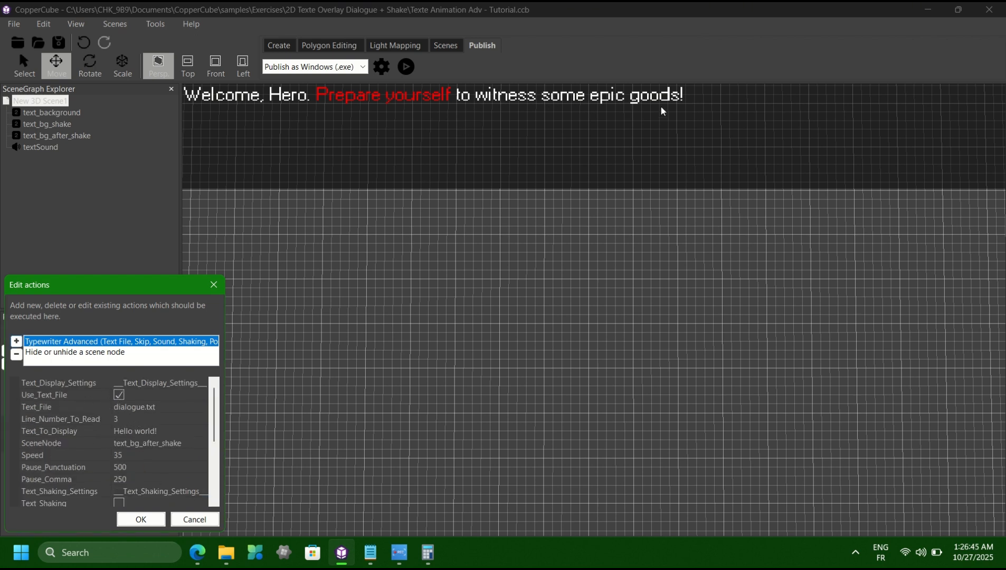
# - Set Pos_X to 522 in the Typewriter Advanced action for text_bg_after_shake and confirm all nested action lists
pyautogui.click(370, 552)
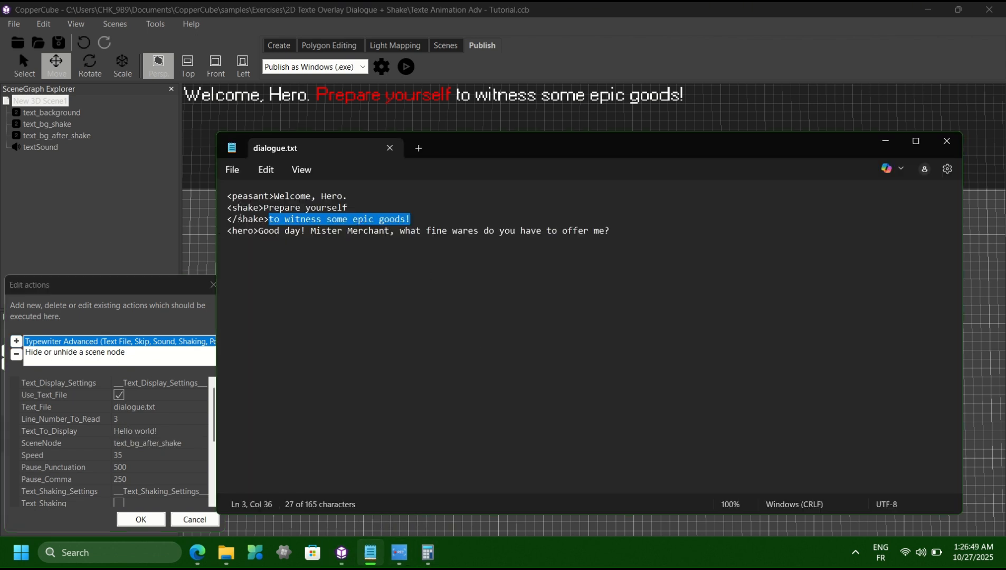
pyautogui.click(886, 143)
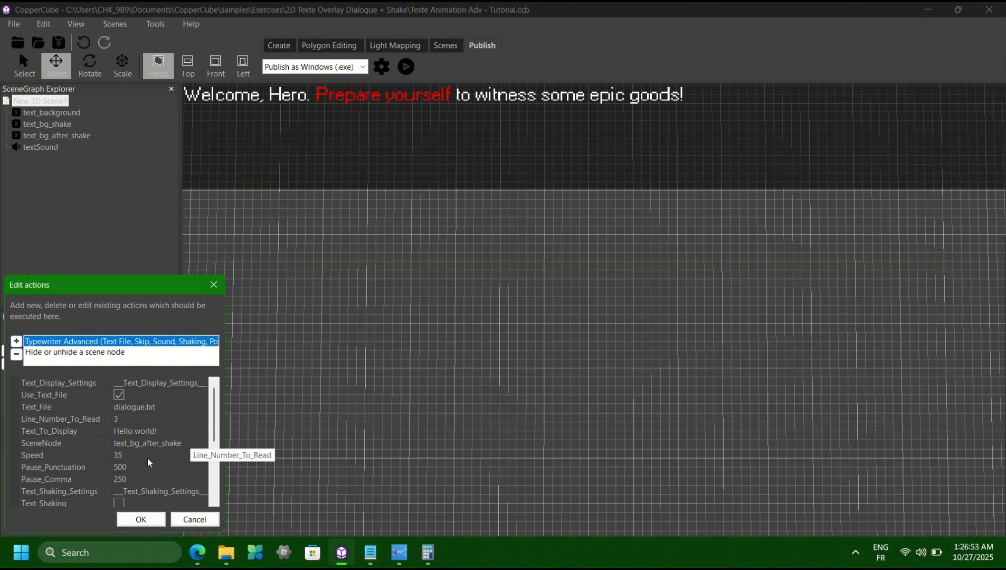
pyautogui.scroll(-1, 177, 449)
pyautogui.scroll(-2, 177, 447)
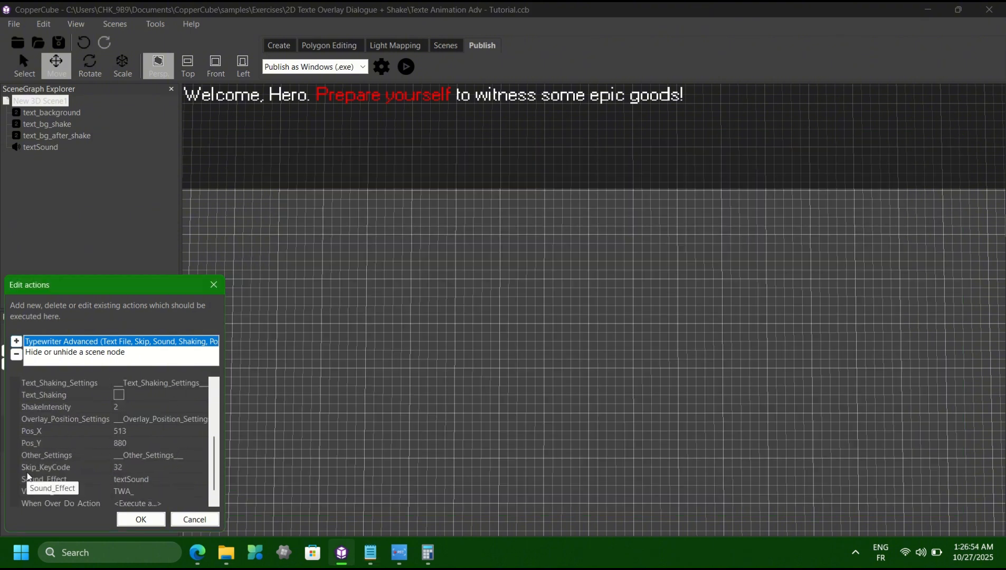
pyautogui.click(127, 431)
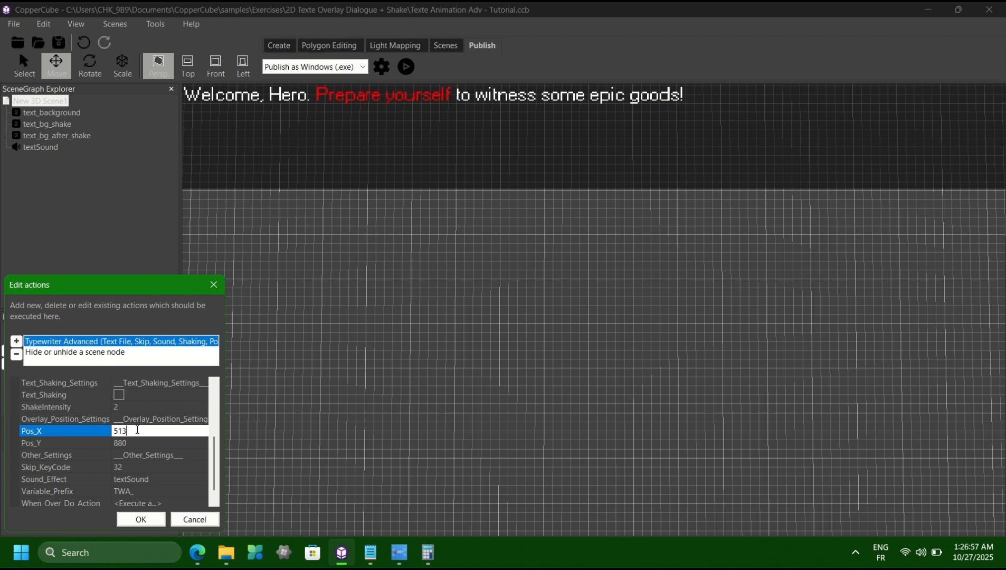
pyautogui.press('BackSpace')
pyautogui.press('BackSpace')
pyautogui.write('22')
pyautogui.click(148, 519)
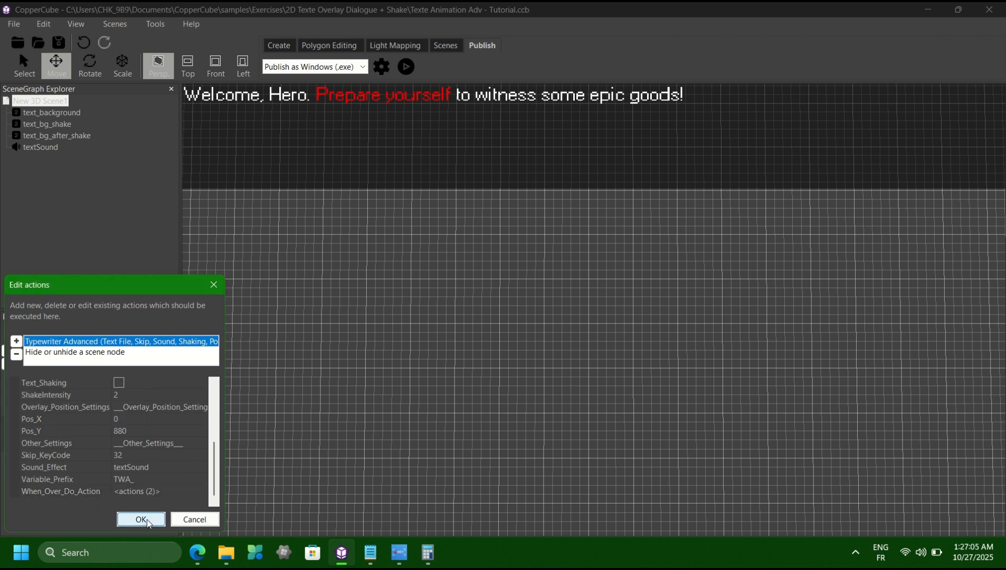
pyautogui.click(141, 519)
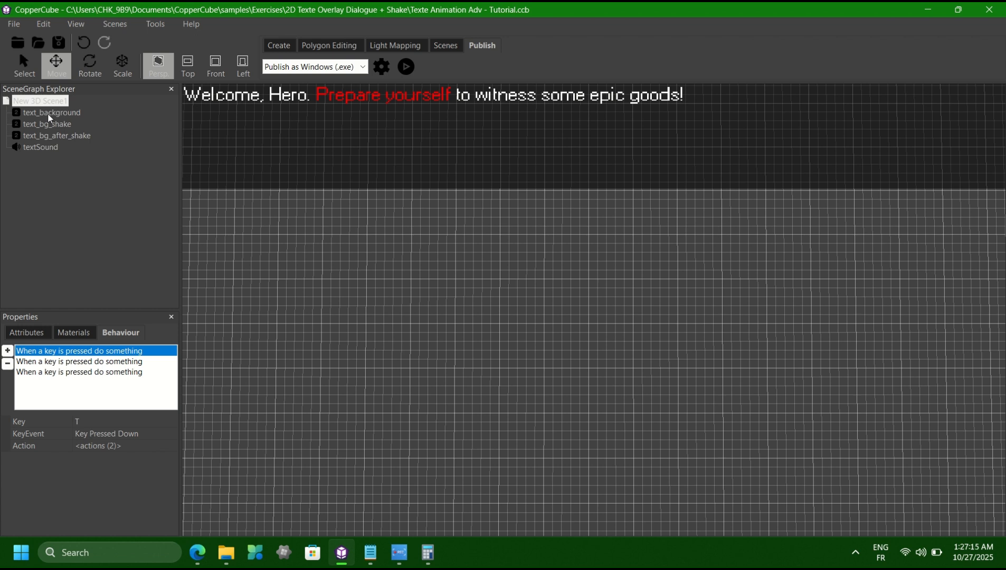
# - Hide the text_background overlay and clear its sample text
pyautogui.click(48, 113)
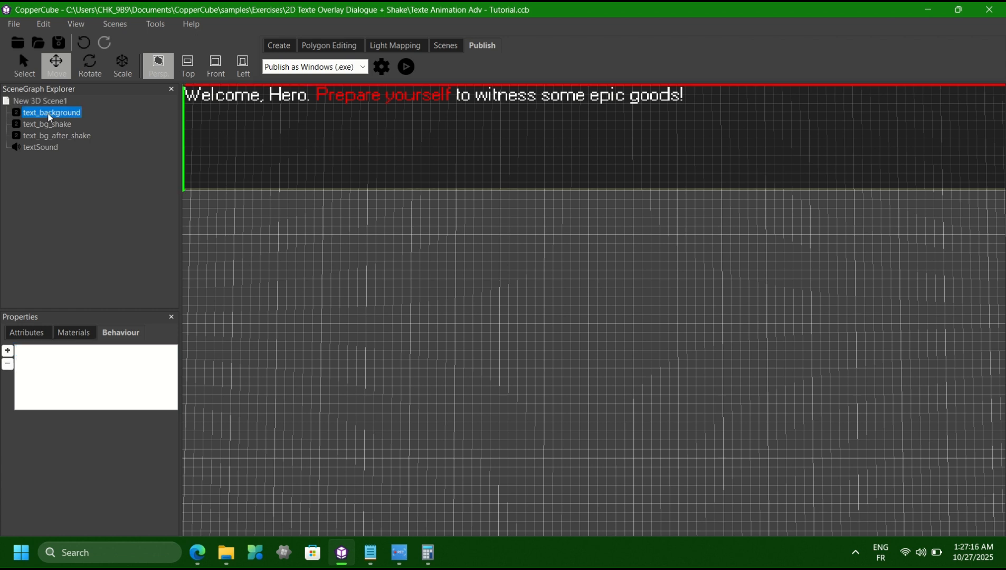
pyautogui.click(28, 332)
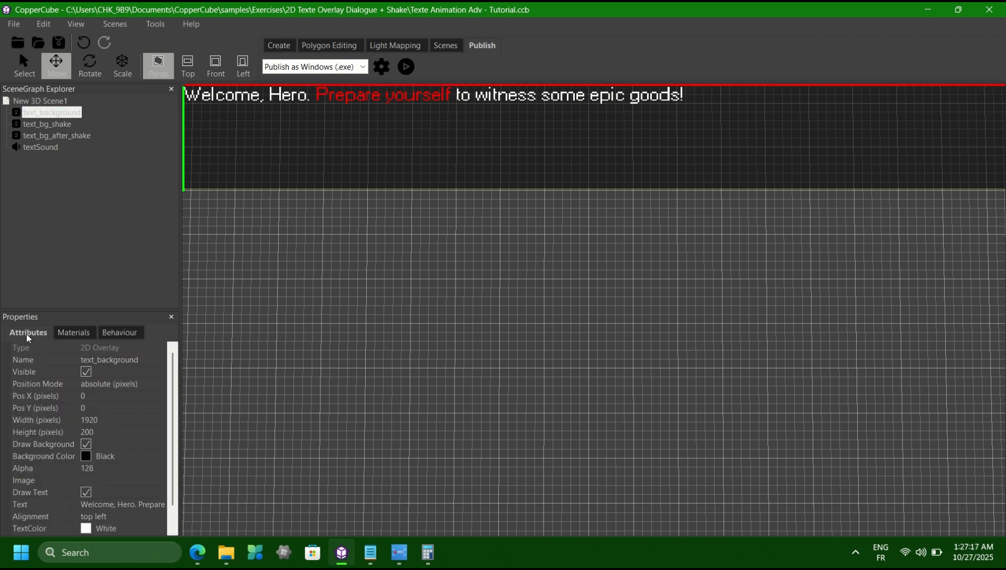
pyautogui.click(86, 372)
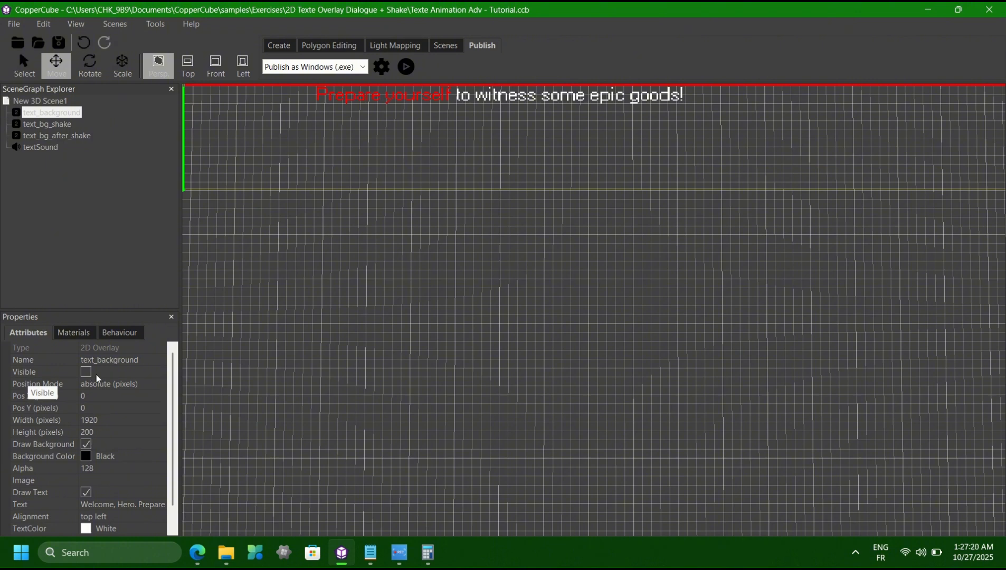
pyautogui.scroll(-2, 173, 381)
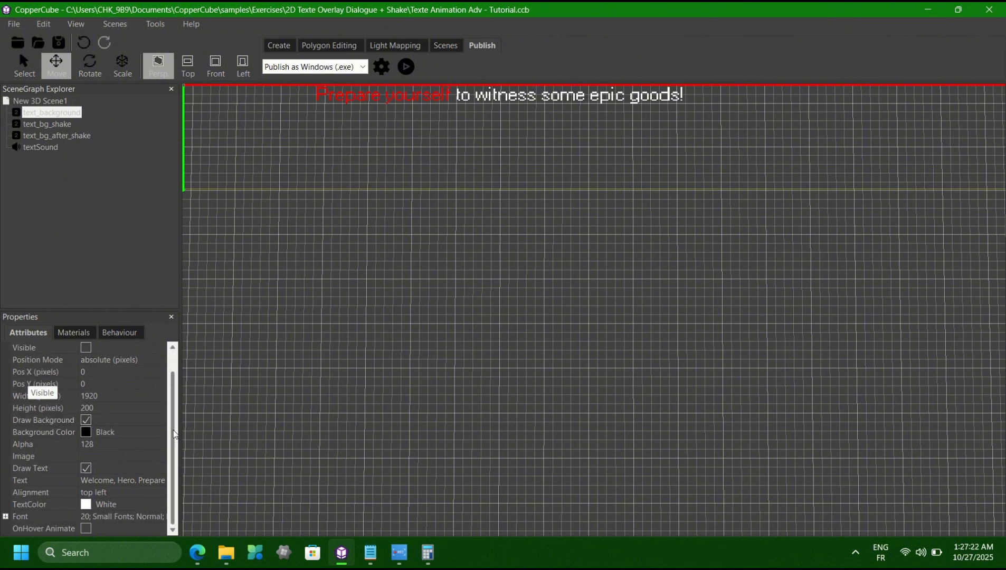
pyautogui.click(143, 481)
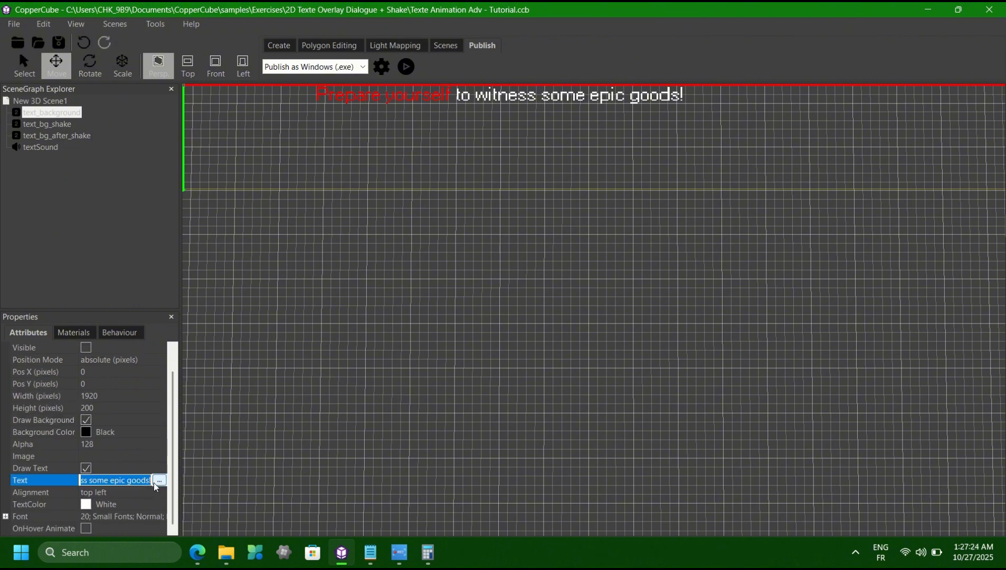
pyautogui.click(158, 480)
pyautogui.moveTo(238, 388); pyautogui.dragTo(2, 387)
pyautogui.press('BackSpace')
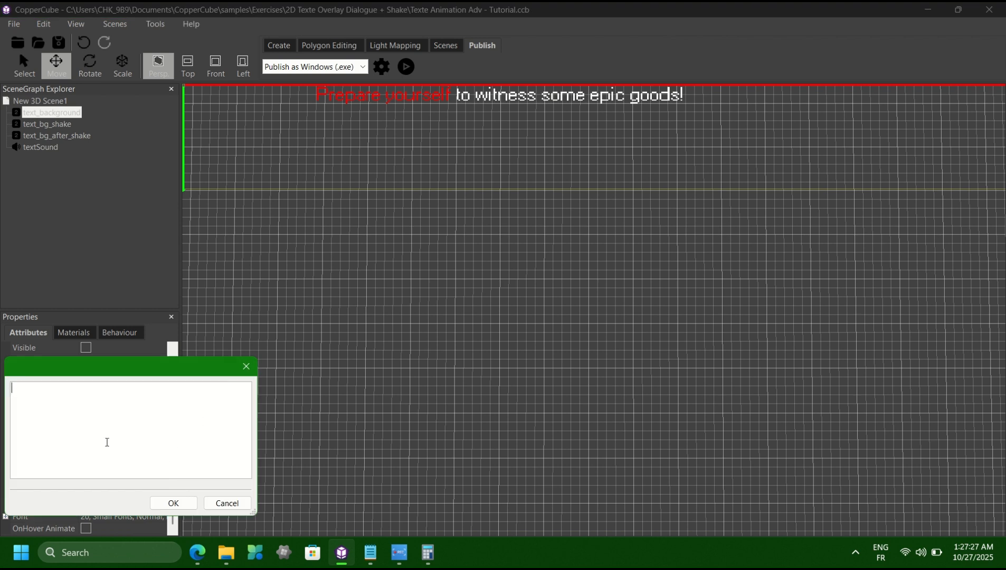
pyautogui.click(171, 504)
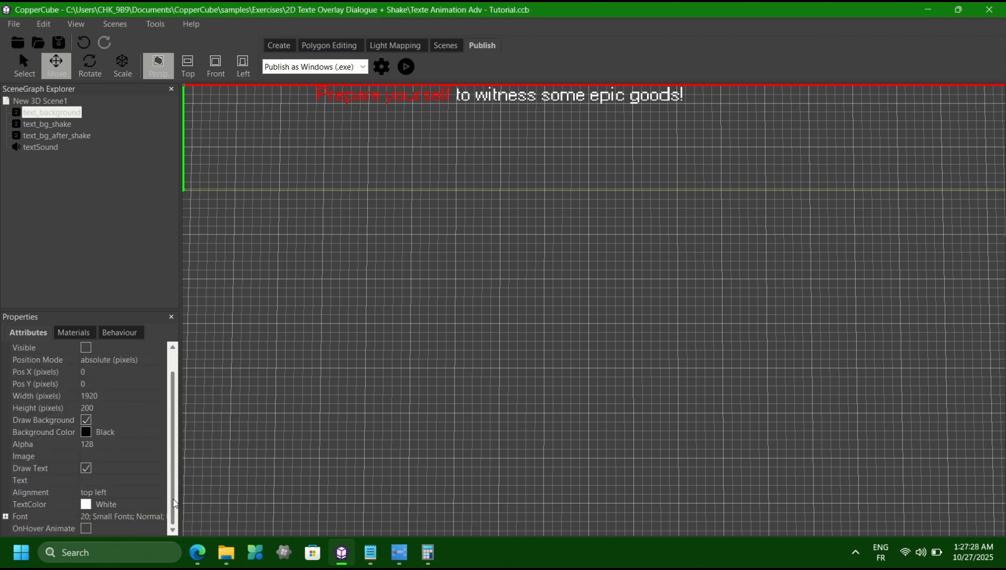
# - Make the text_bg_shake overlay invisible and clear its sample text
pyautogui.click(39, 125)
pyautogui.click(87, 372)
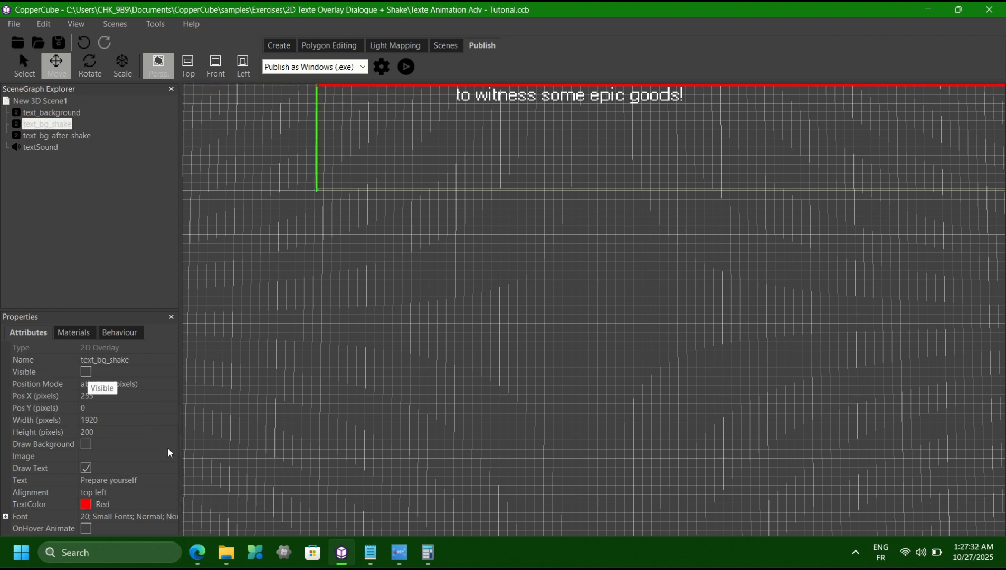
pyautogui.click(144, 480)
pyautogui.click(166, 481)
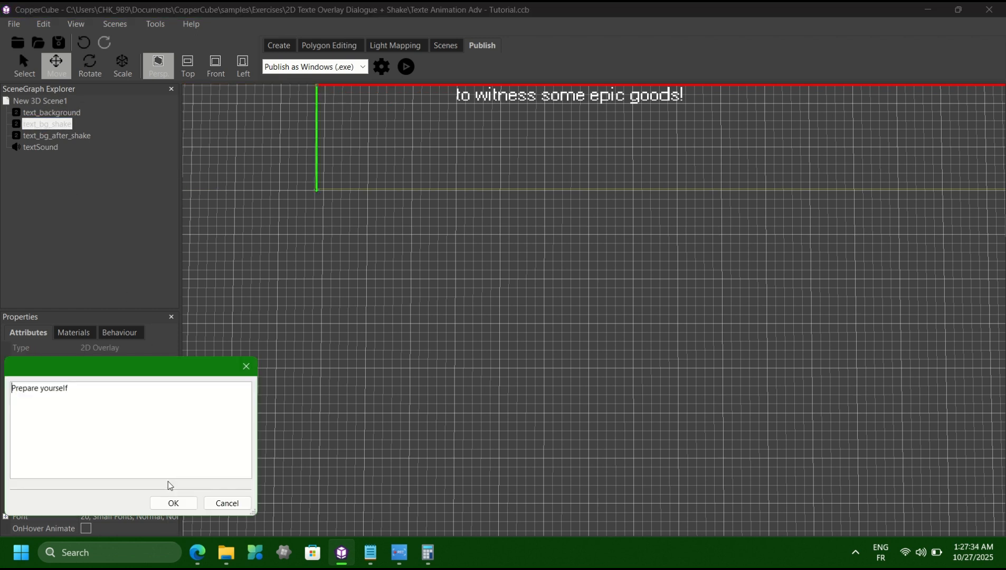
pyautogui.hotkey('ctrl', 'a')
pyautogui.press('BackSpace')
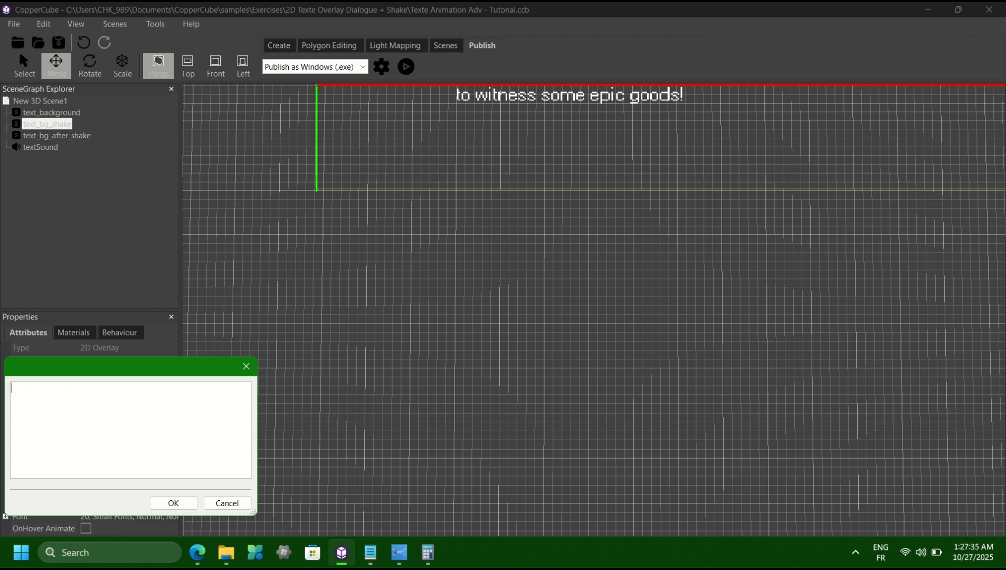
pyautogui.click(173, 502)
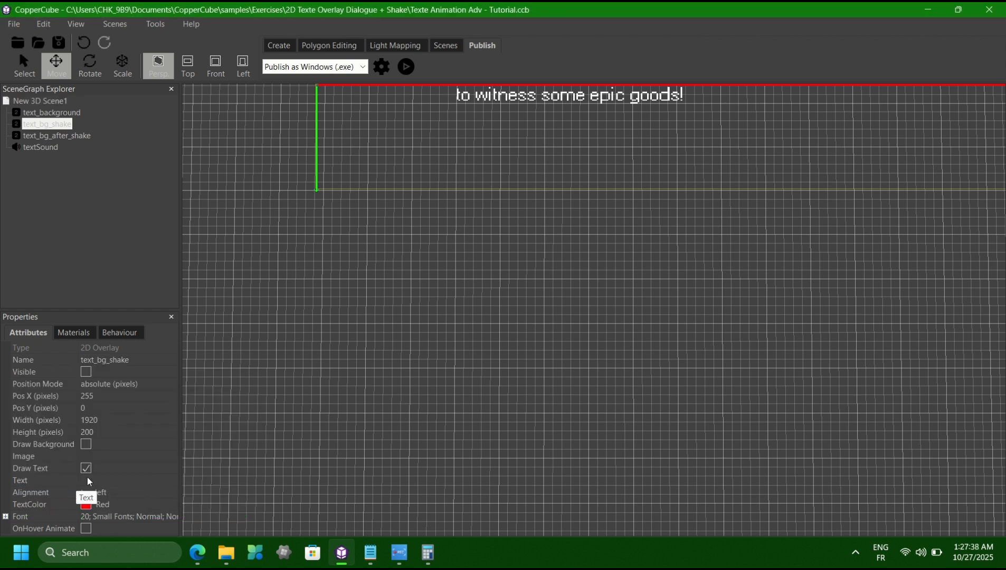
# - Clear the sample text of the text_bg_after_shake overlay
pyautogui.click(42, 113)
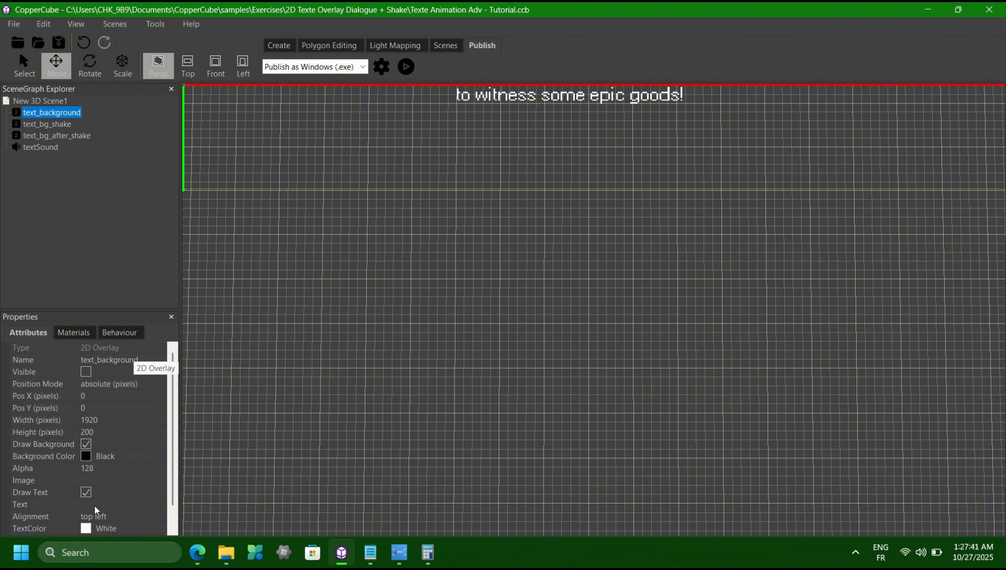
pyautogui.click(45, 124)
pyautogui.click(58, 137)
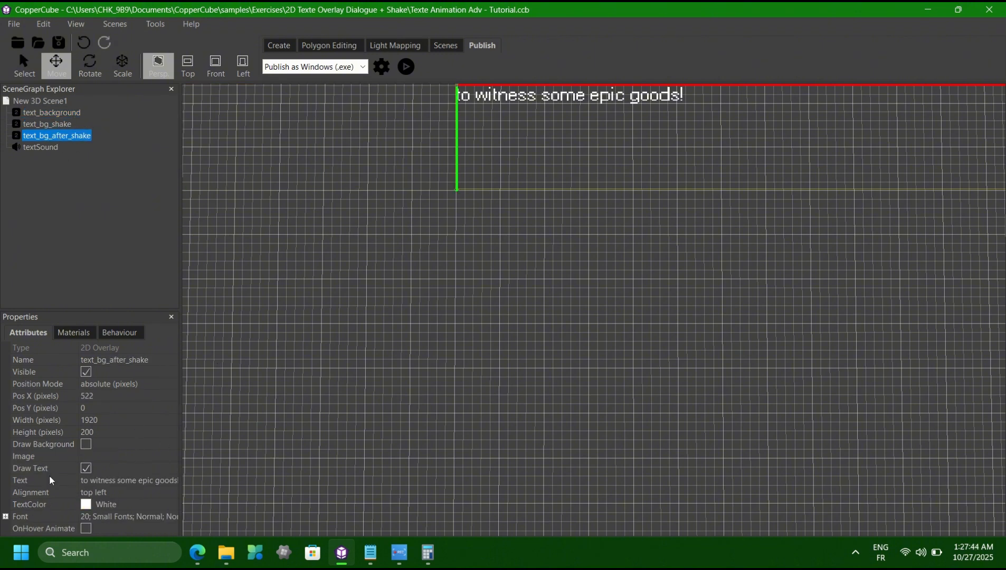
pyautogui.click(152, 480)
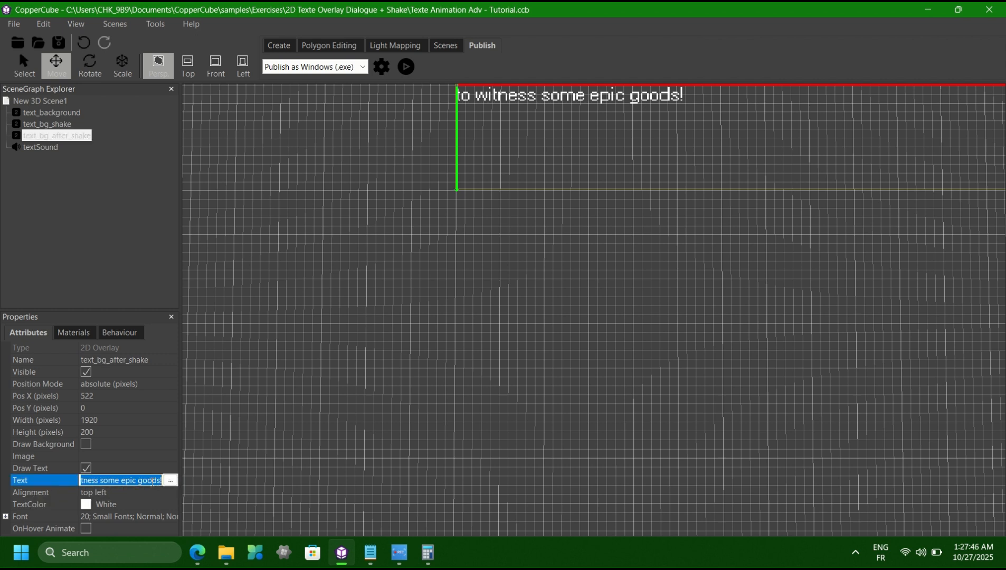
pyautogui.click(170, 480)
pyautogui.hotkey('ctrl', 'a')
pyautogui.press('BackSpace')
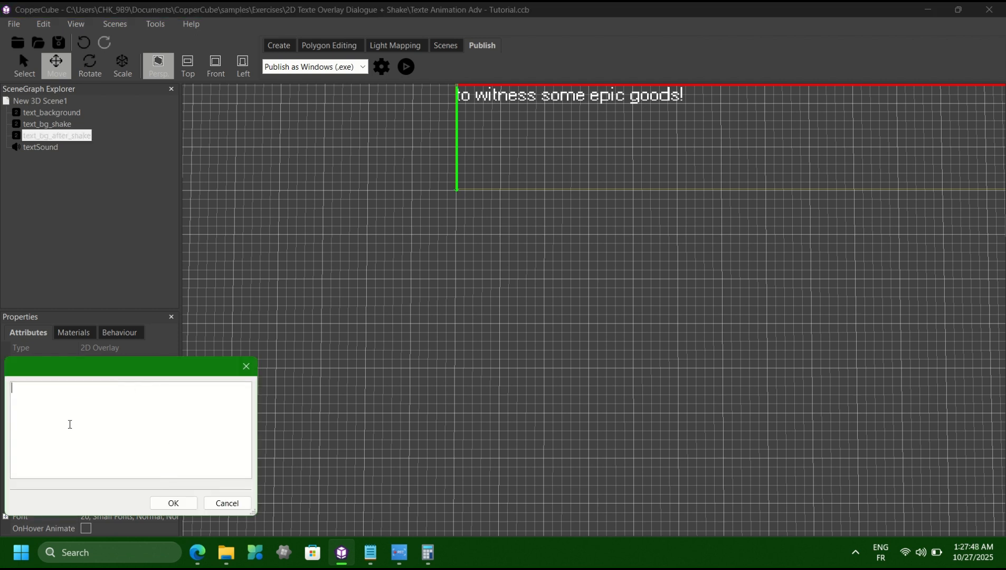
pyautogui.click(176, 503)
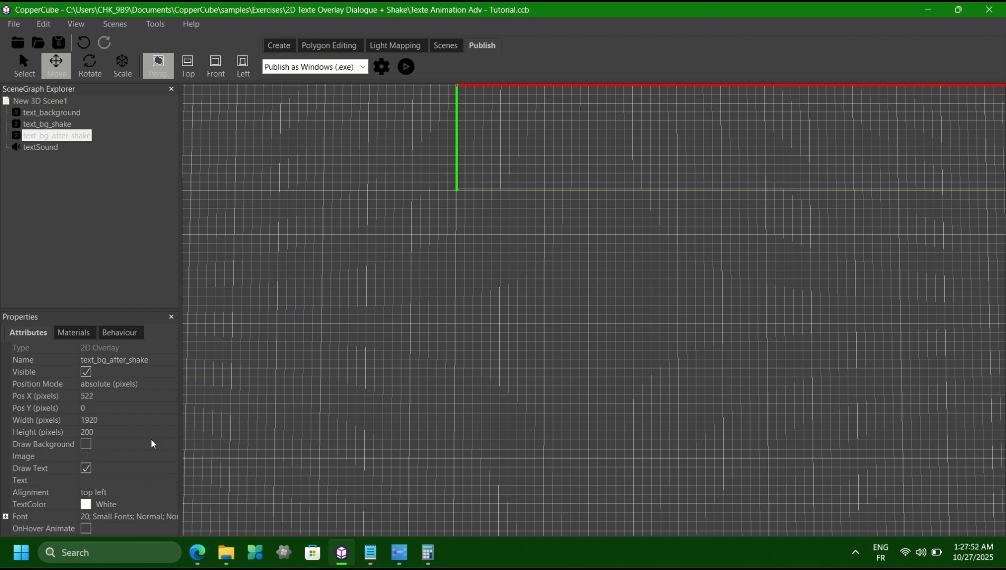
# - Test the project as a Windows (.exe) build, play the dialogue through to the line after the epic goods sentence, and exit
pyautogui.click(45, 125)
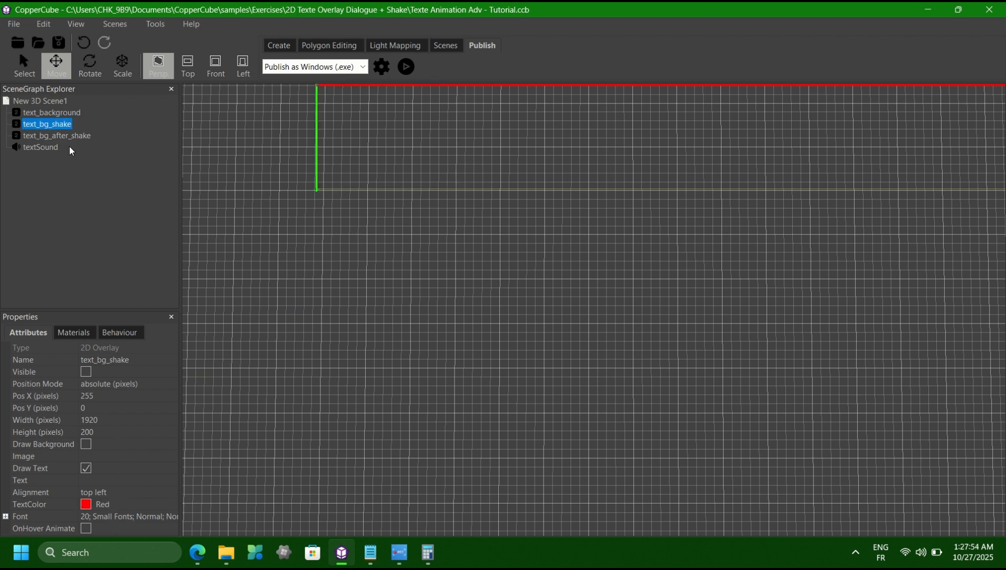
pyautogui.click(62, 118)
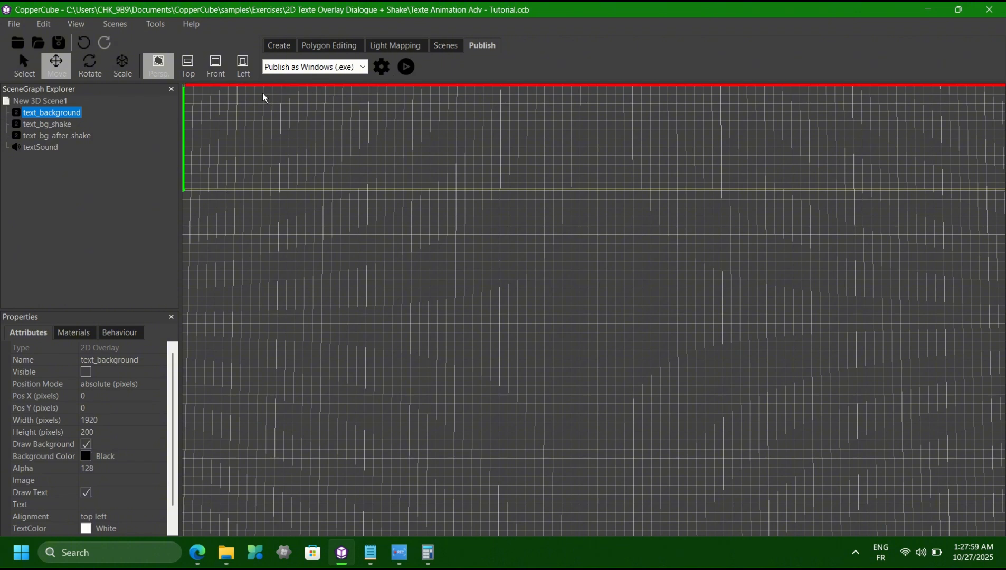
pyautogui.click(37, 100)
pyautogui.click(127, 335)
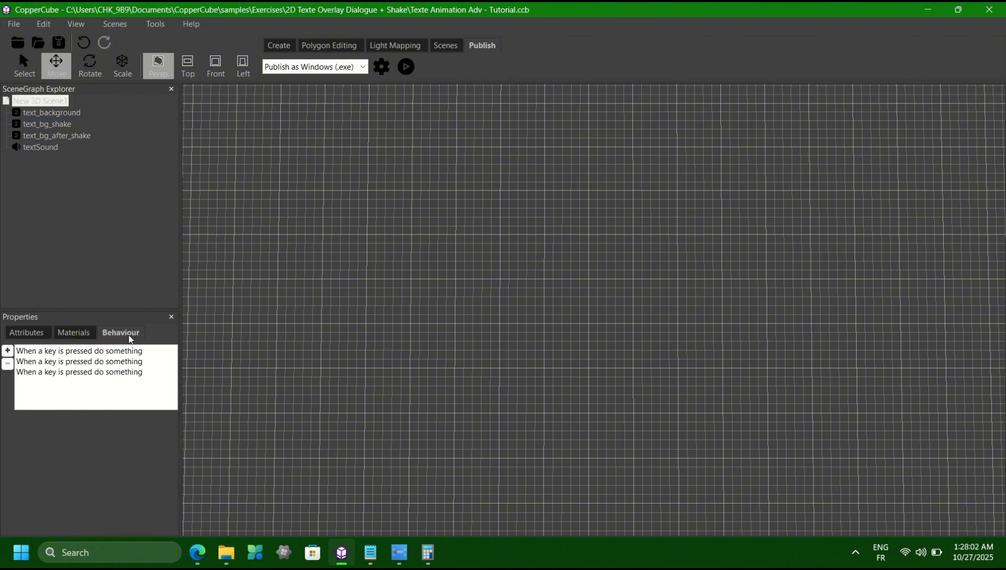
pyautogui.click(56, 351)
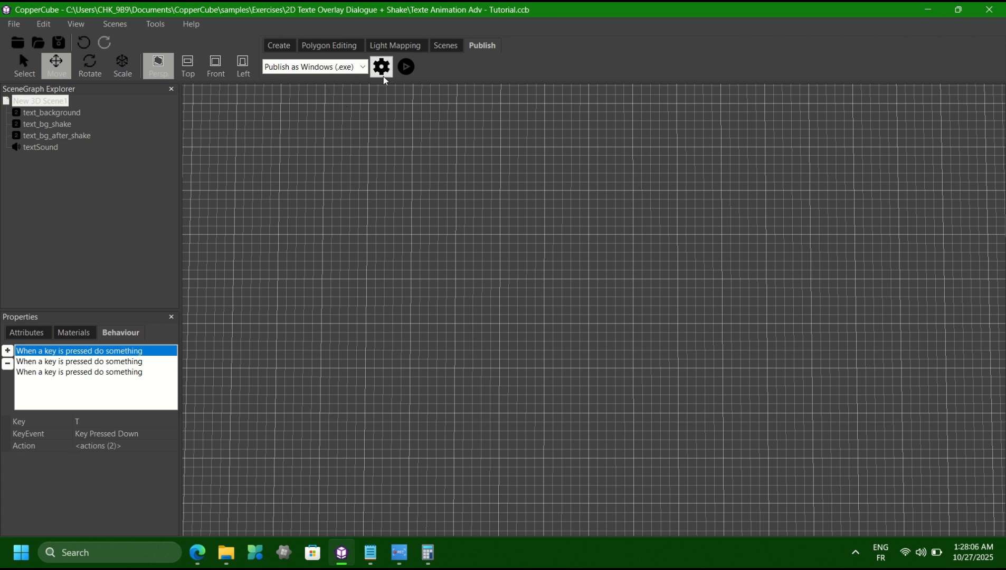
pyautogui.click(405, 67)
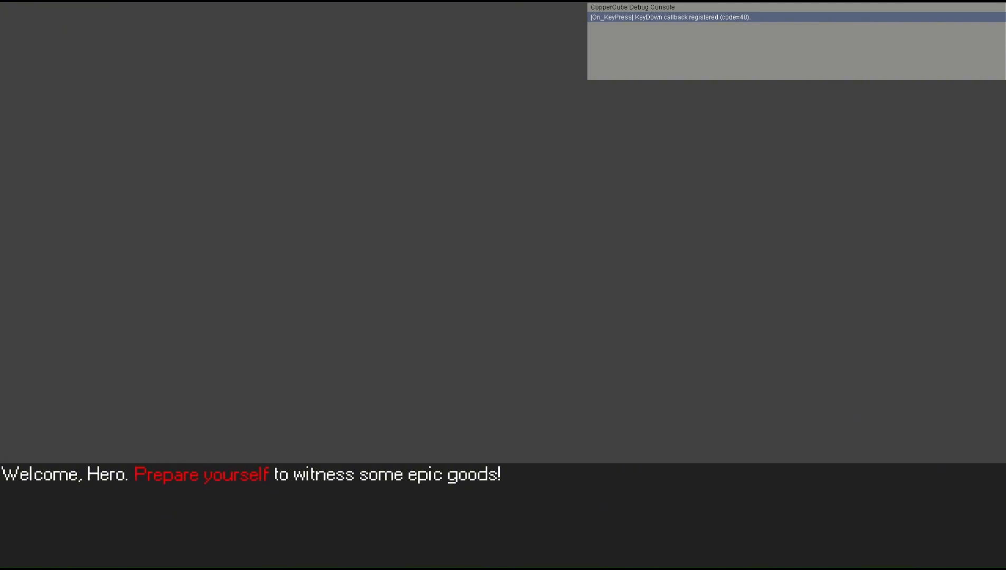
pyautogui.press('Down')
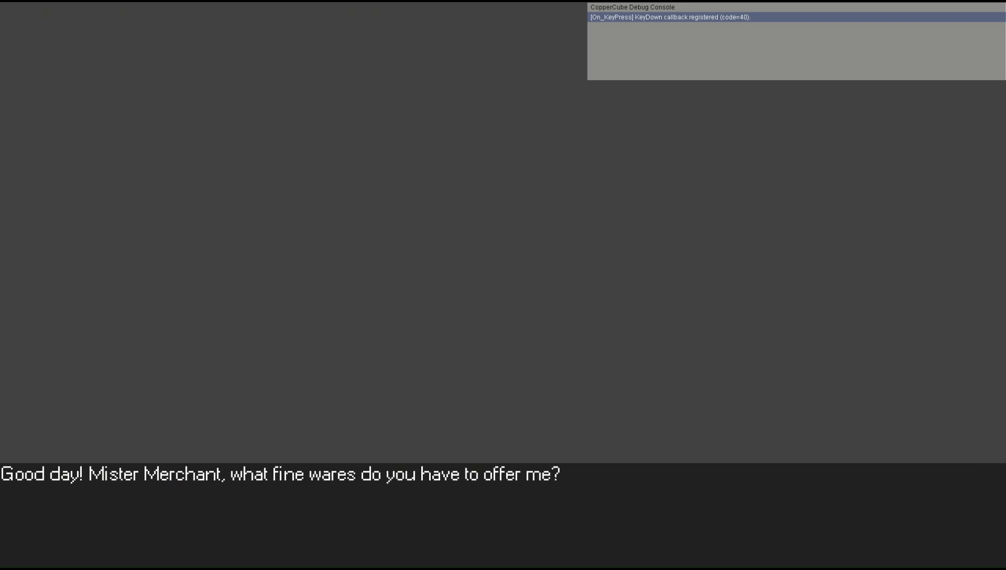
pyautogui.press('Escape')
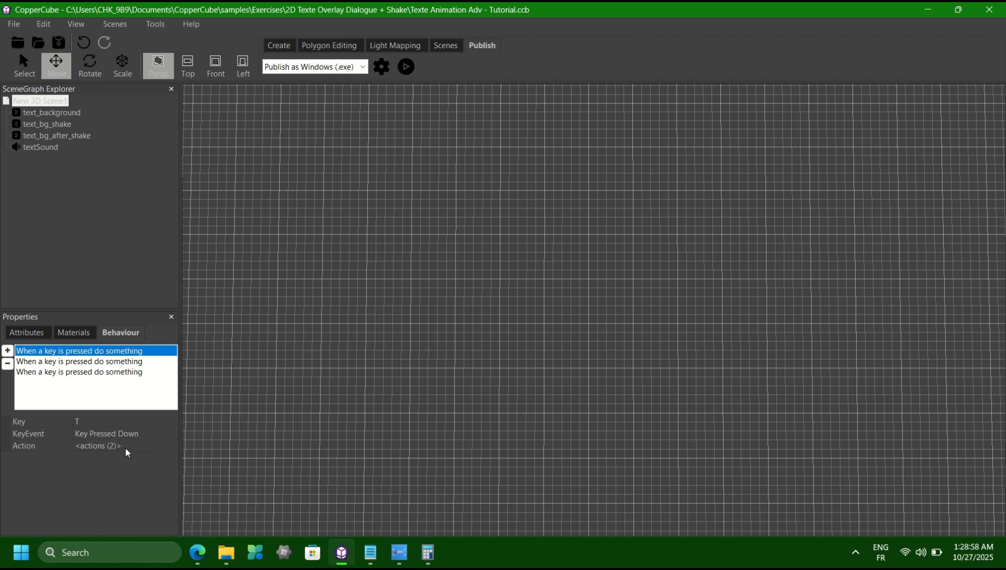
# - Review the Hide or unhide actions for text_background and text_bg_shake in the scene's T key behaviour
pyautogui.click(126, 446)
pyautogui.click(170, 446)
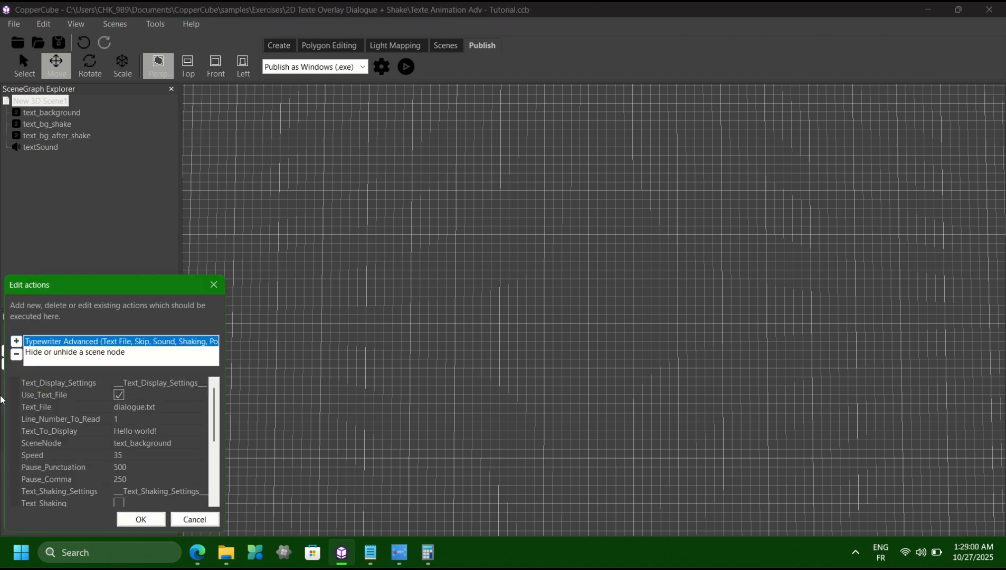
pyautogui.click(55, 352)
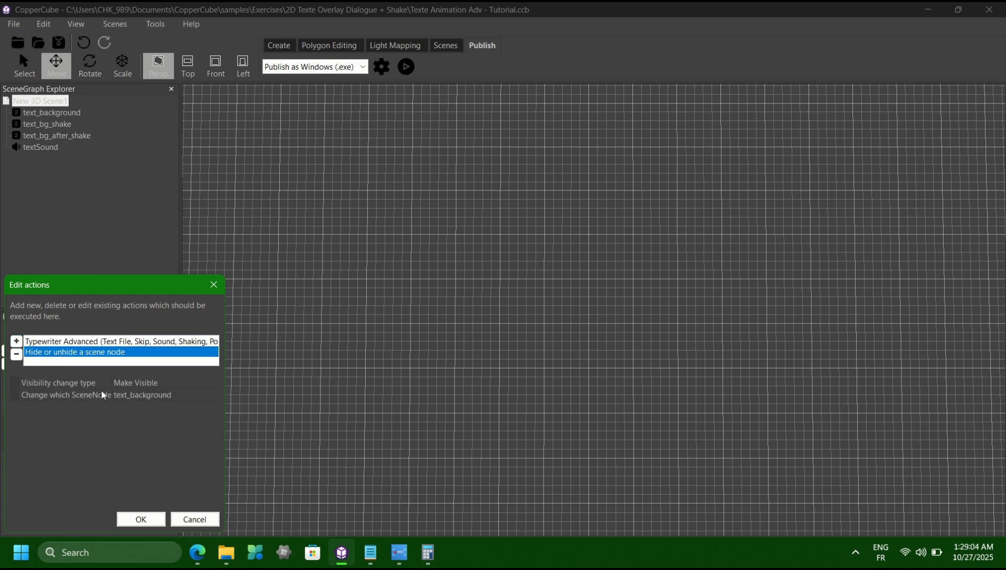
pyautogui.click(75, 342)
pyautogui.scroll(-3, 156, 412)
pyautogui.click(189, 492)
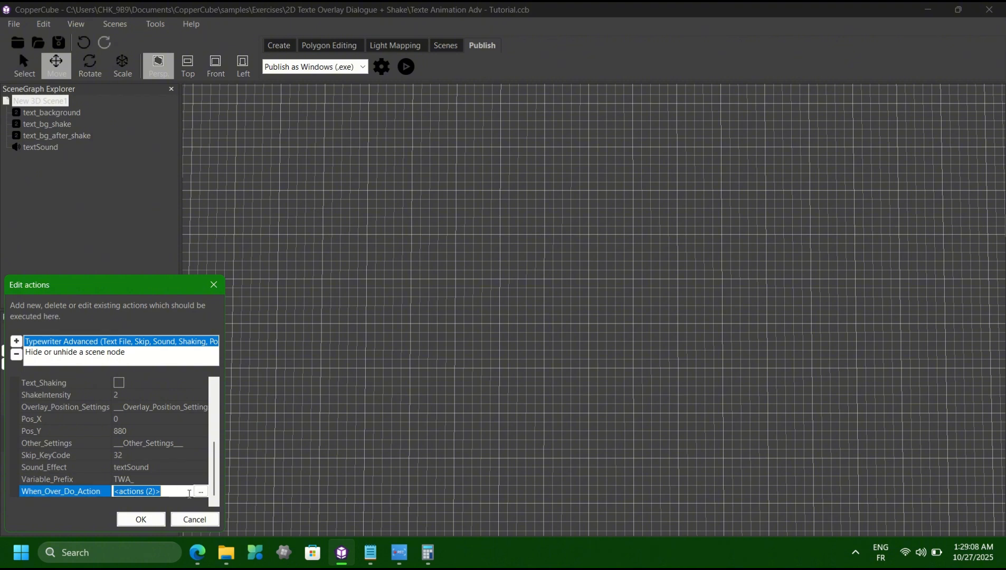
pyautogui.scroll(3, 191, 496)
pyautogui.click(57, 352)
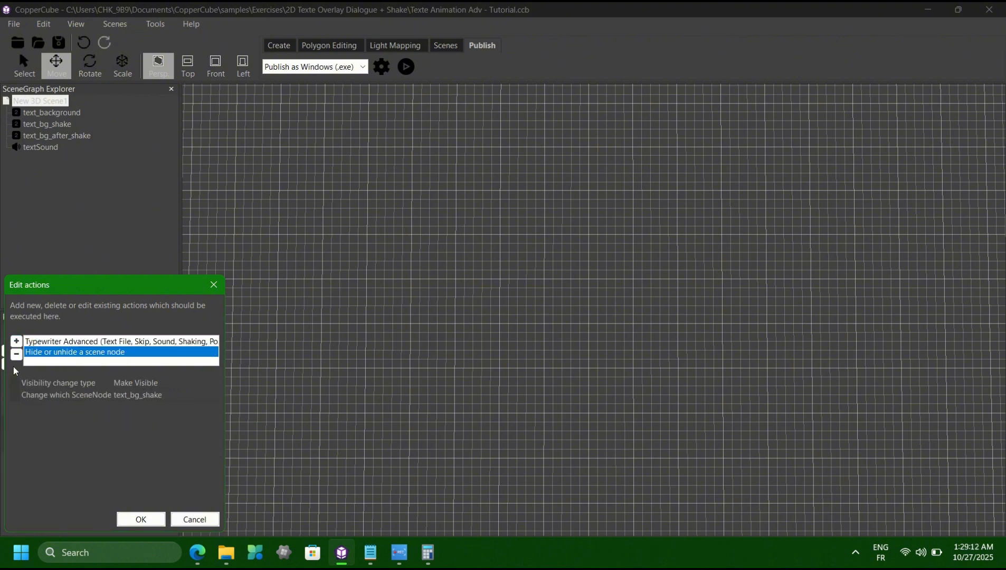
pyautogui.click(142, 519)
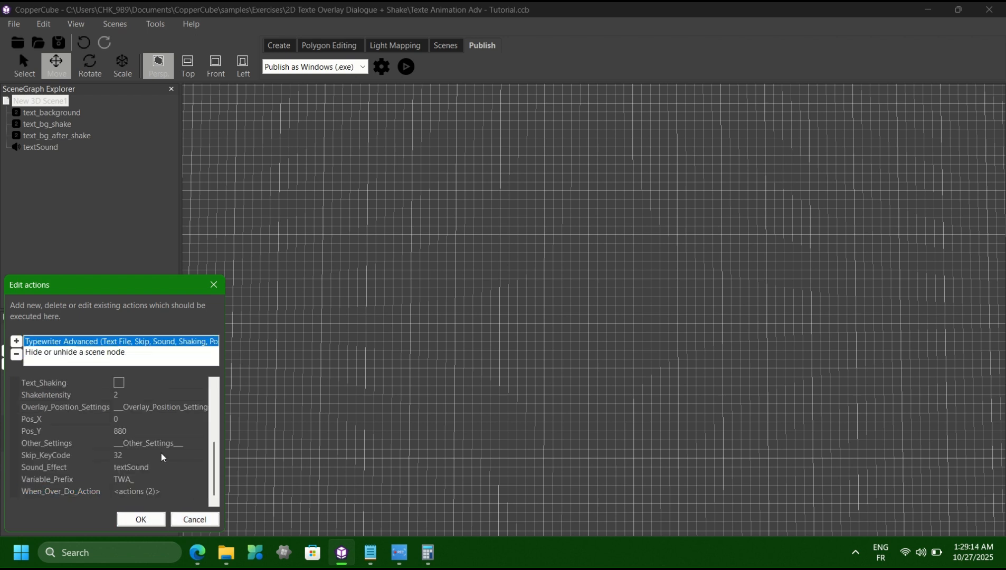
# - Open the nested When_Over_Do_Action lists down to the Action_On_KeyPress list that follows the text_bg_after_shake Typewriter Advanced action
pyautogui.click(178, 490)
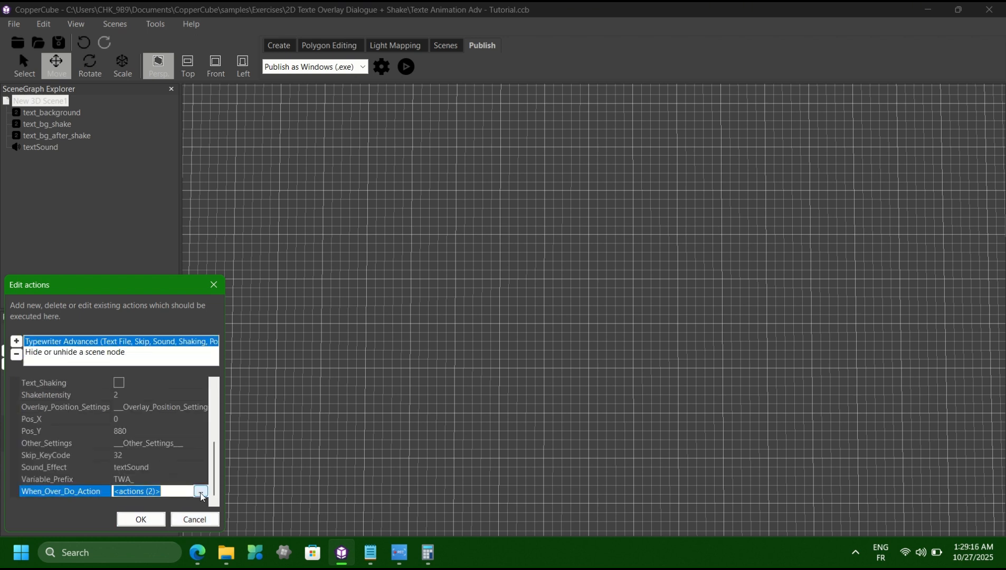
pyautogui.click(201, 493)
pyautogui.scroll(-3, 182, 441)
pyautogui.scroll(-1, 183, 444)
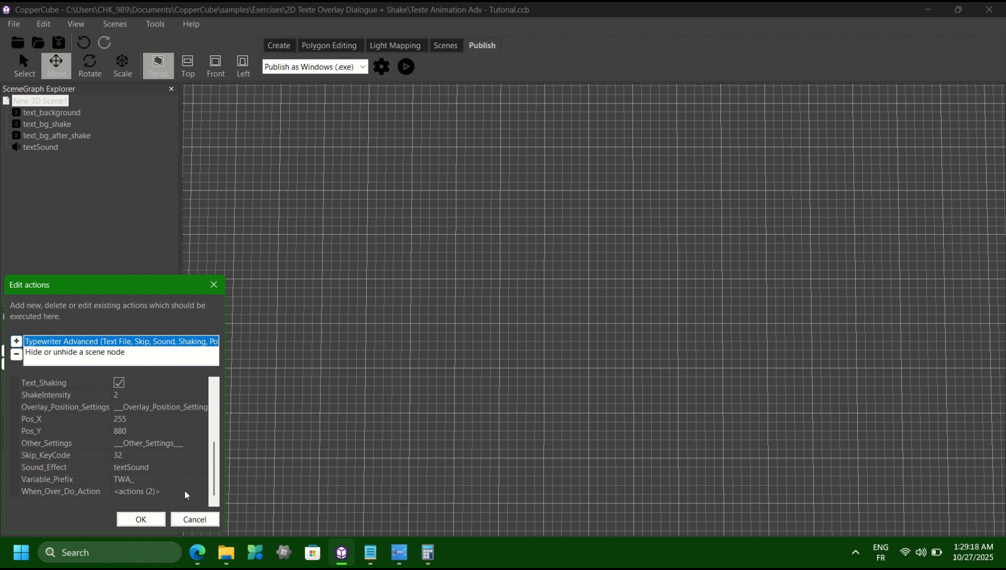
pyautogui.click(179, 491)
pyautogui.click(201, 492)
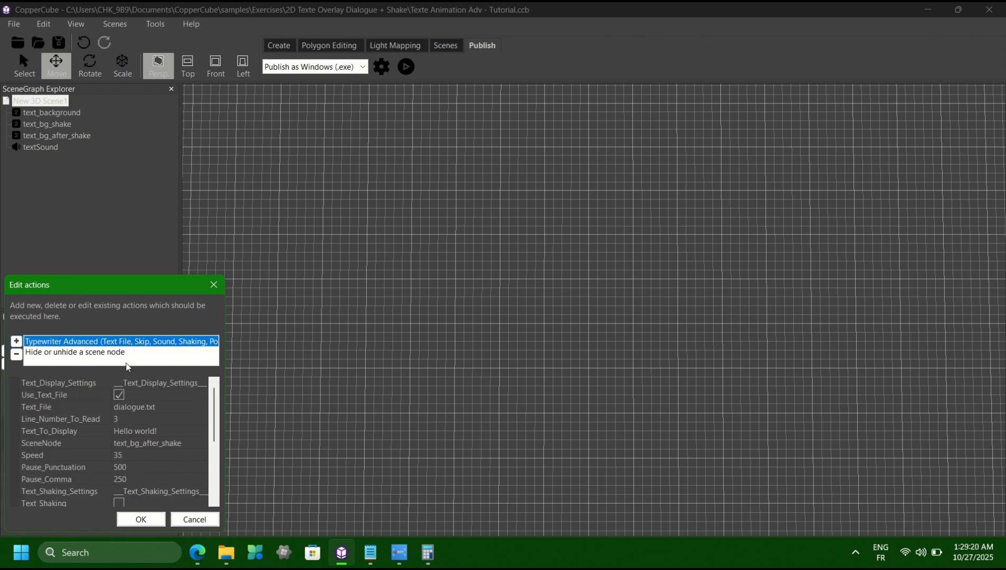
pyautogui.scroll(-4, 168, 469)
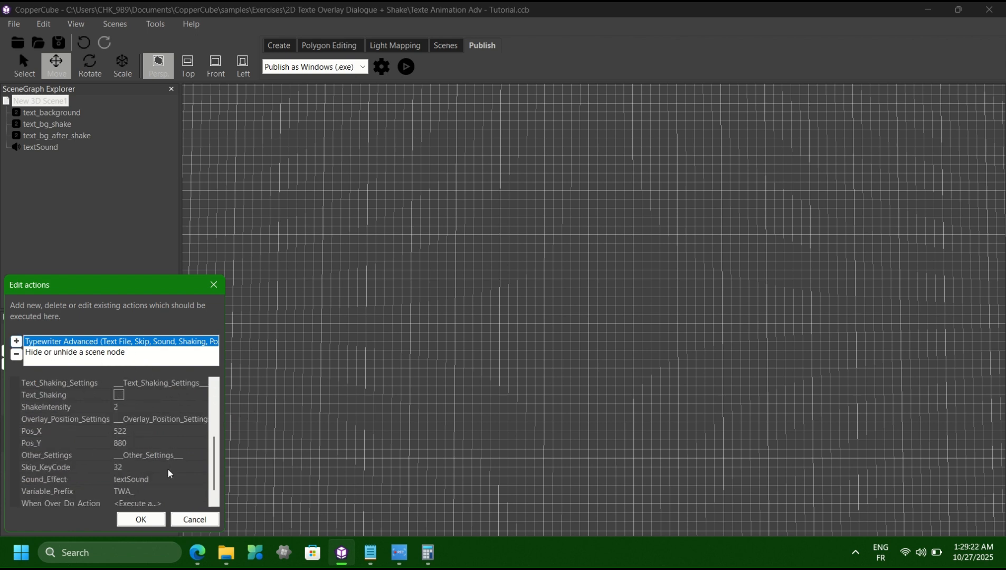
pyautogui.click(177, 492)
pyautogui.click(201, 491)
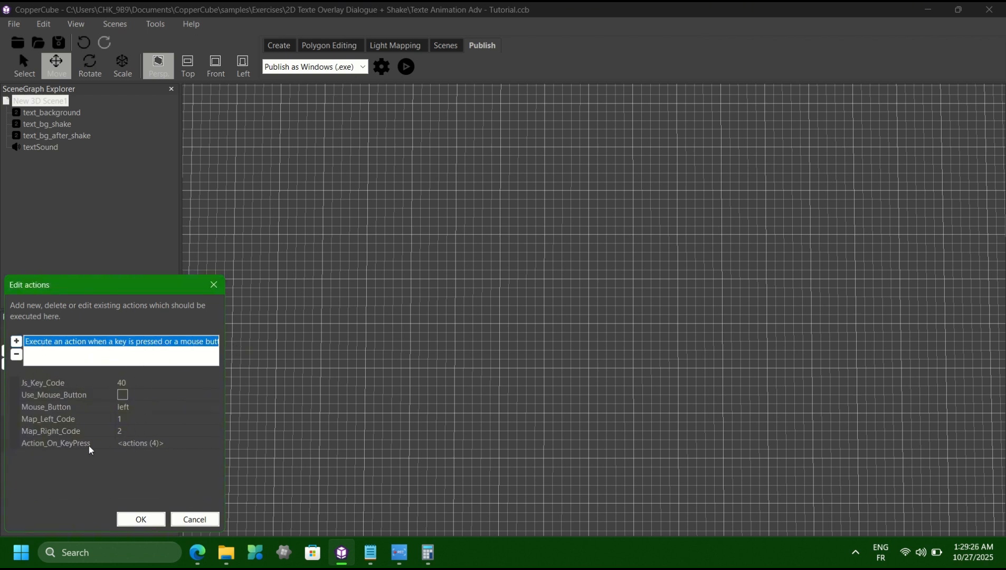
pyautogui.click(185, 443)
pyautogui.click(211, 443)
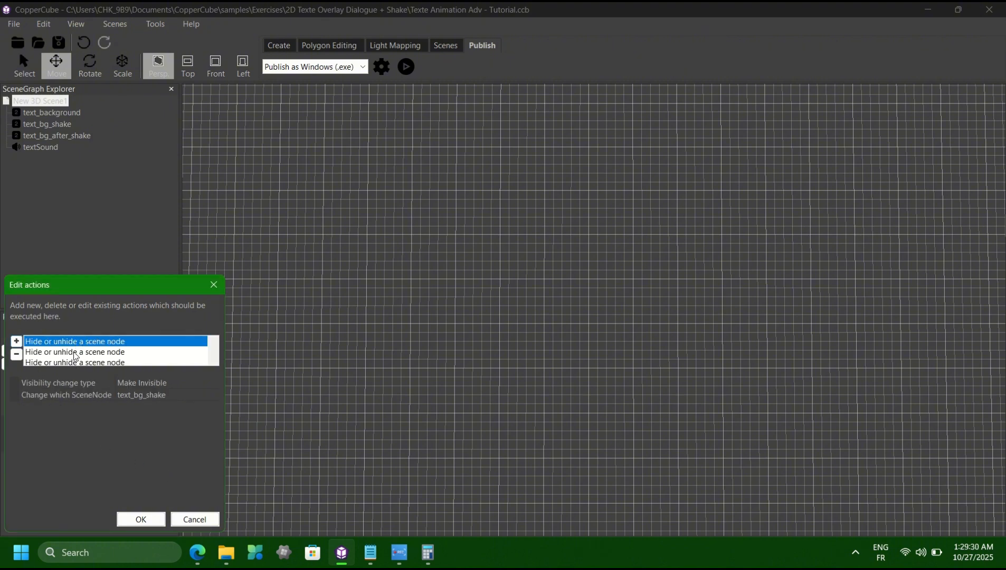
# - Delete the Hide or unhide action without a scene node from the Action_On_KeyPress list and confirm all nested action lists
pyautogui.click(75, 362)
pyautogui.scroll(-1, 88, 352)
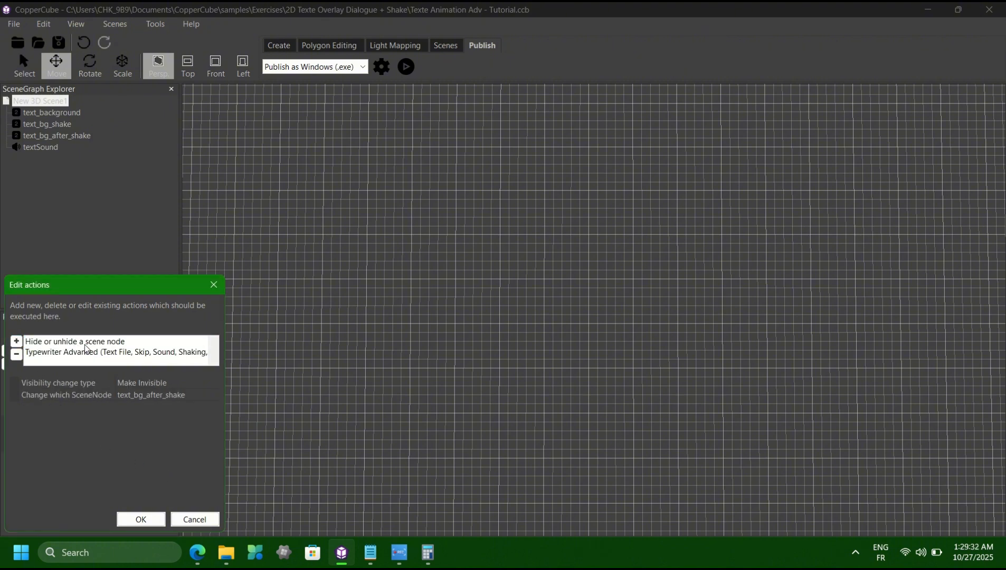
pyautogui.click(86, 345)
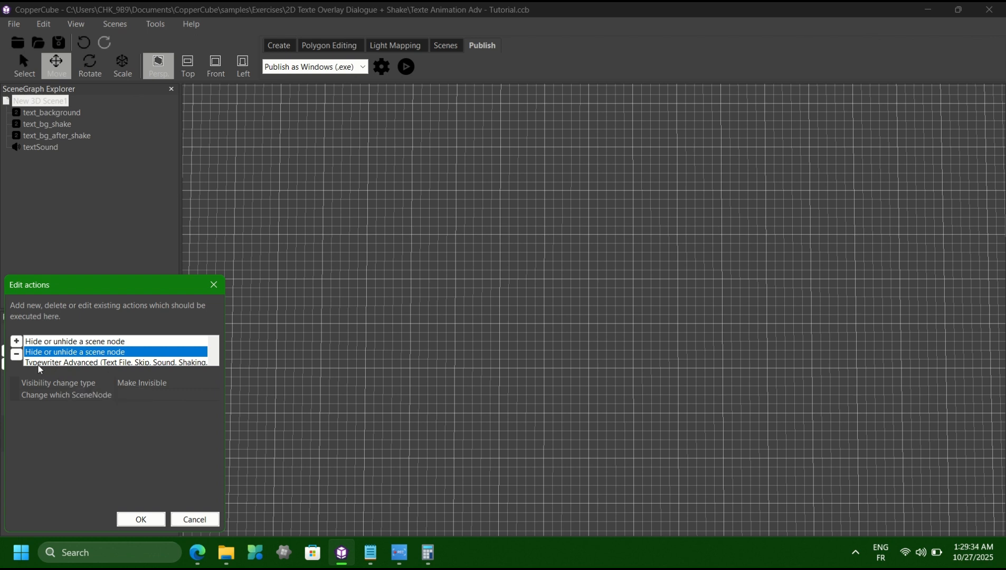
pyautogui.click(53, 362)
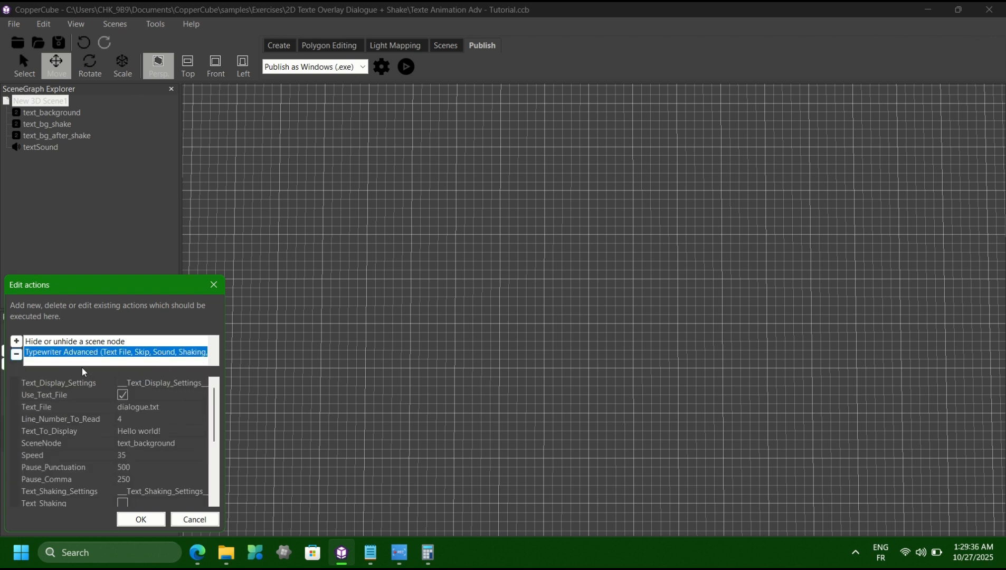
pyautogui.click(141, 519)
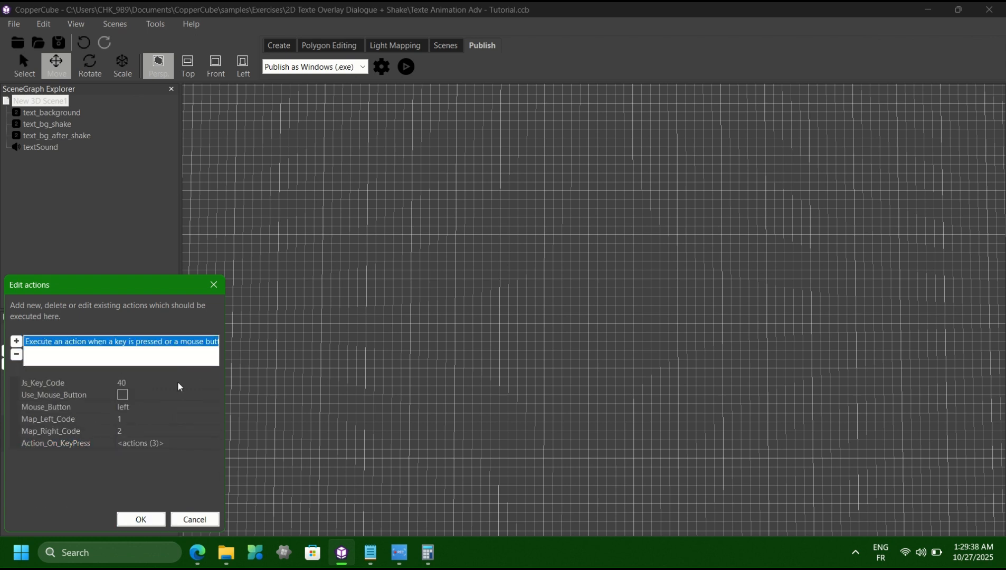
pyautogui.click(150, 522)
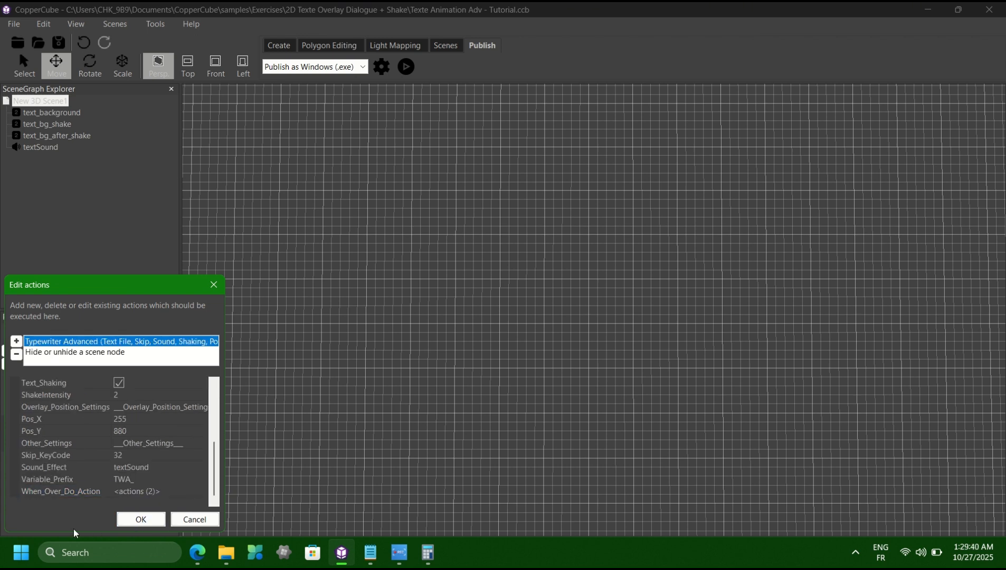
pyautogui.click(152, 518)
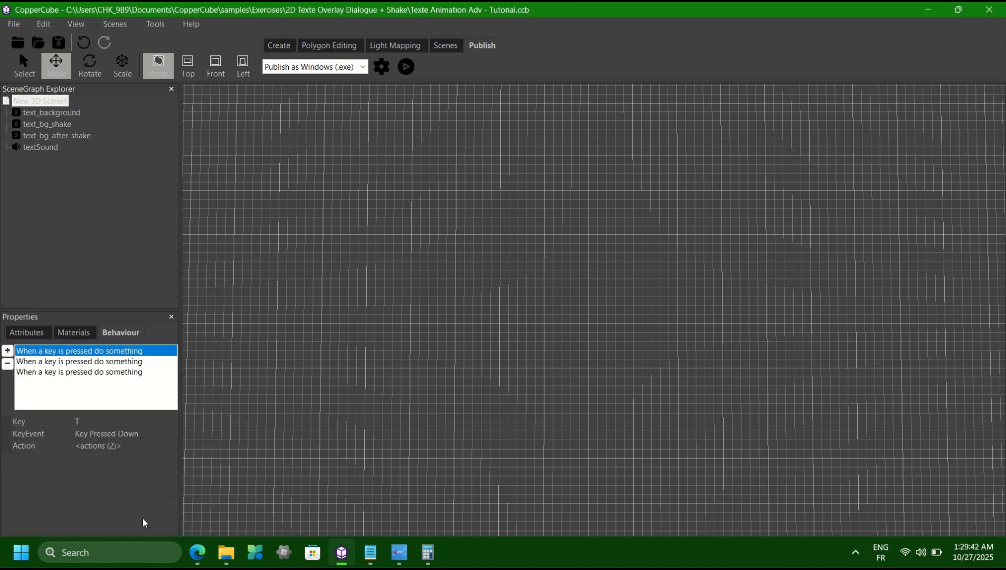